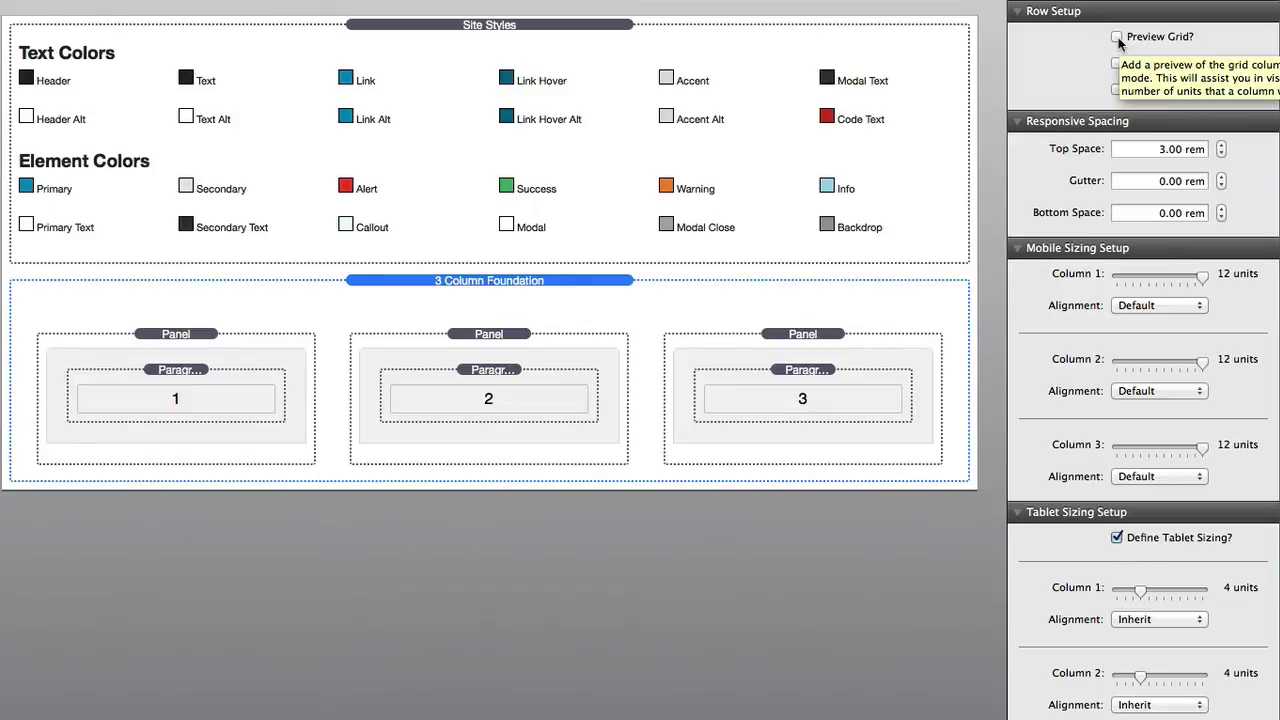
- Turn on the grid preview for the 3 Column Foundation row and toggle Collapse Columns on and off to compare the spacing
click(1117, 37)
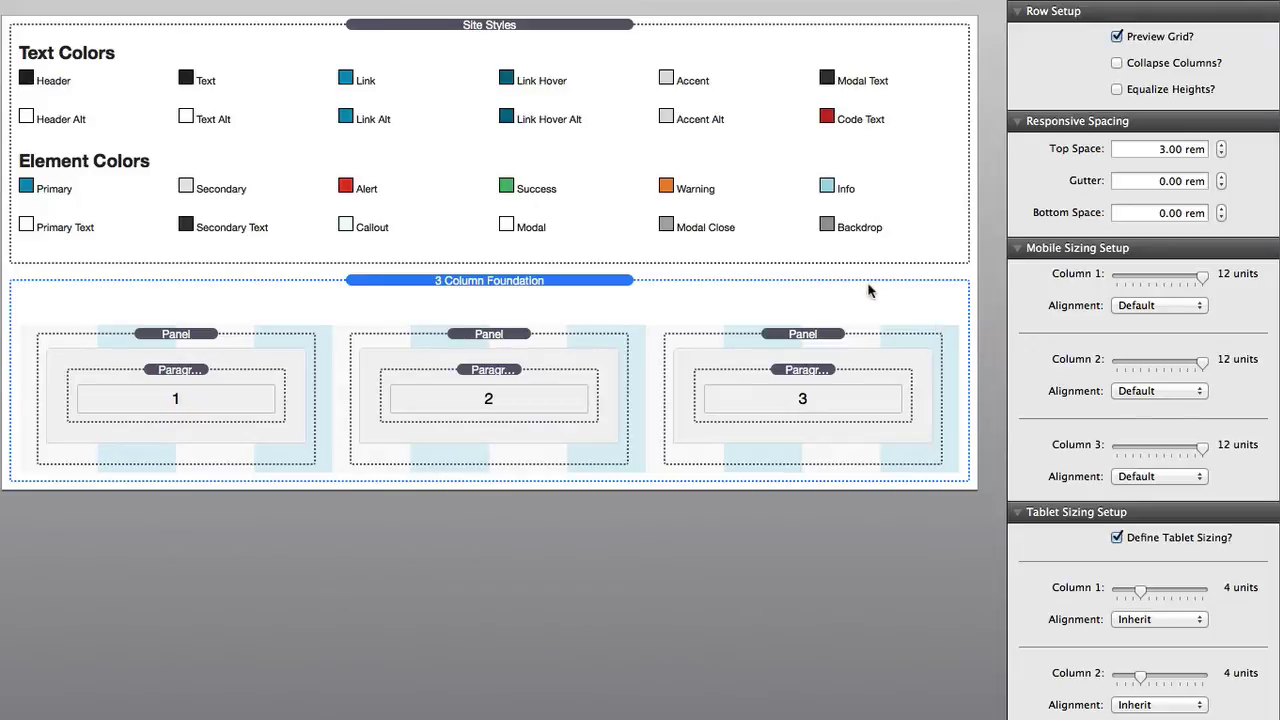
click(1117, 63)
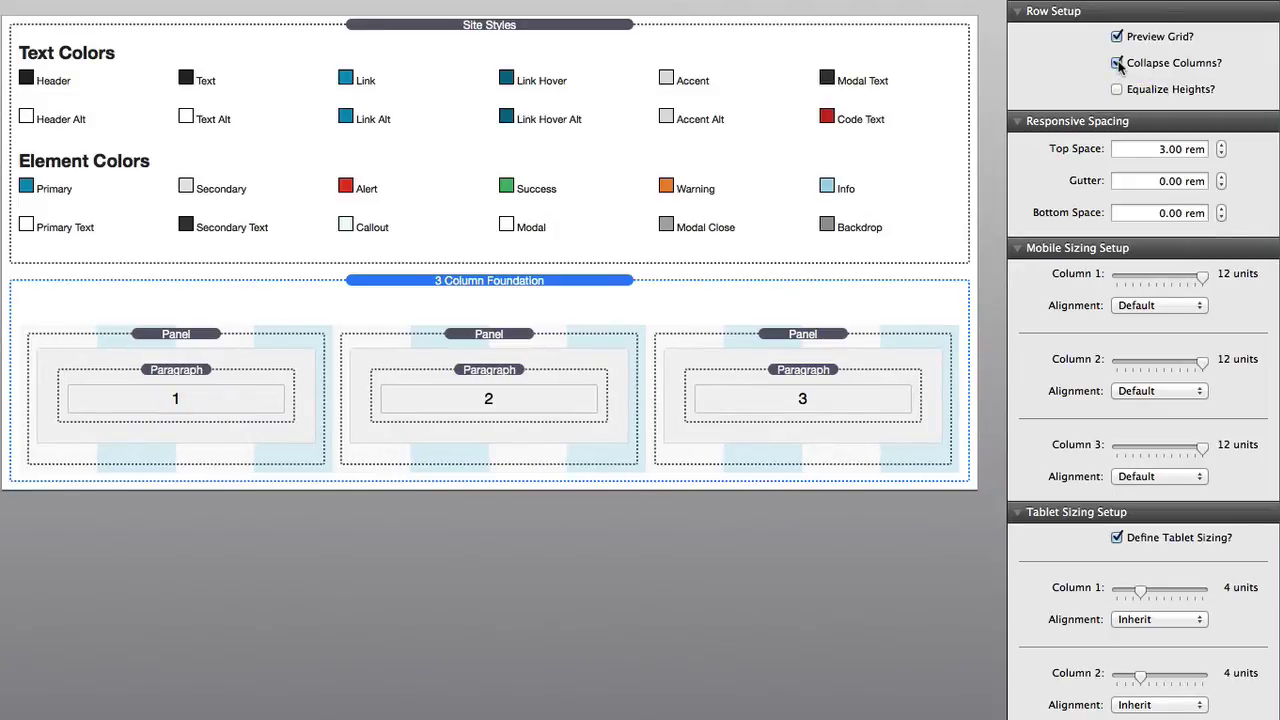
click(1117, 63)
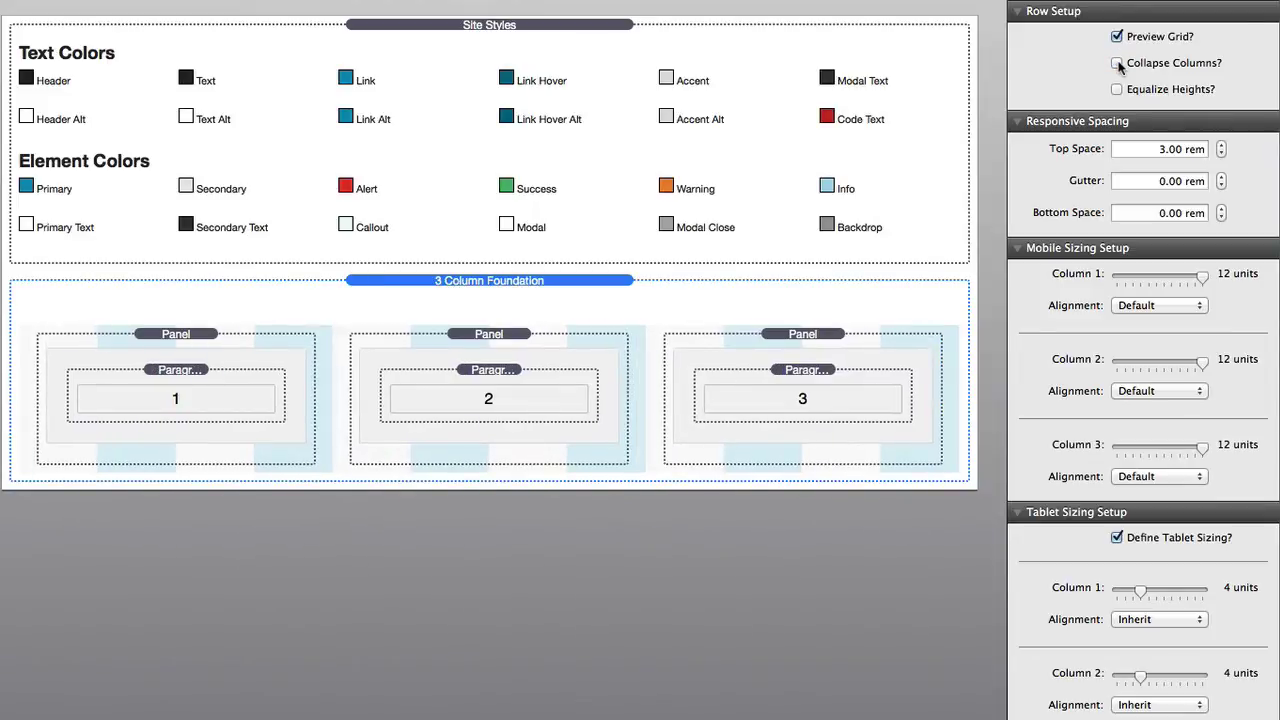
- Examine the three panels in the page preview with the row deselected, and return to the editing layout
key(super+l)
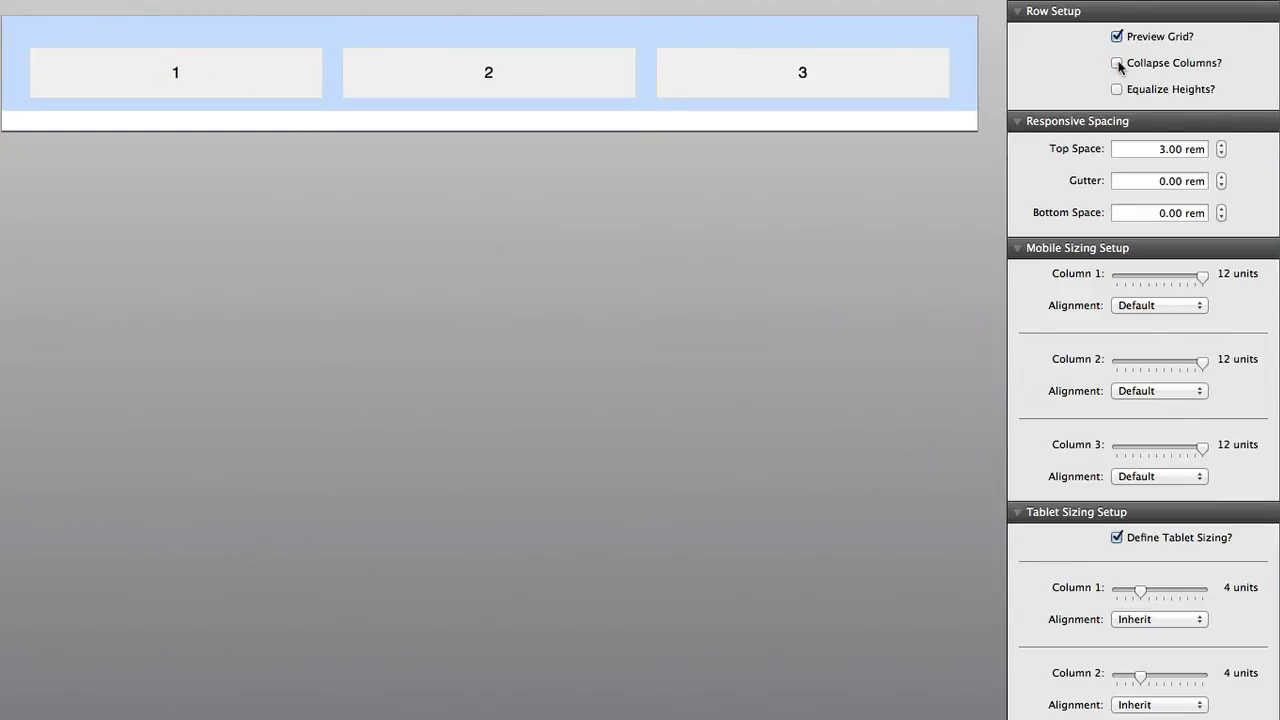
click(766, 172)
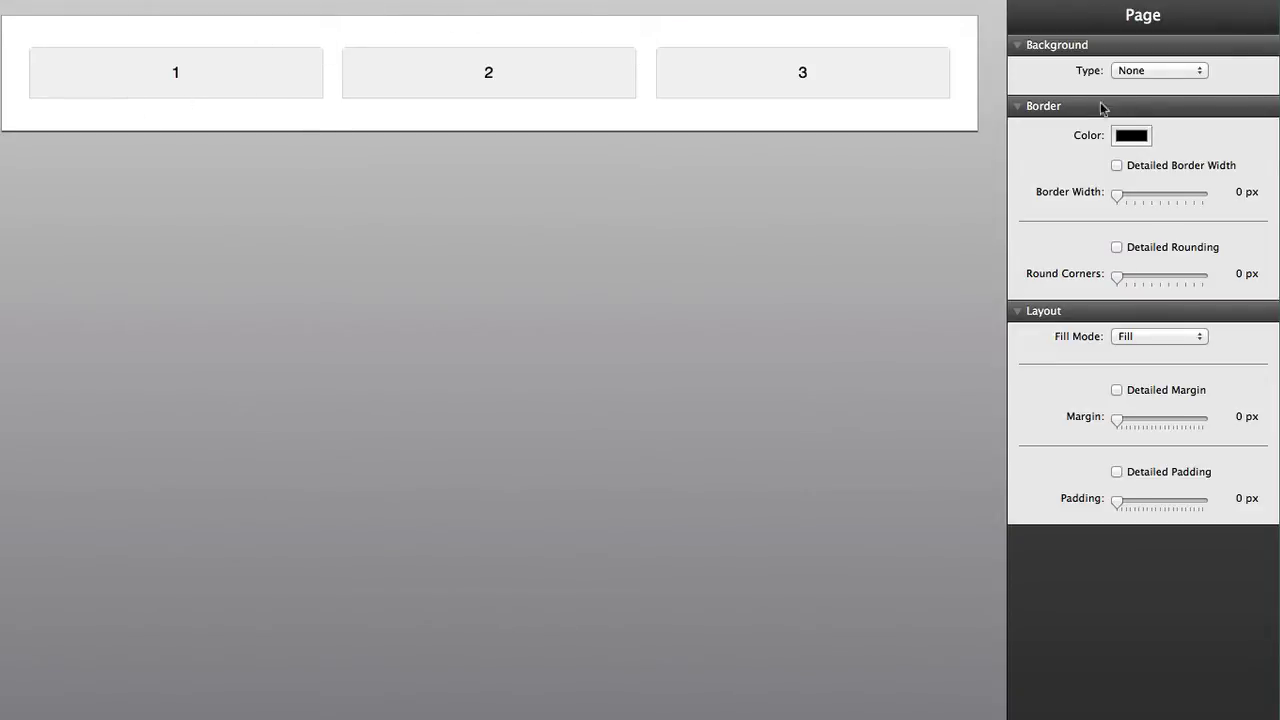
click(748, 52)
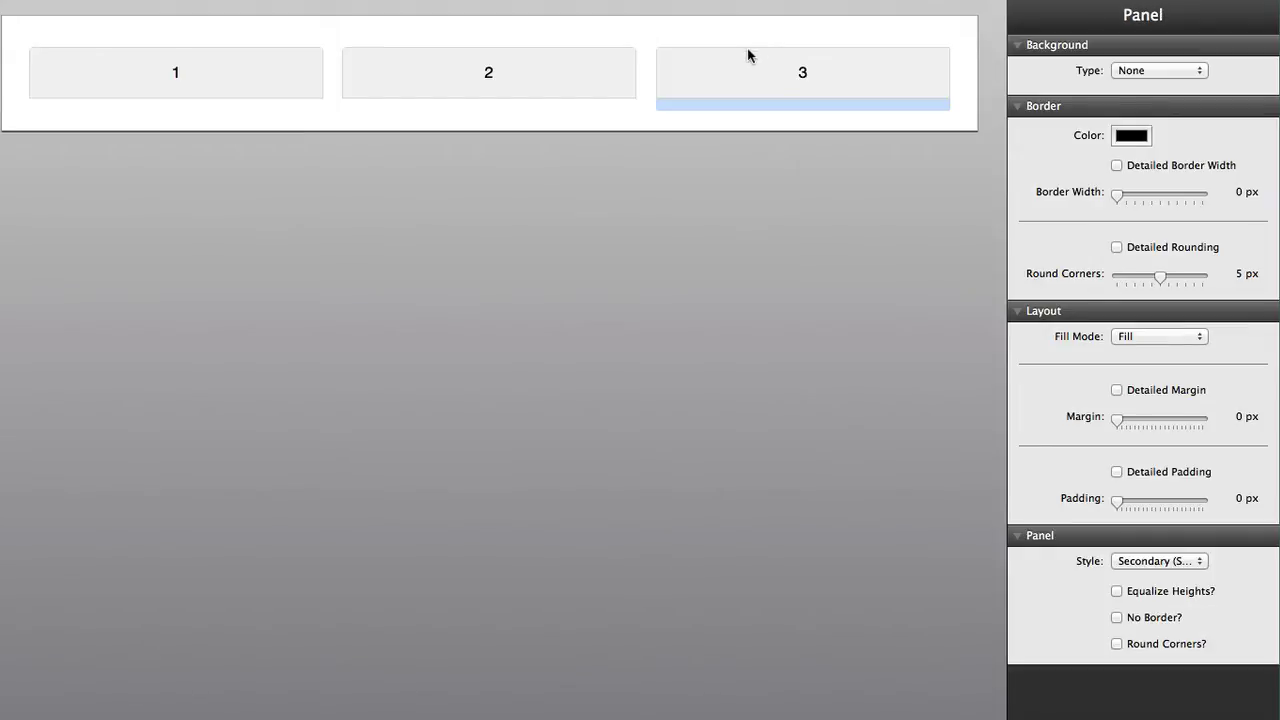
key(super+l)
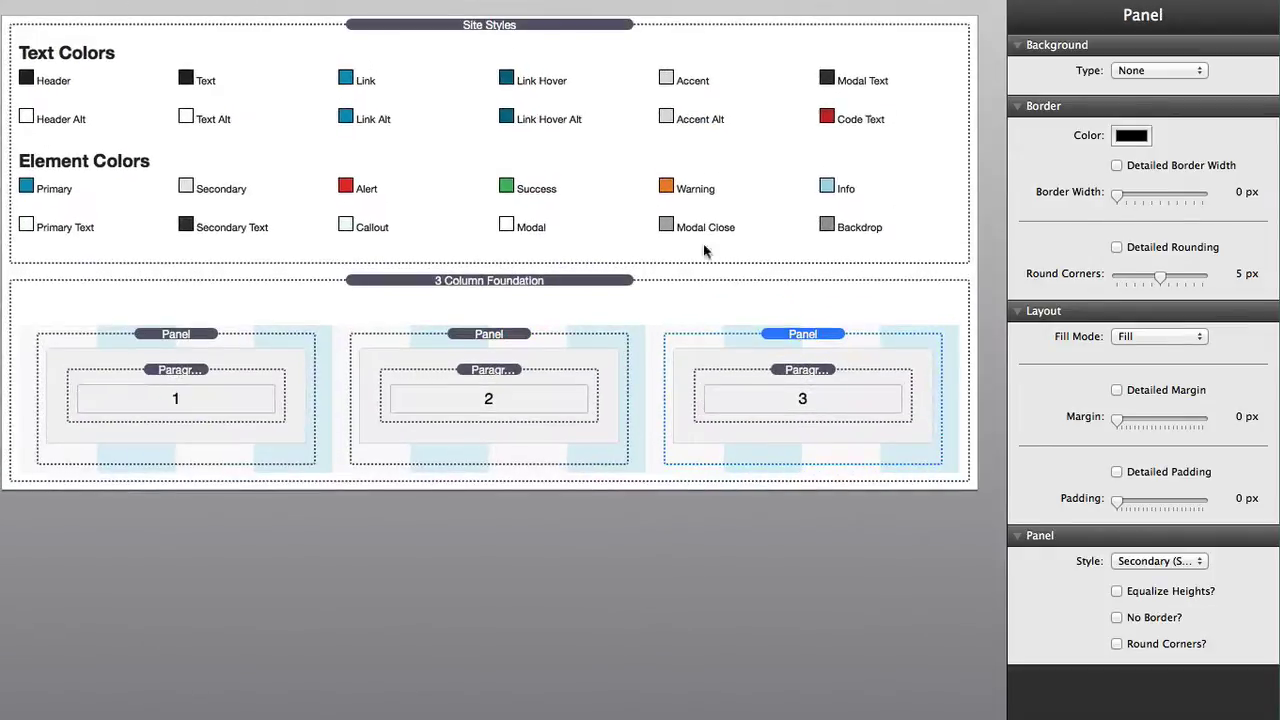
- Enable Collapse Columns for the 3 Column Foundation row and check it in the page preview
click(636, 289)
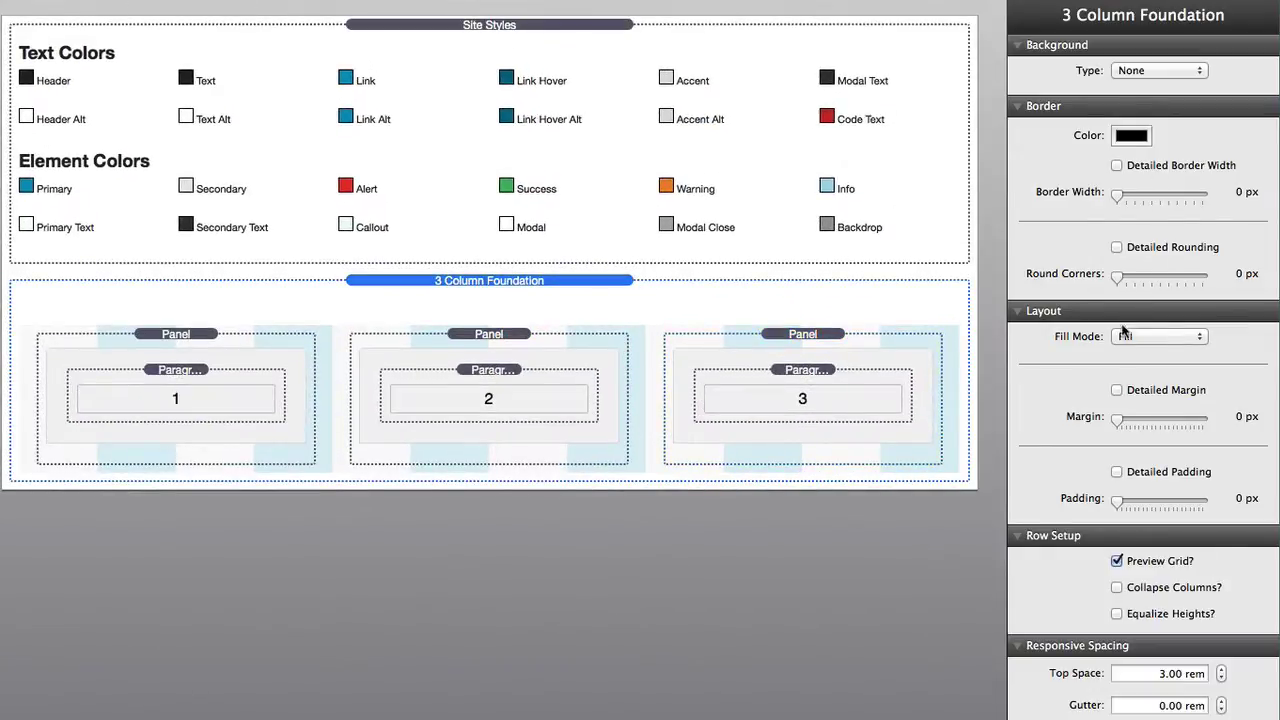
click(1117, 588)
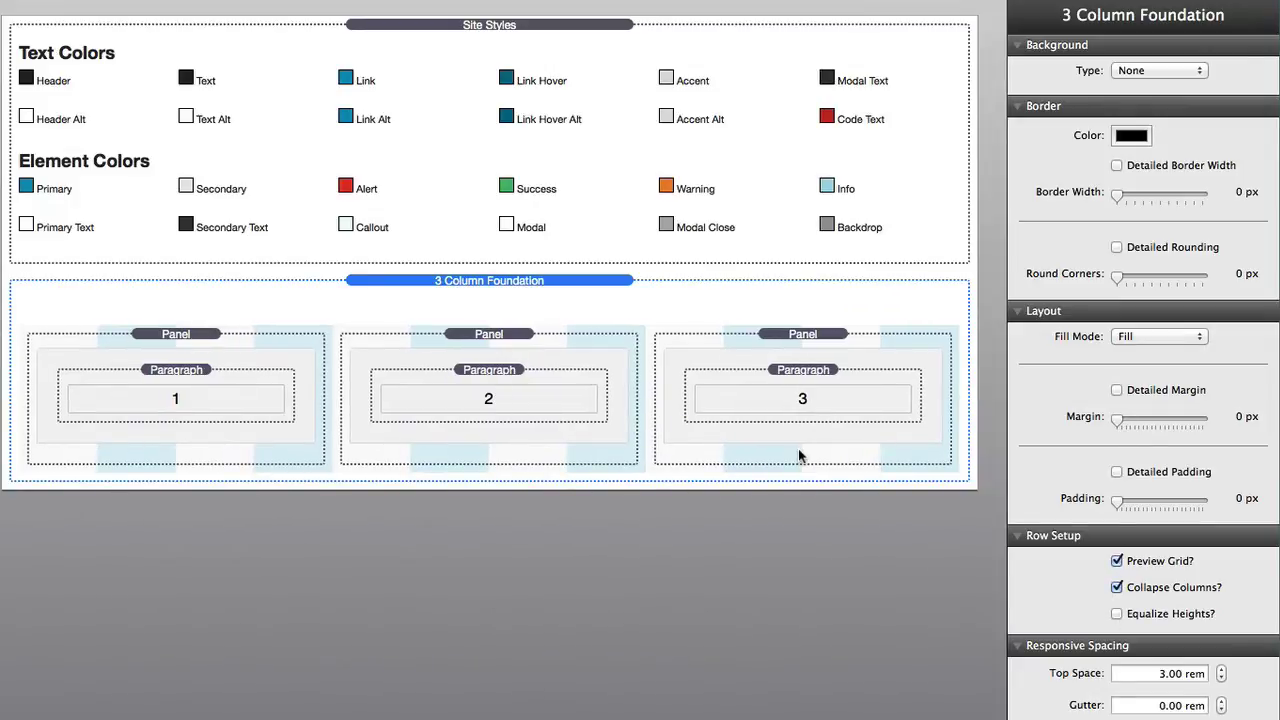
key(super+l)
click(585, 309)
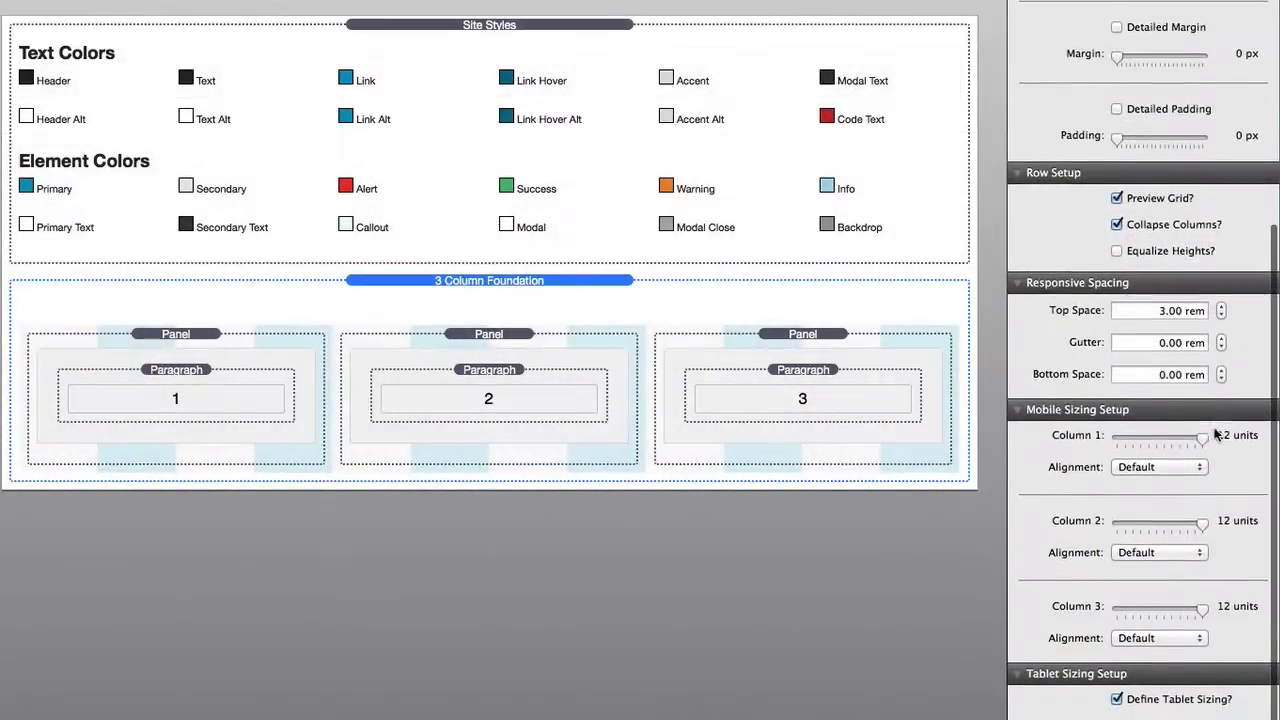
- Set the row's responsive gutter to 1 rem
scroll(1215, 432, down, 3)
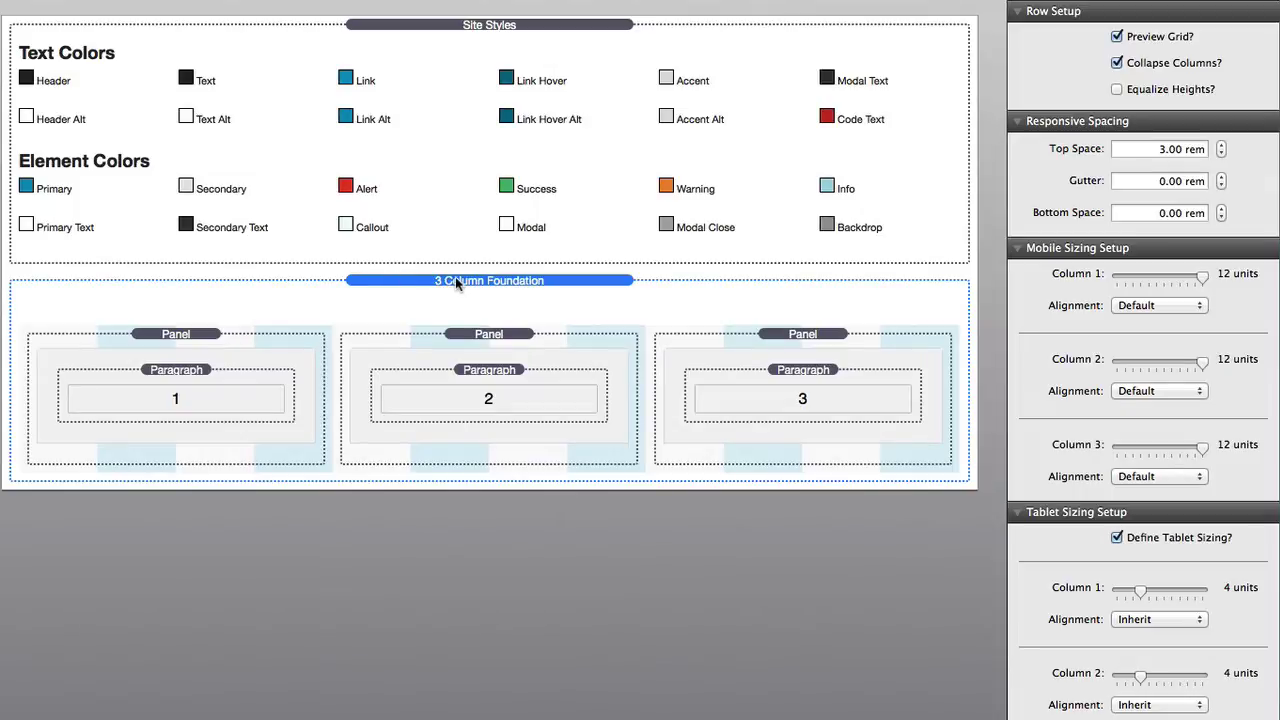
click(1151, 180)
text(1)
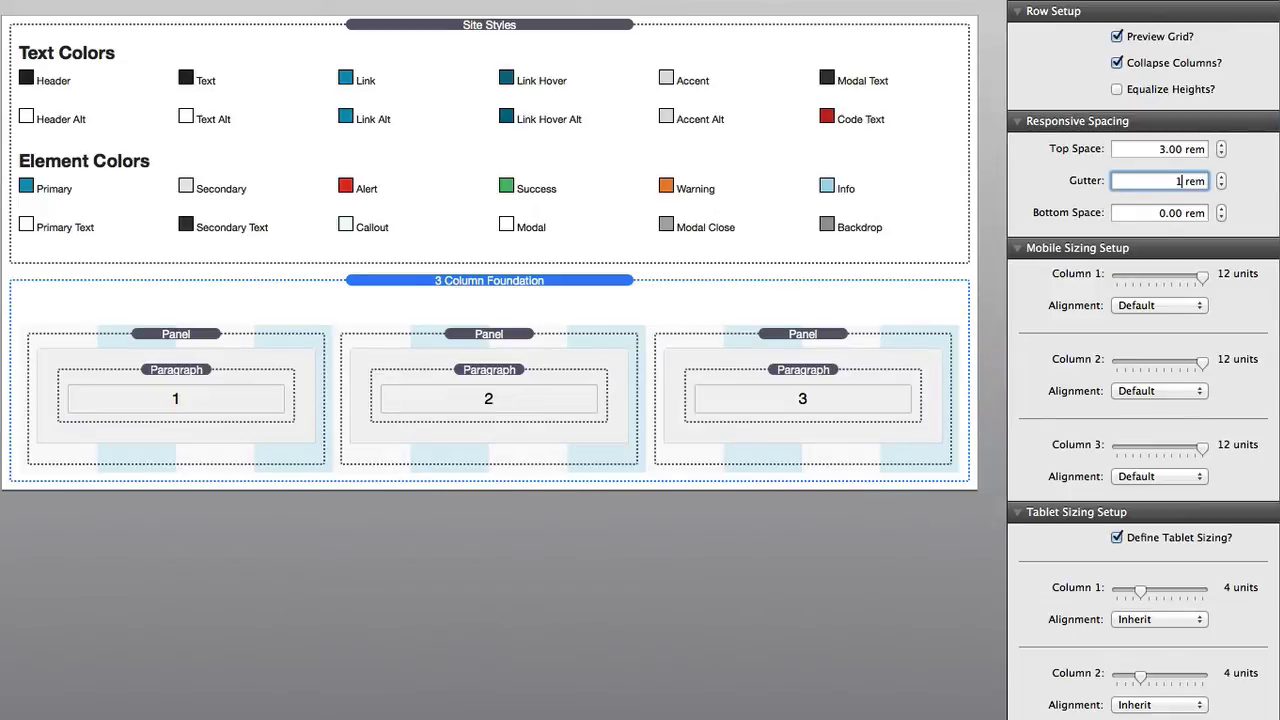
key(Tab)
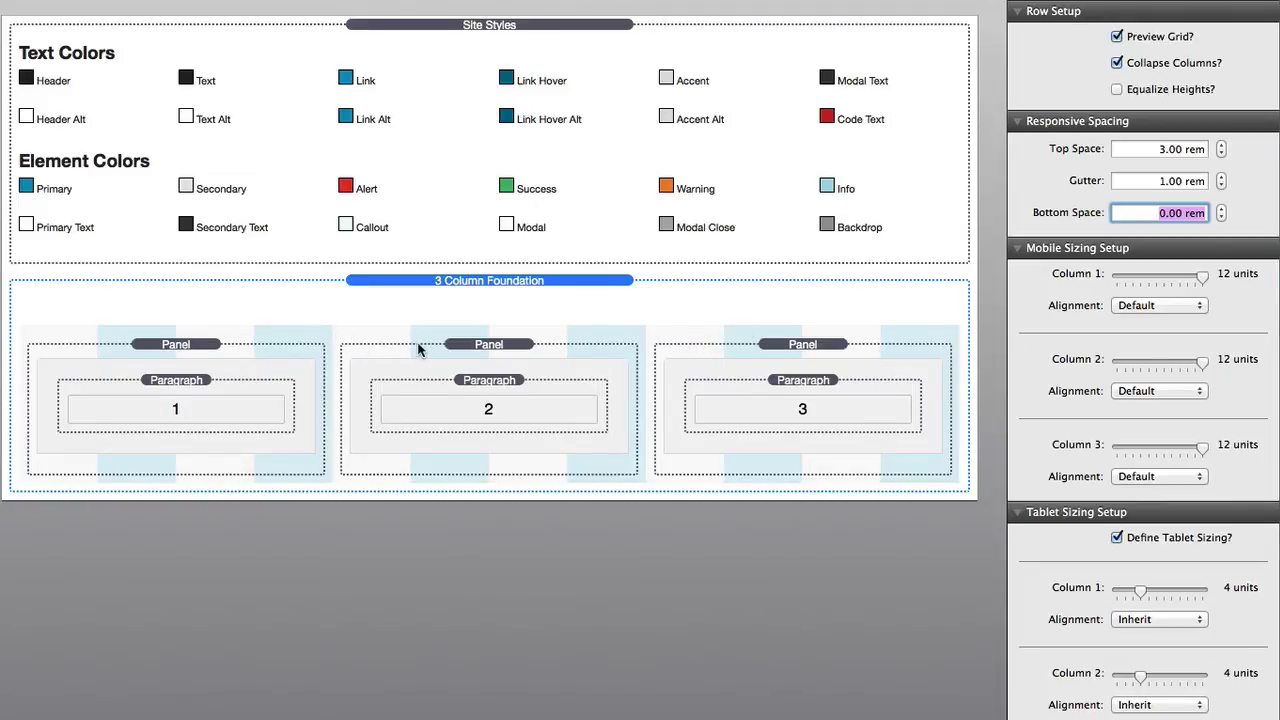
- Turn off the row's tablet sizing and set its responsive gutter to 0 rem
click(1116, 537)
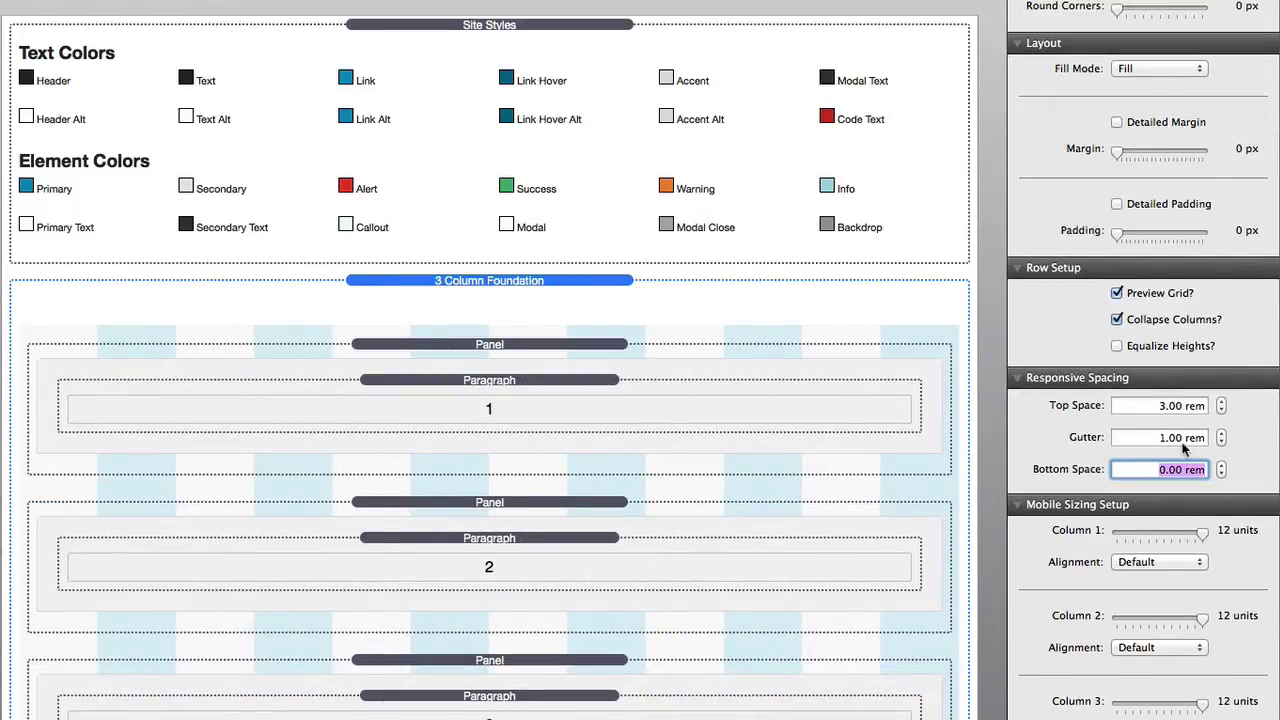
click(1170, 440)
text(0)
key(Tab)
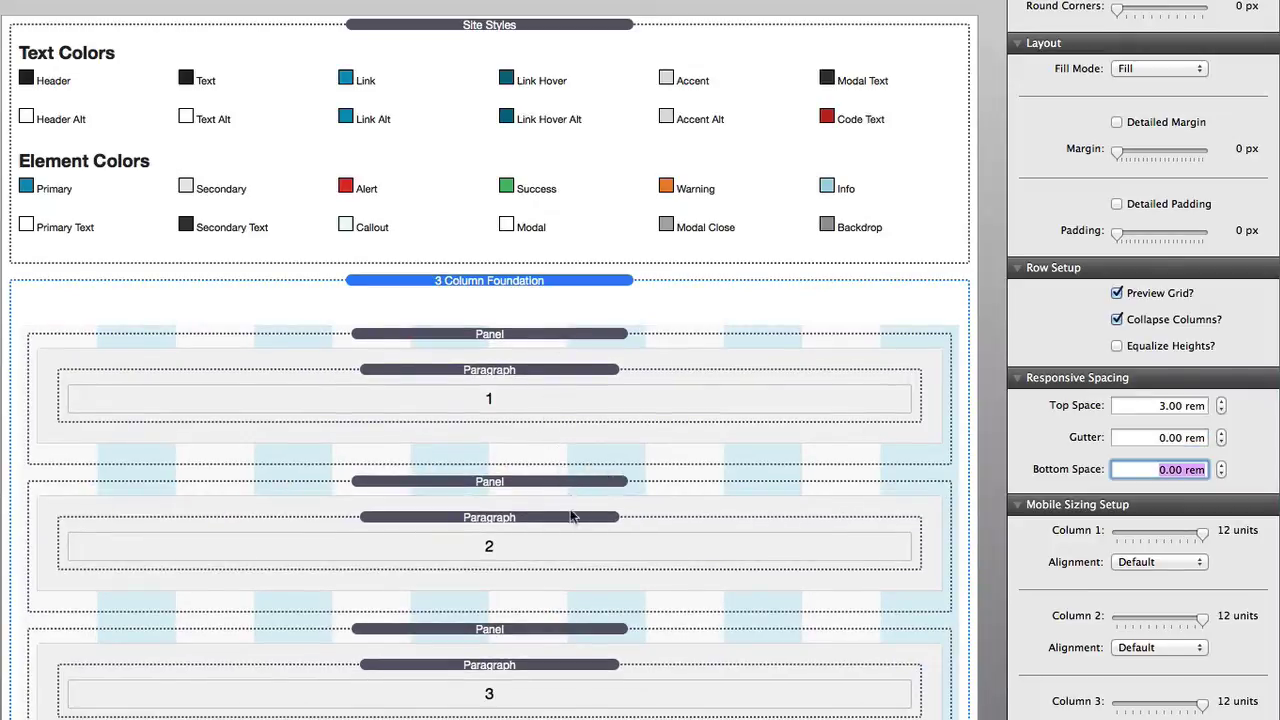
- Set the row's responsive gutter to 5 rem
double_click(1160, 437)
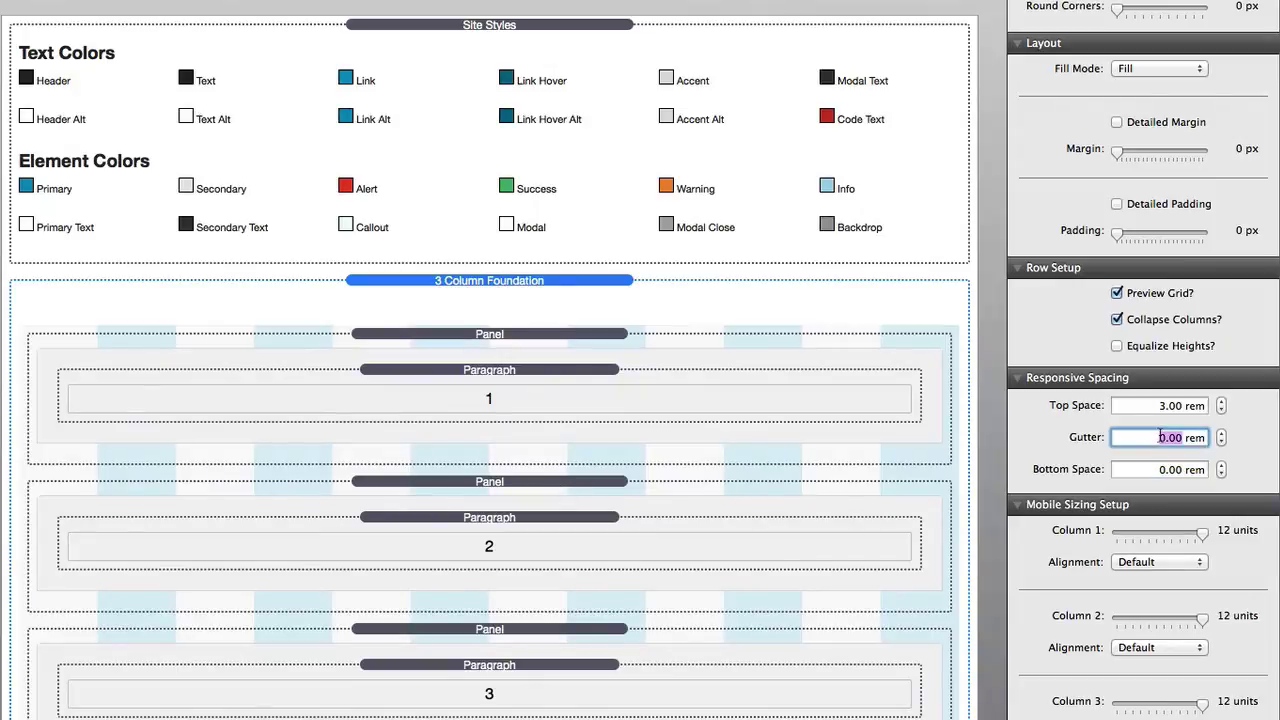
text(5)
key(Tab)
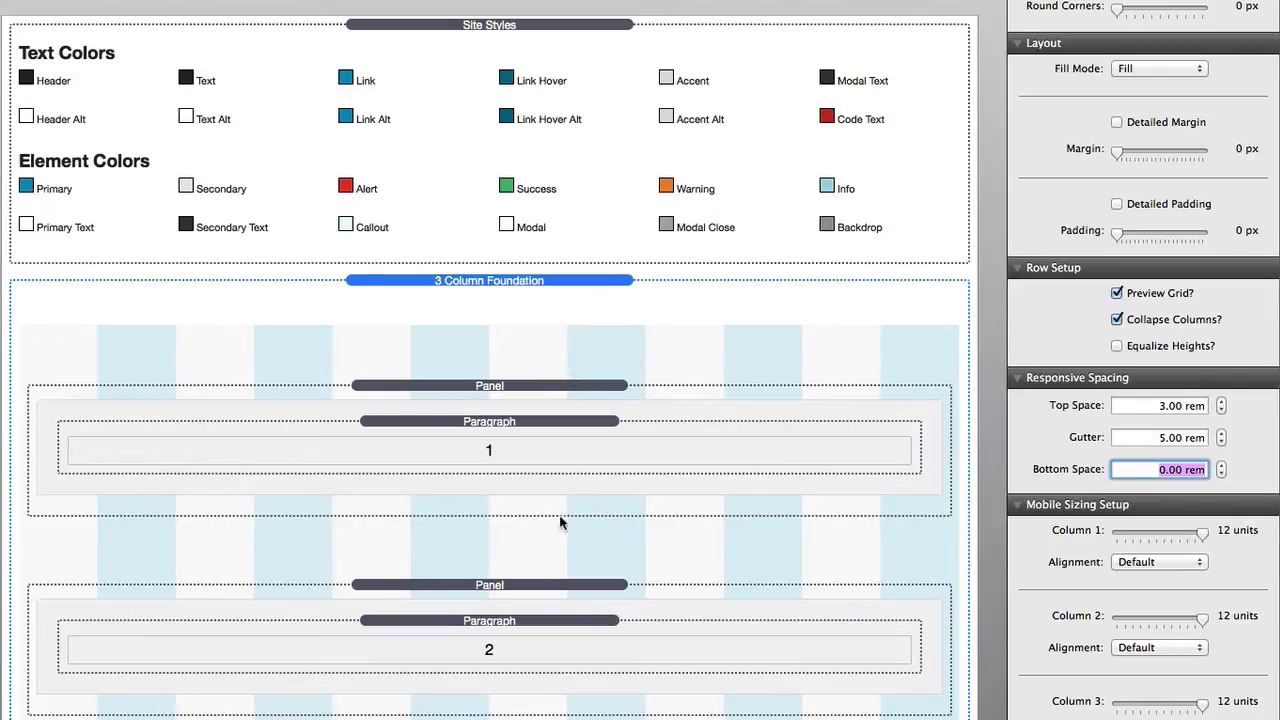
click(556, 580)
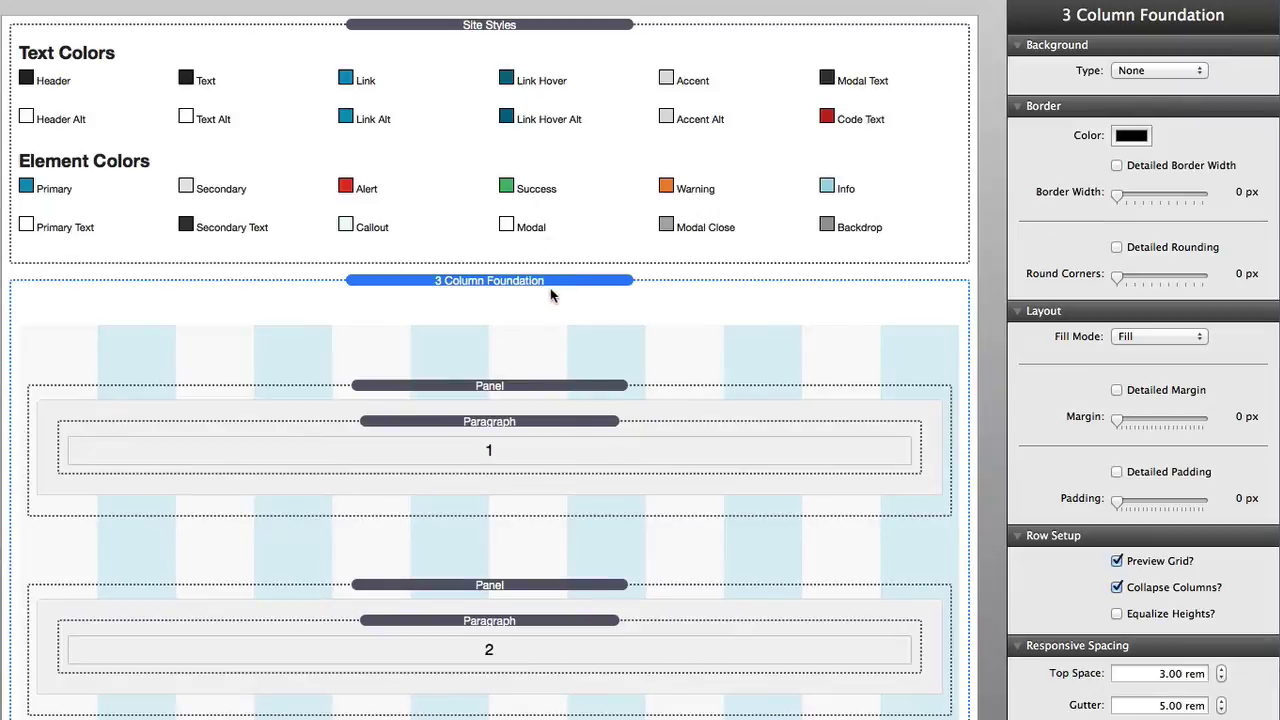
- Set the bottom space of the 3 Column Foundation row to 3 rem
scroll(1176, 660, down, 5)
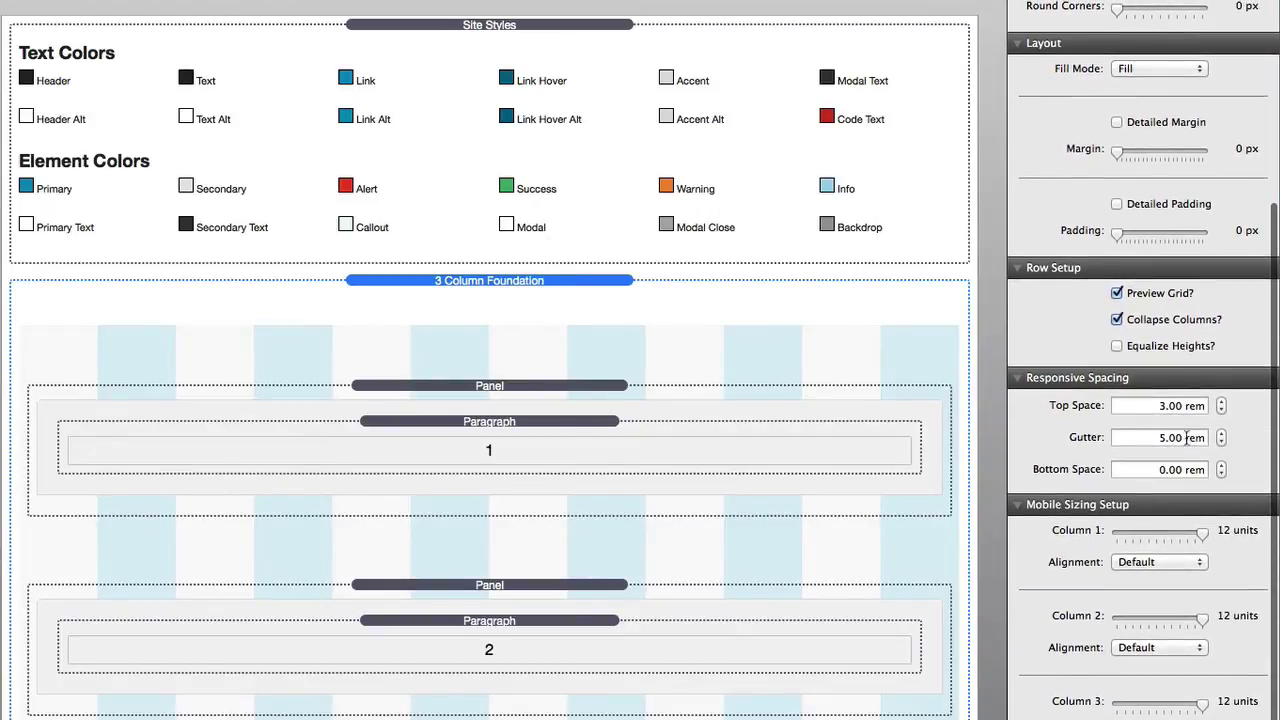
mouse_move(1205, 437)
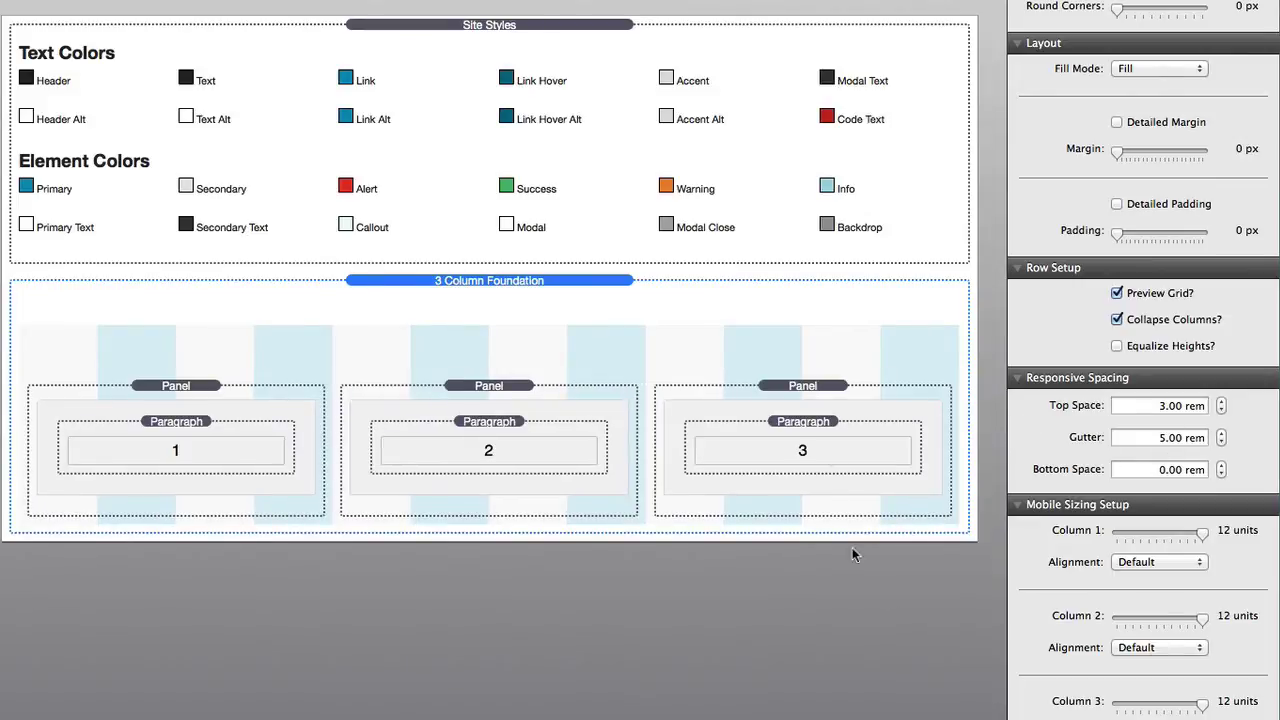
click(1170, 472)
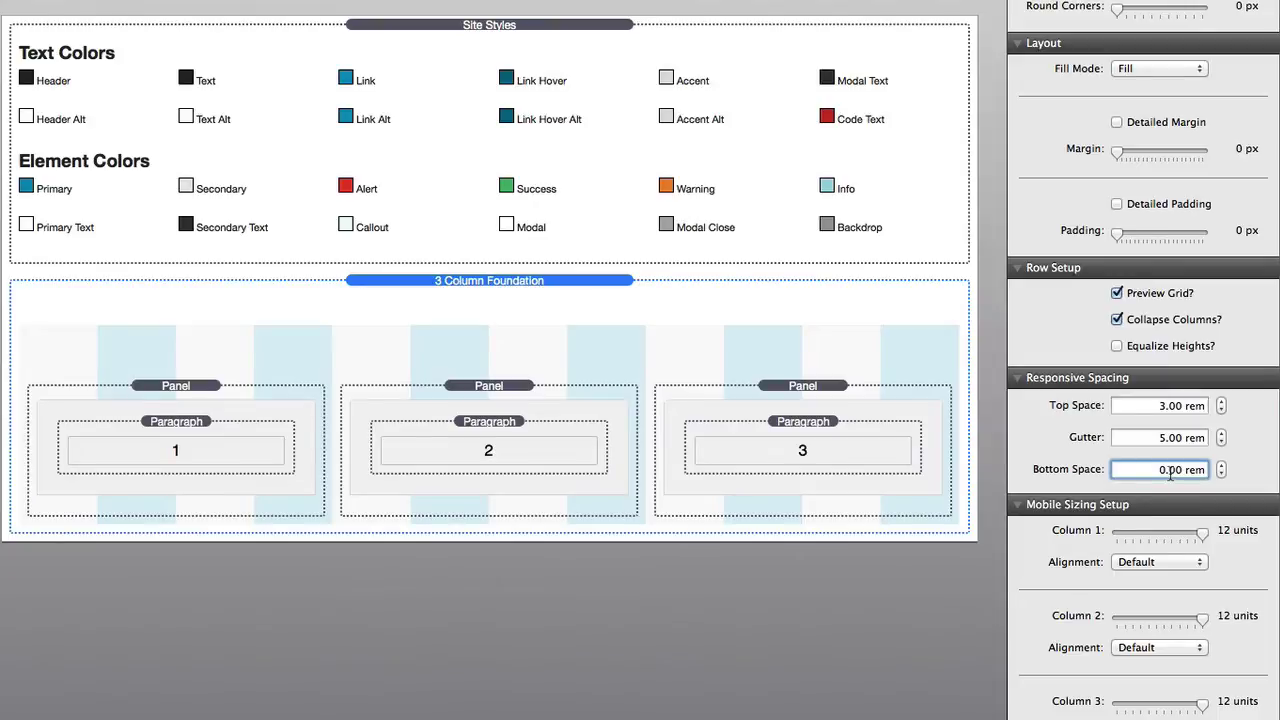
double_click(1170, 474)
text(3)
key(Tab)
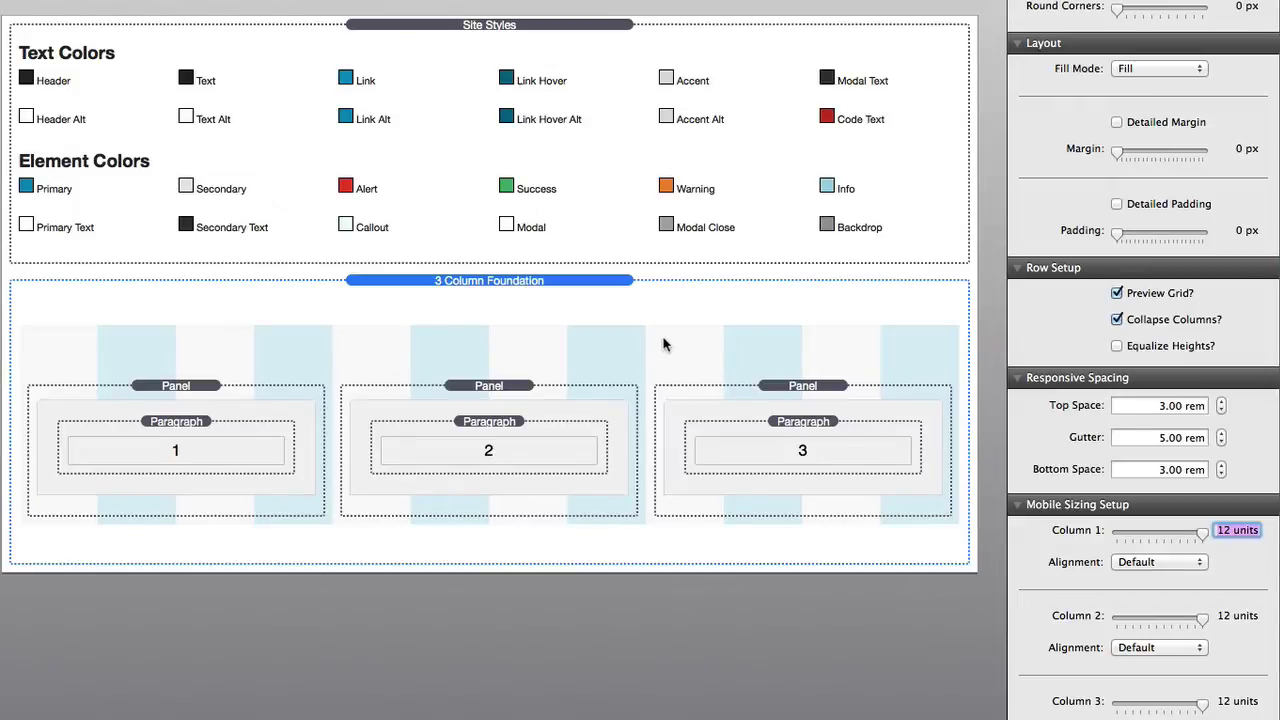
- Disable the tablet sizing definition so the row uses only its mobile sizing
scroll(1040, 315, down, 5)
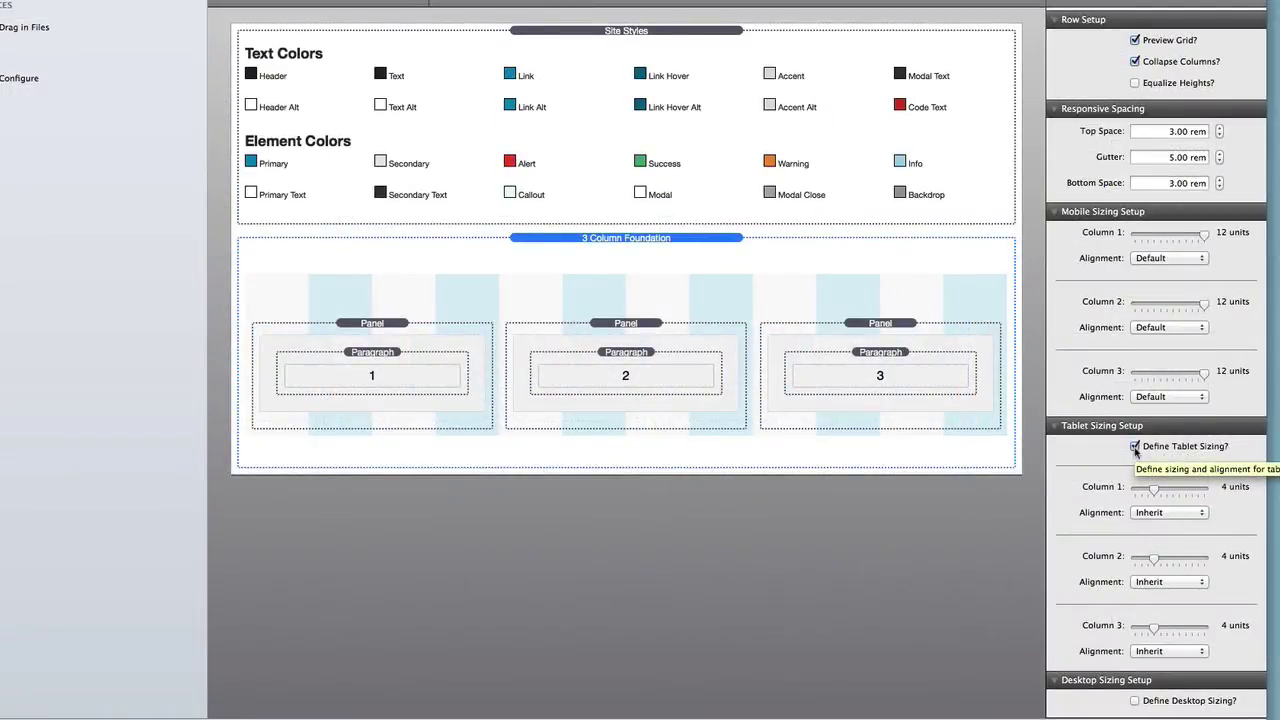
click(1134, 447)
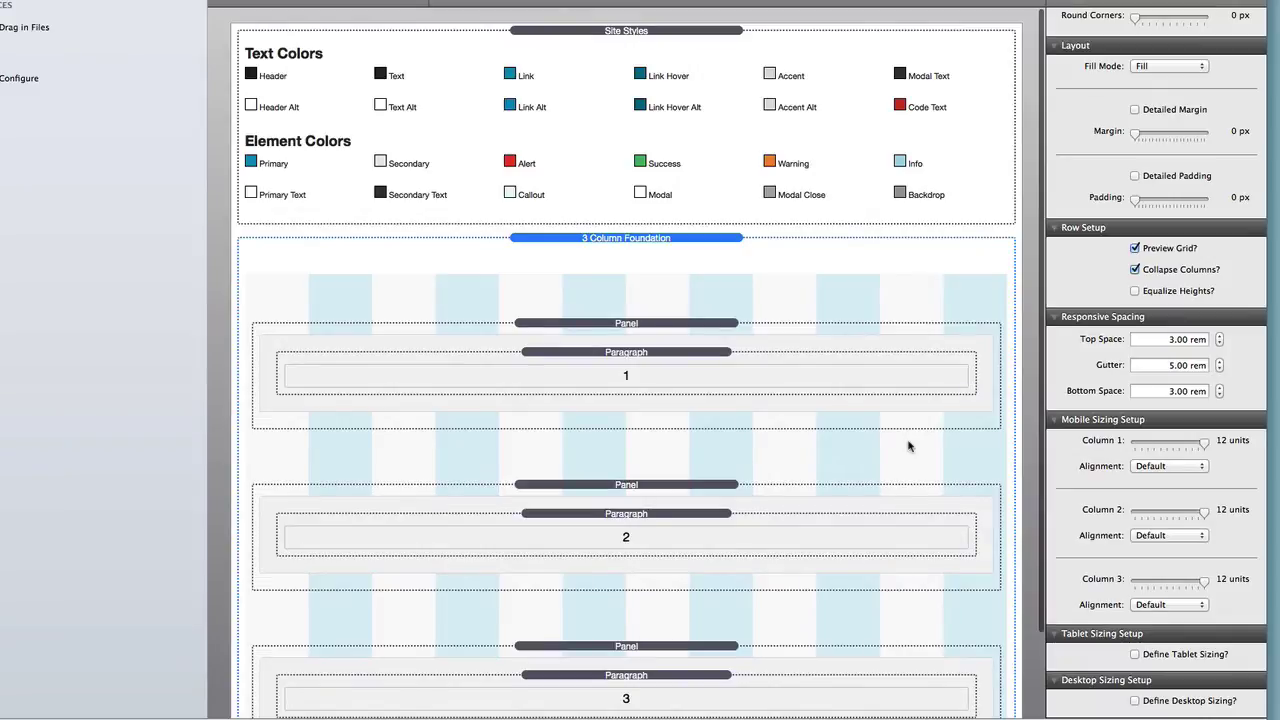
scroll(909, 444, down, 3)
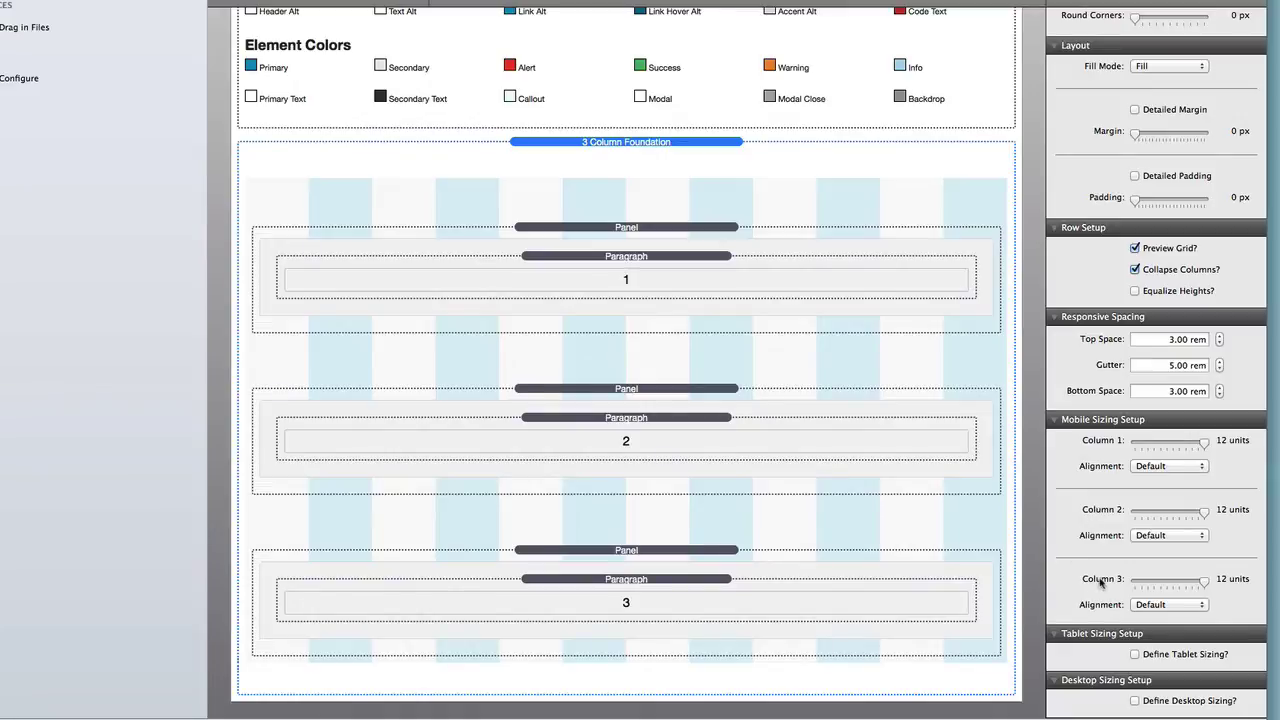
- Set the mobile width of columns 1 and 2 to 6 units each, trying 7 units for column 2 in between
drag(1203, 443, 1166, 443)
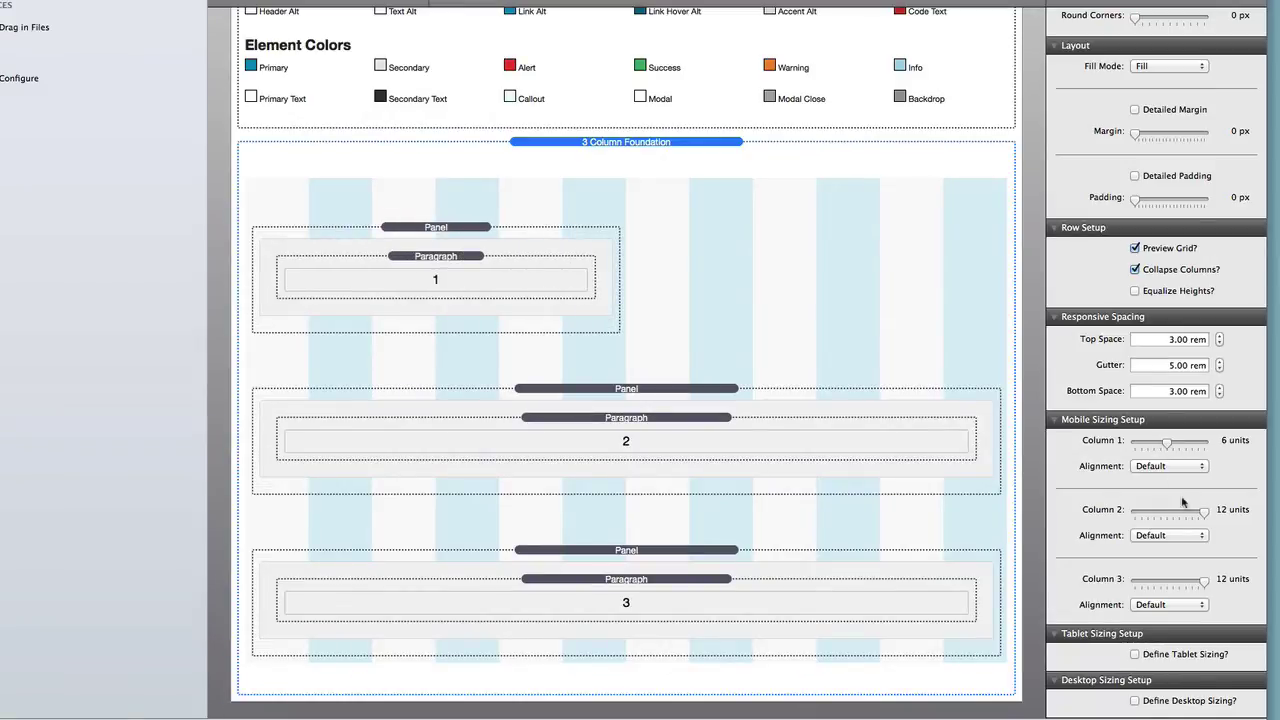
drag(1205, 512, 1167, 517)
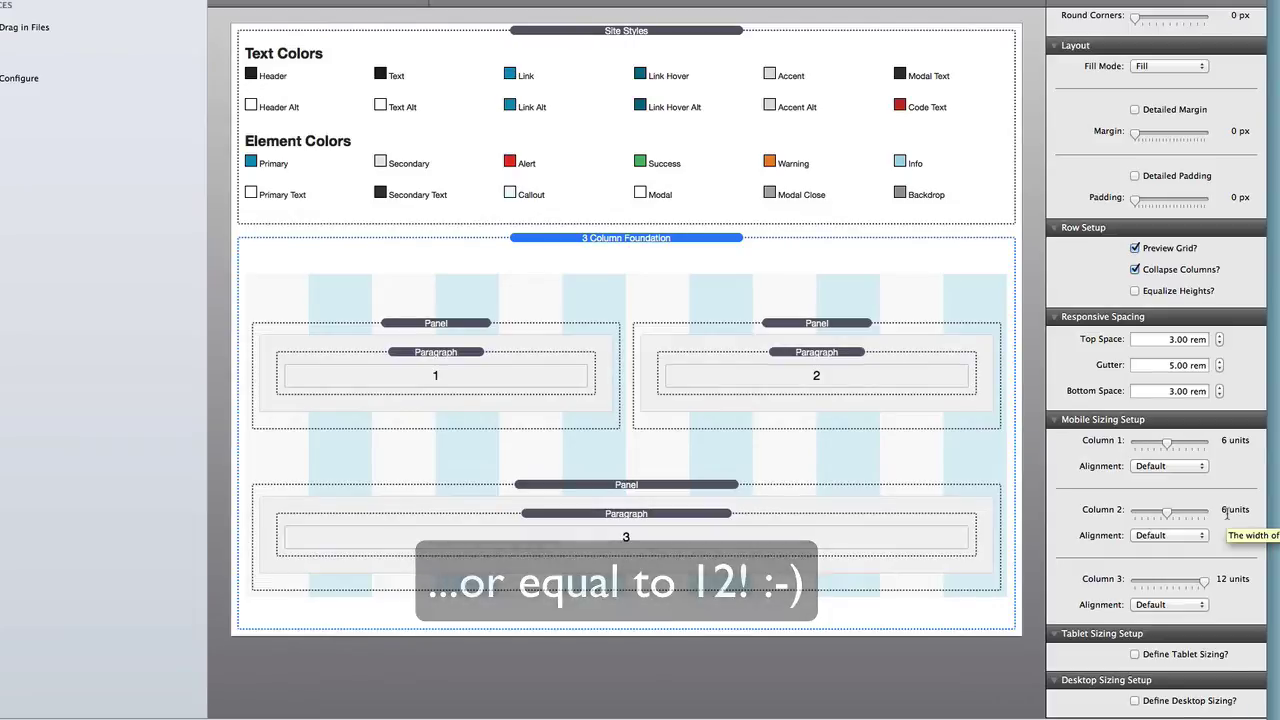
drag(1167, 514, 1175, 515)
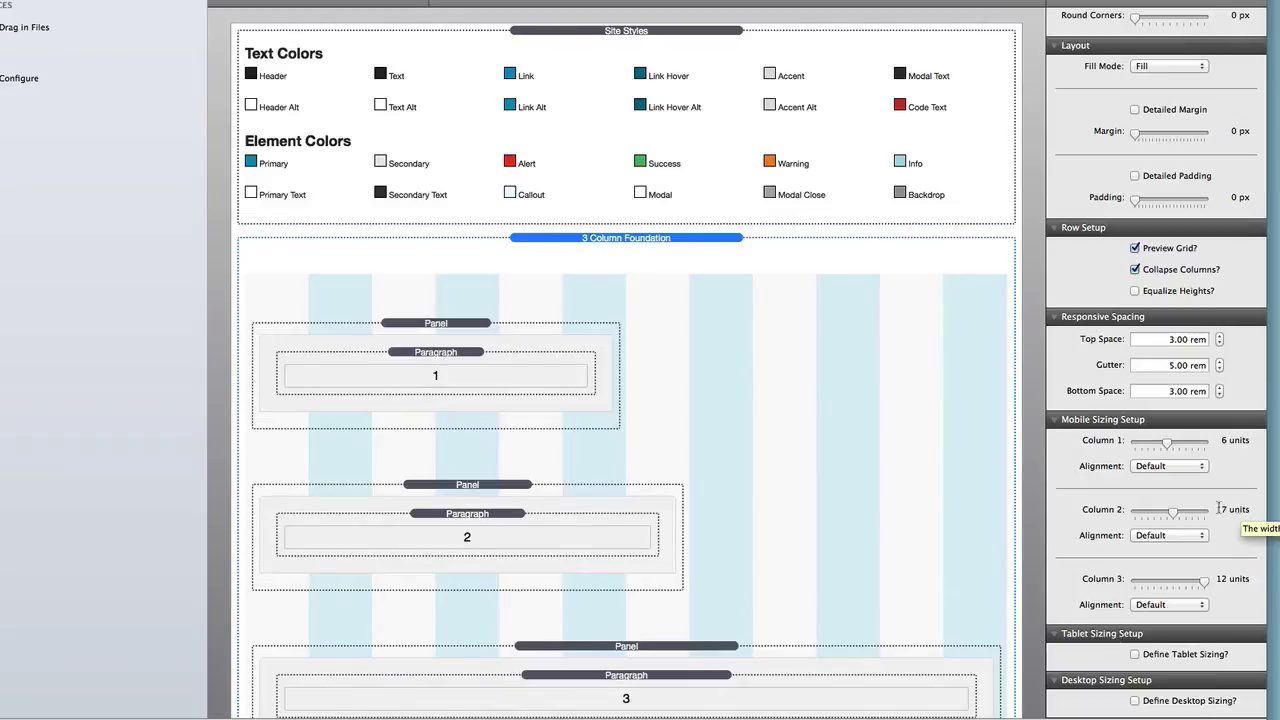
mouse_move(1175, 514)
mouse_down()
mouse_move(1205, 514)
mouse_move(1165, 519)
mouse_up()
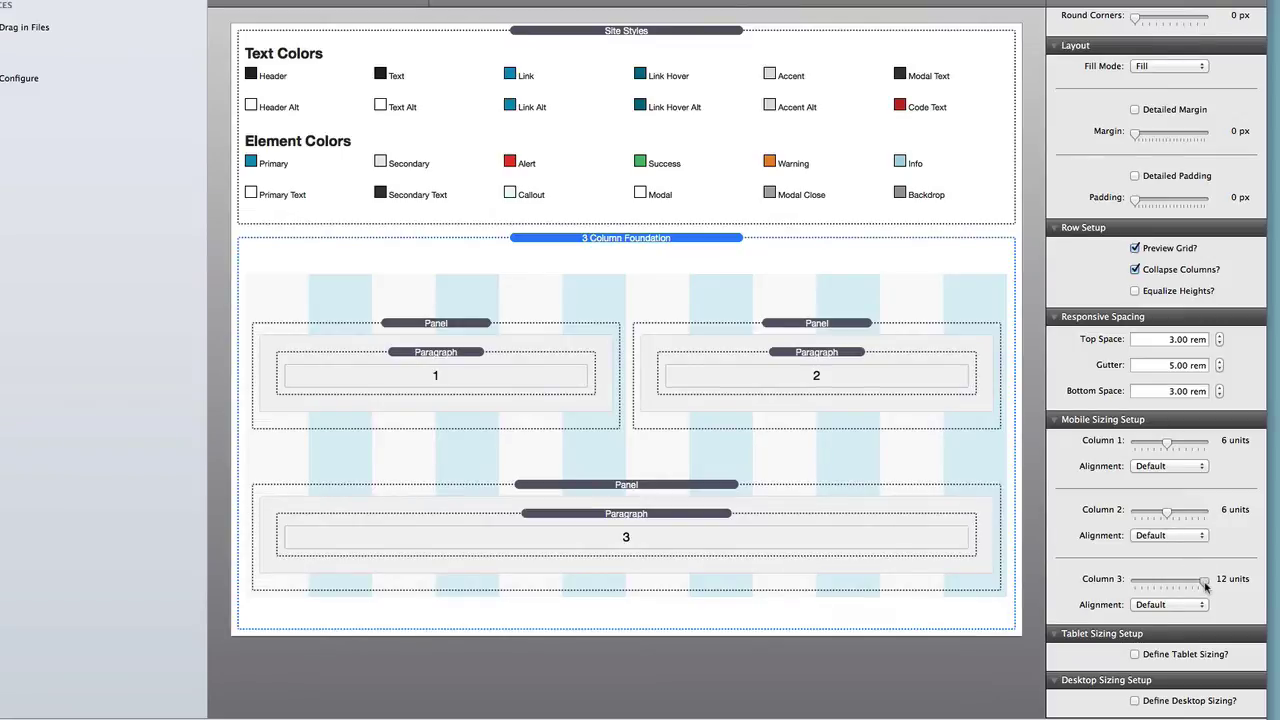
mouse_move(1205, 587)
mouse_down()
mouse_move(1160, 585)
mouse_move(1210, 590)
mouse_up()
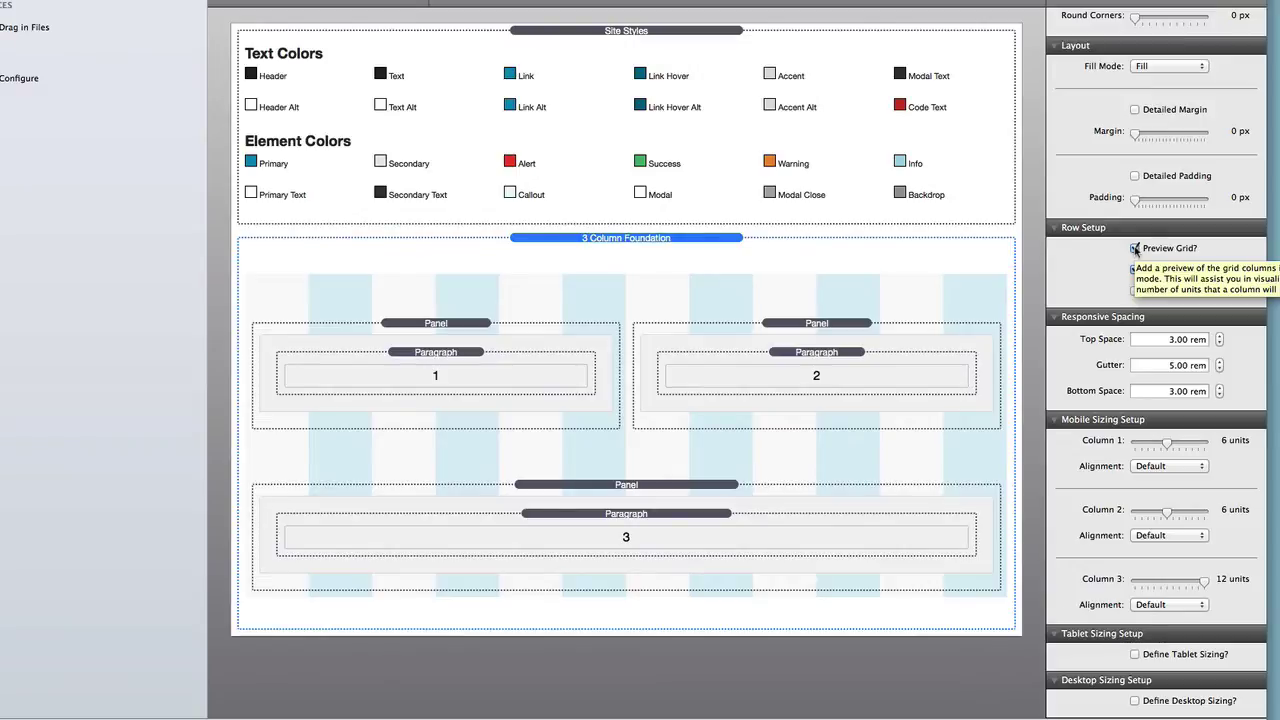
- Turn off the grid preview and set the mobile width of columns 1 and 2 to 12 units each
click(1135, 249)
drag(1166, 442, 1210, 438)
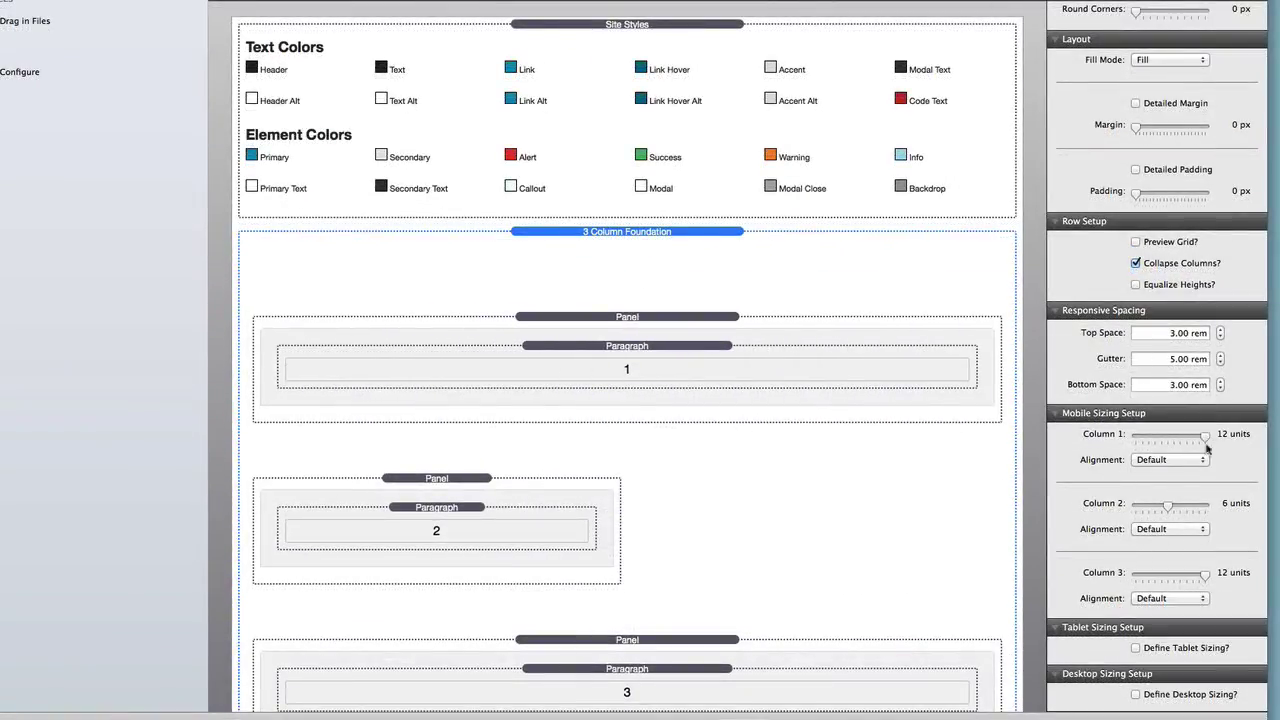
drag(1168, 506, 1218, 510)
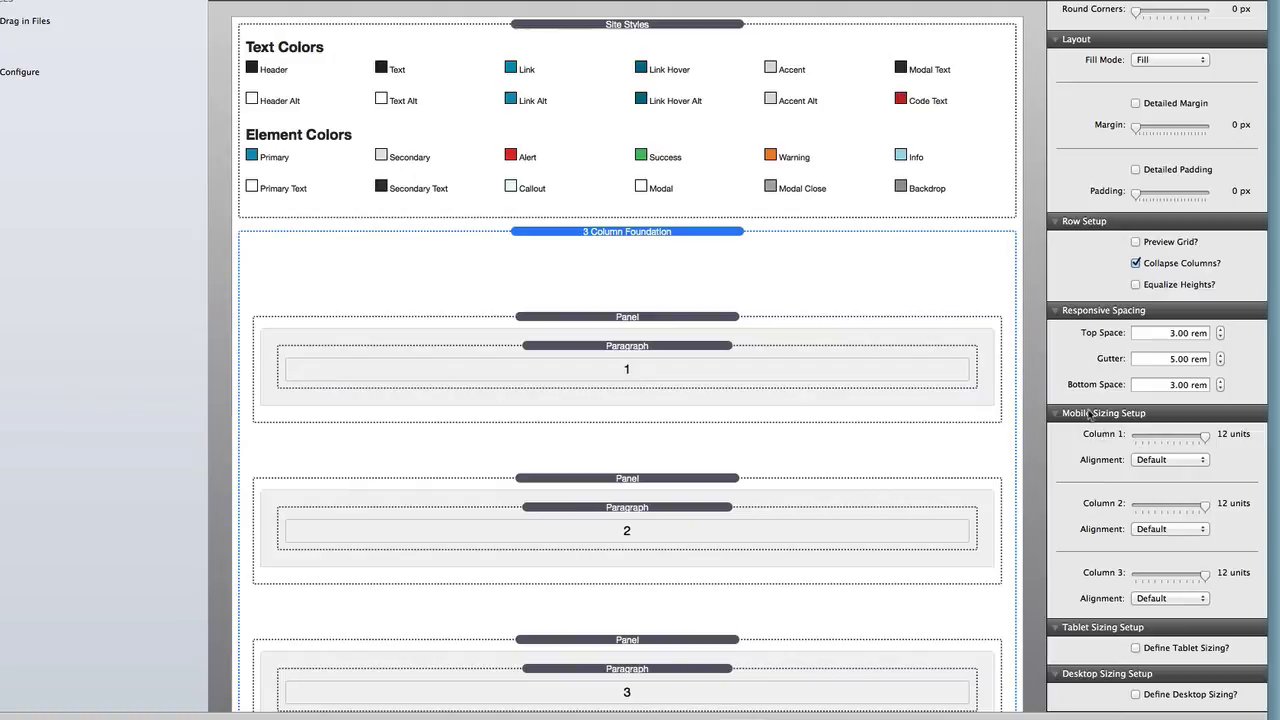
- Enable the tablet sizing definition for the 3 Column Foundation row
scroll(980, 294, down, 3)
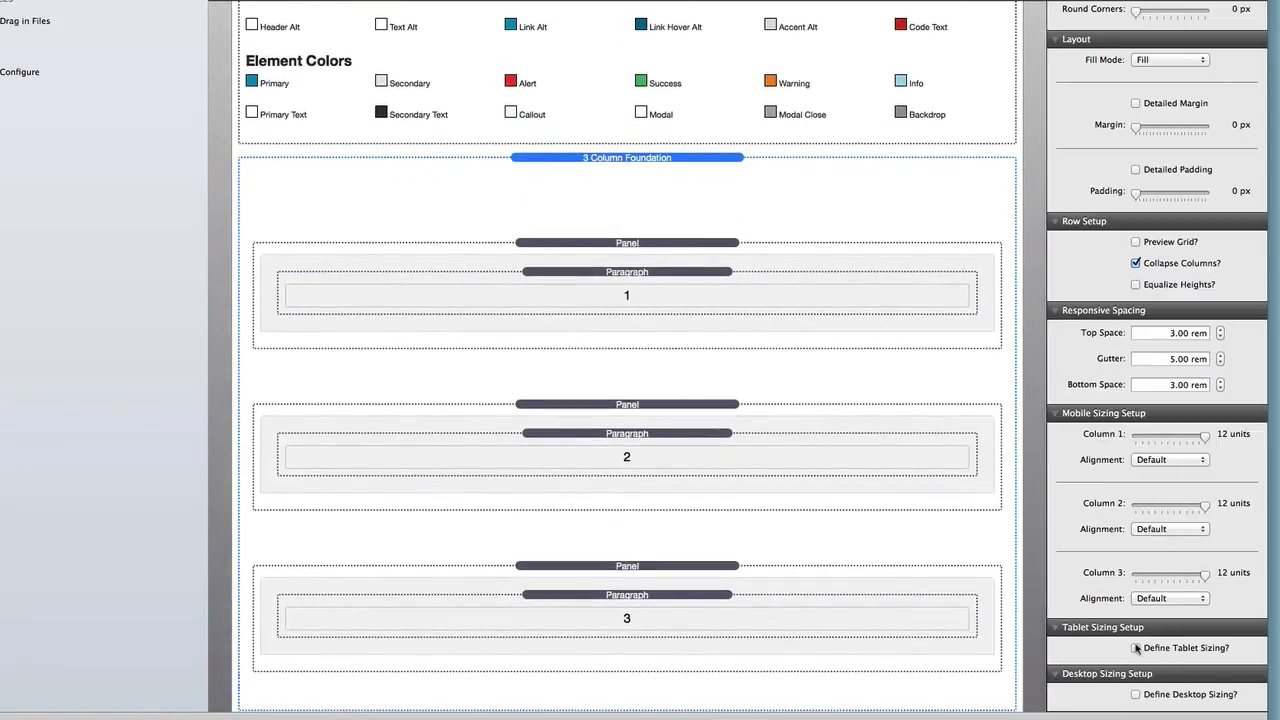
click(1136, 649)
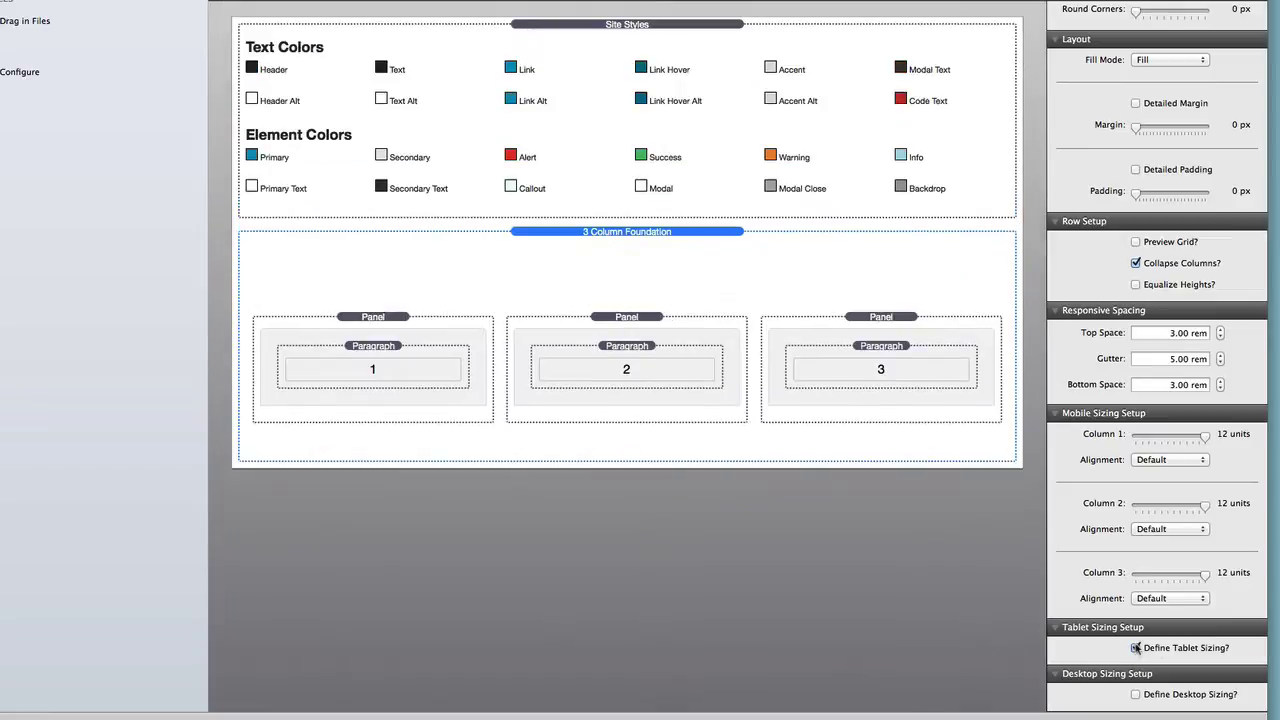
scroll(1136, 648, down, 5)
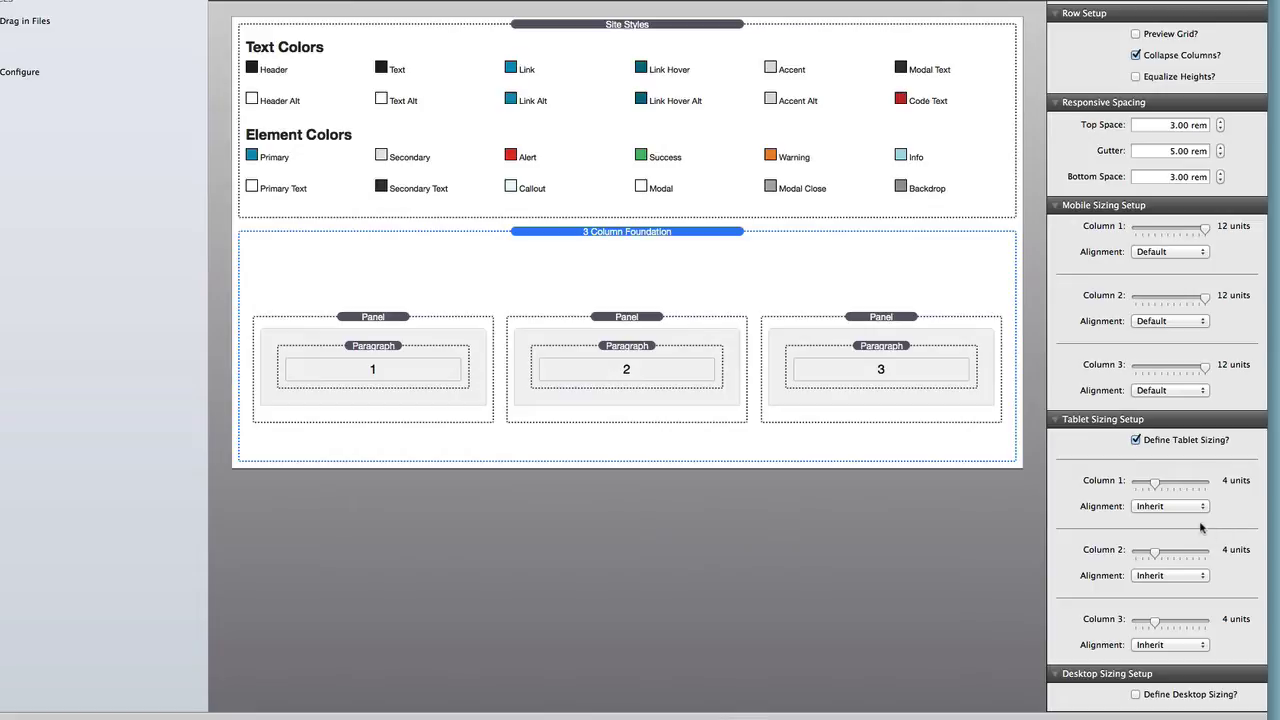
- Try a tablet width of 7 units for columns 1 and 2 of the 3 Column Foundation row
drag(1157, 484, 1177, 486)
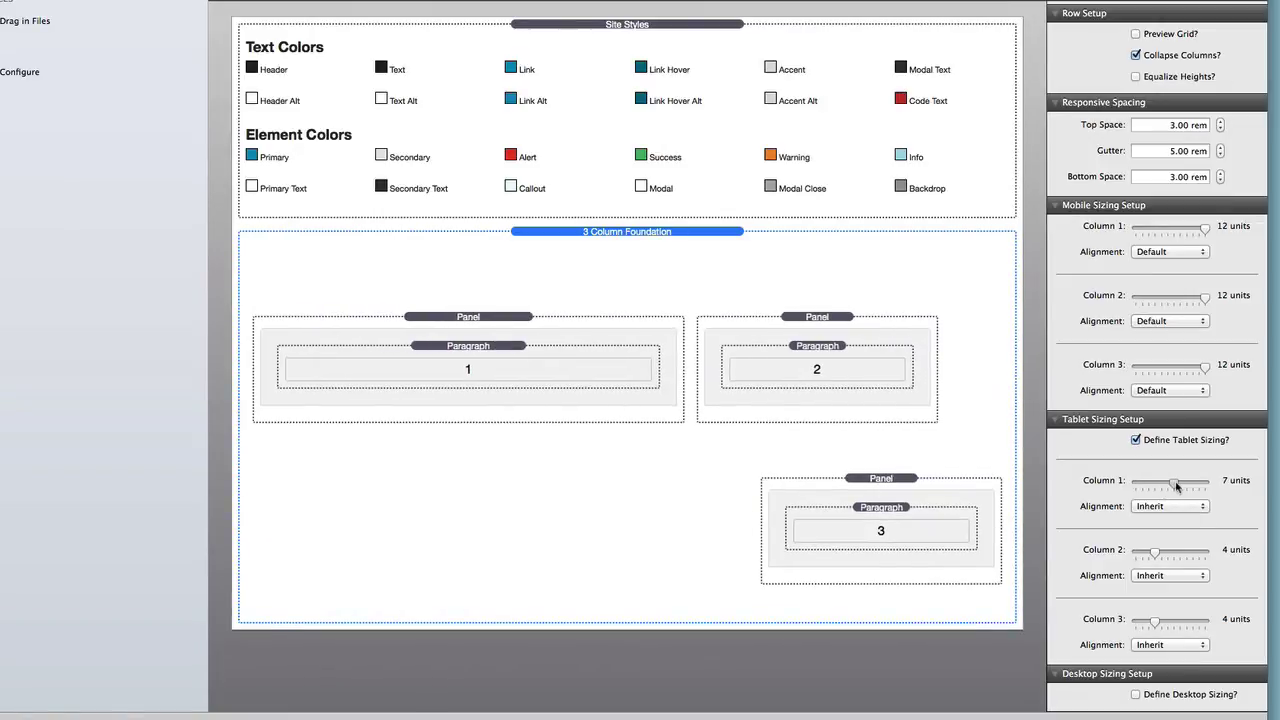
drag(1155, 552, 1174, 553)
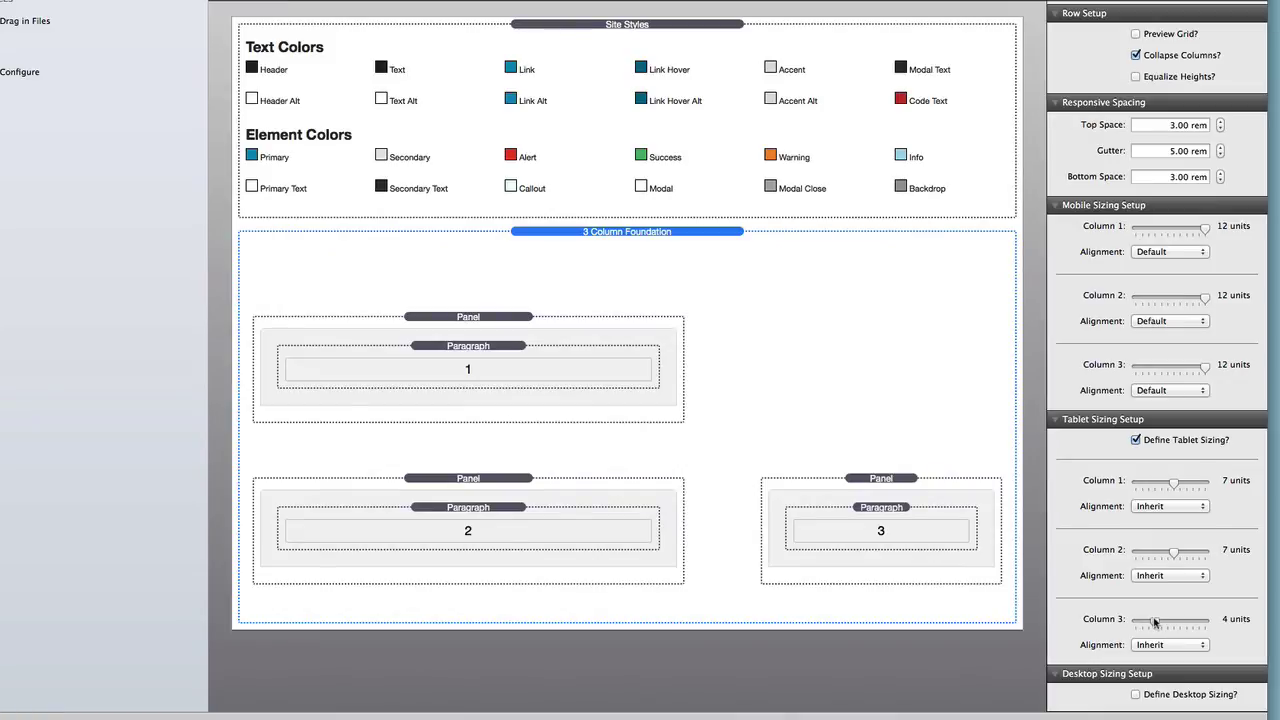
scroll(1220, 505, down, 2)
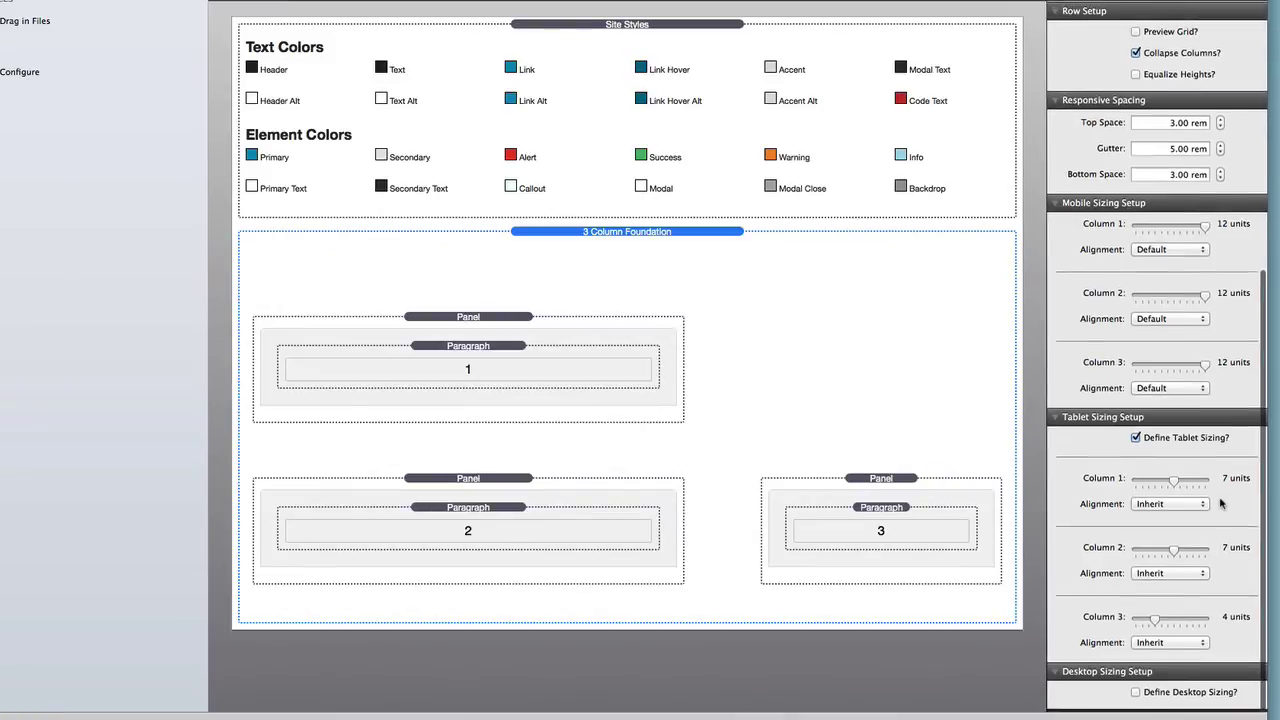
- Enable the row's desktop sizing definition to view its column settings, and disable it again
click(1136, 695)
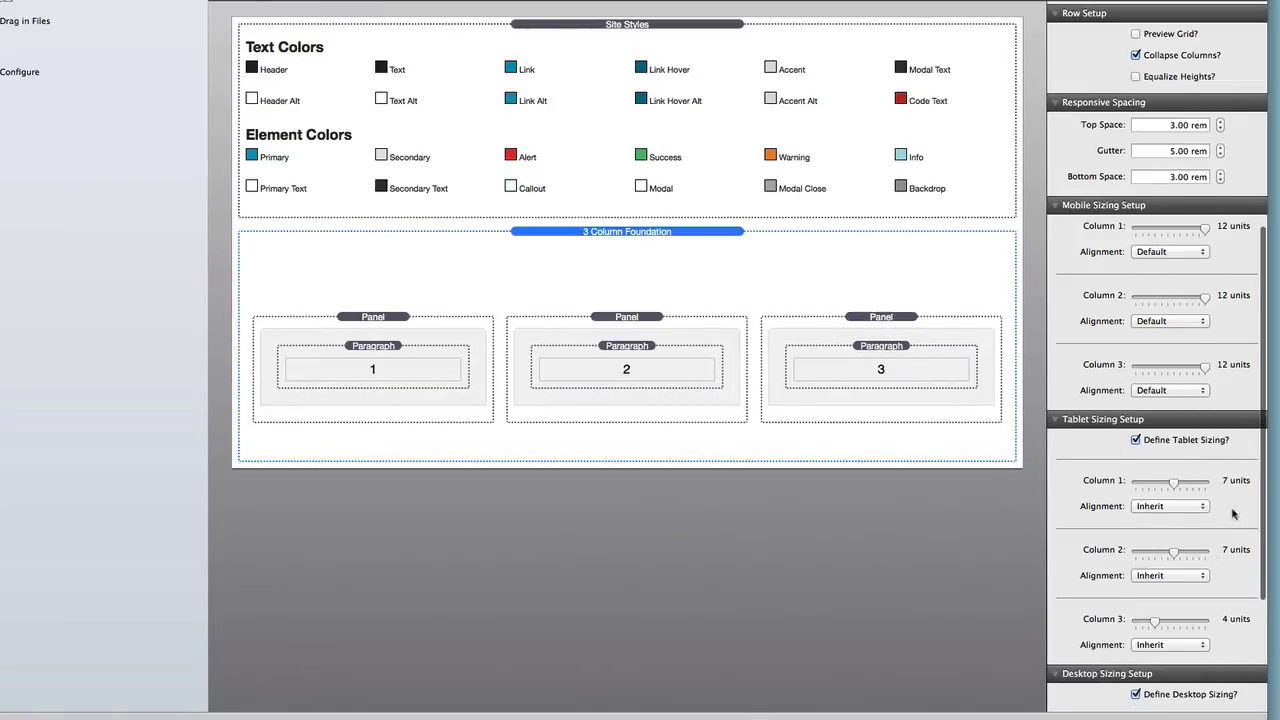
scroll(1230, 515, down, 5)
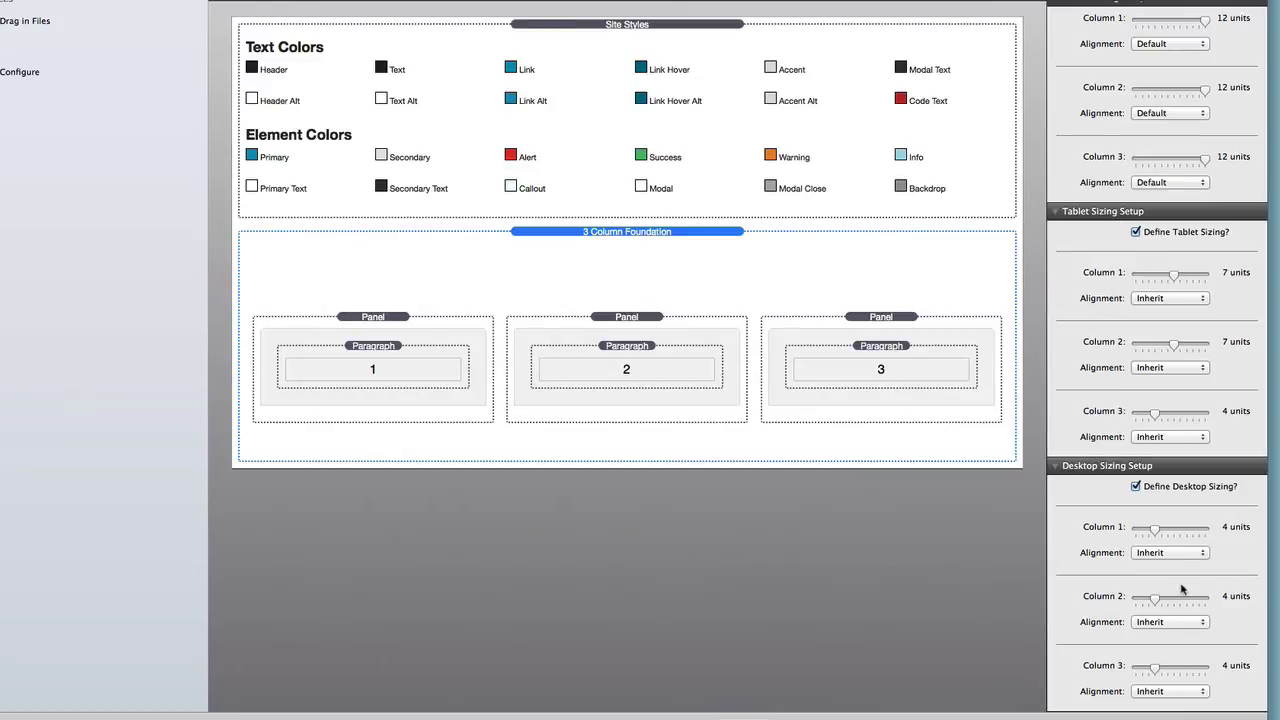
click(1137, 488)
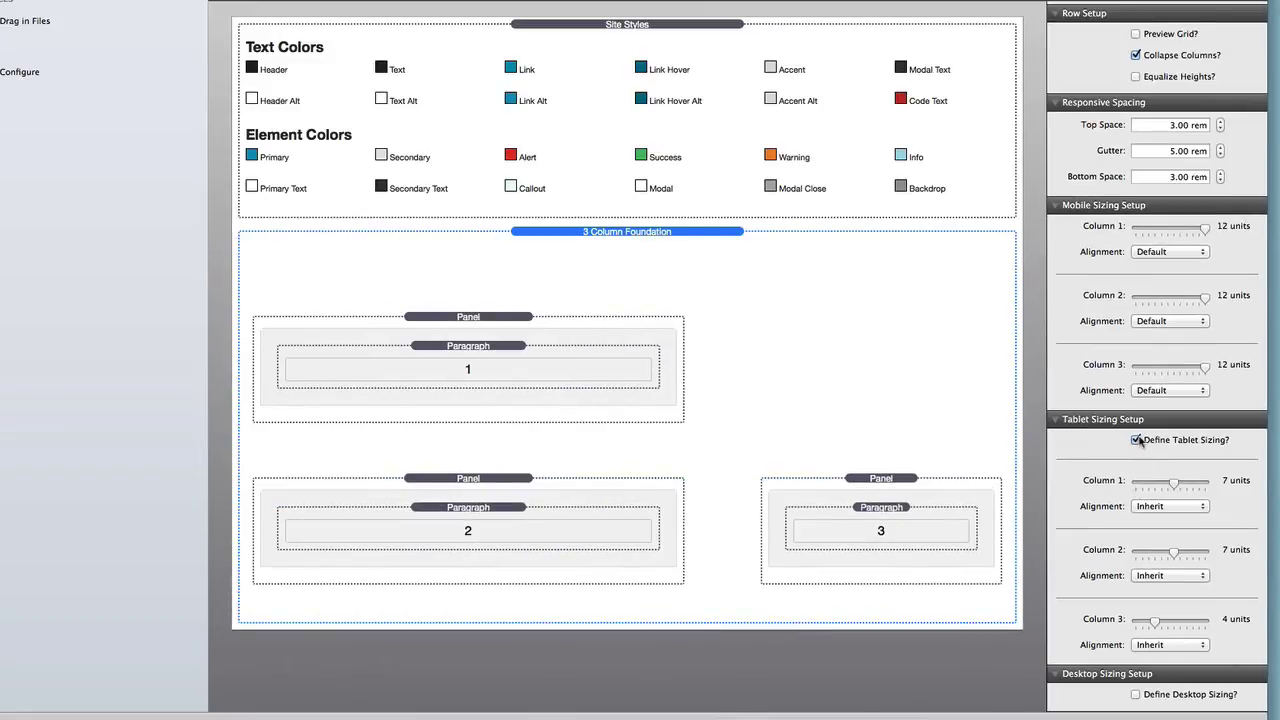
click(1137, 440)
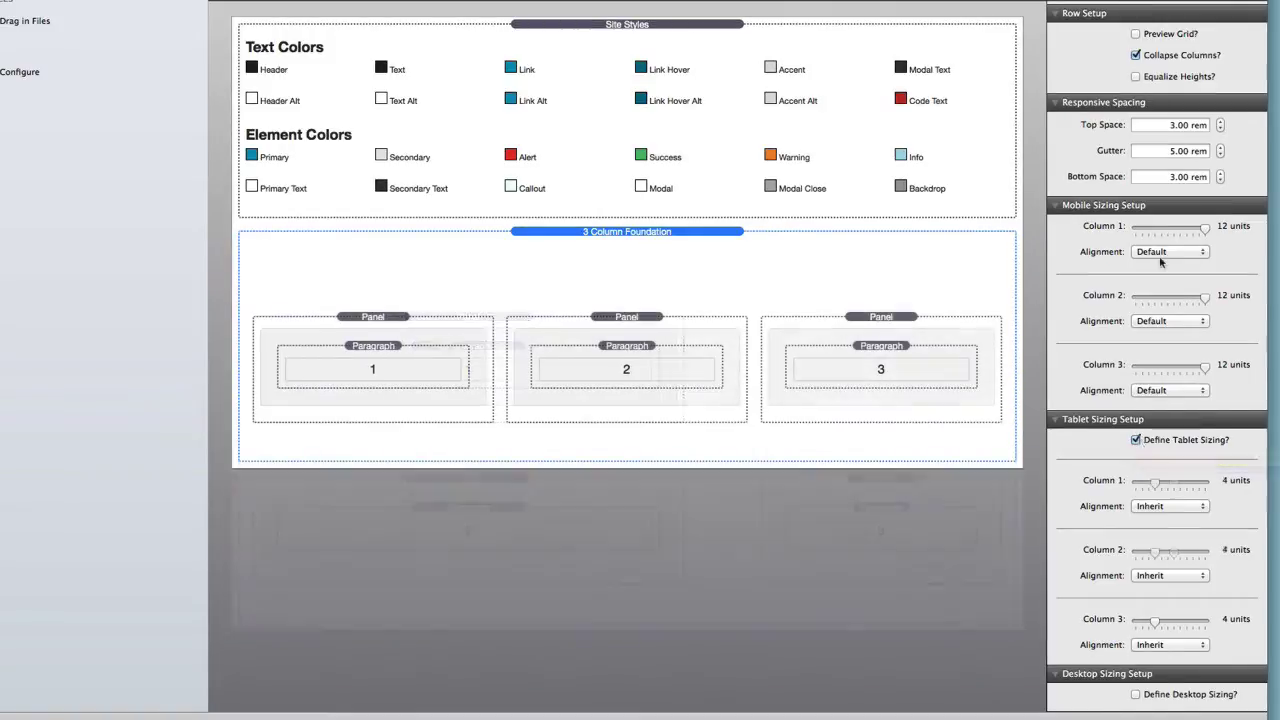
- Set the mobile alignment of column 1 to Offset, trying Source Order in between
click(1166, 256)
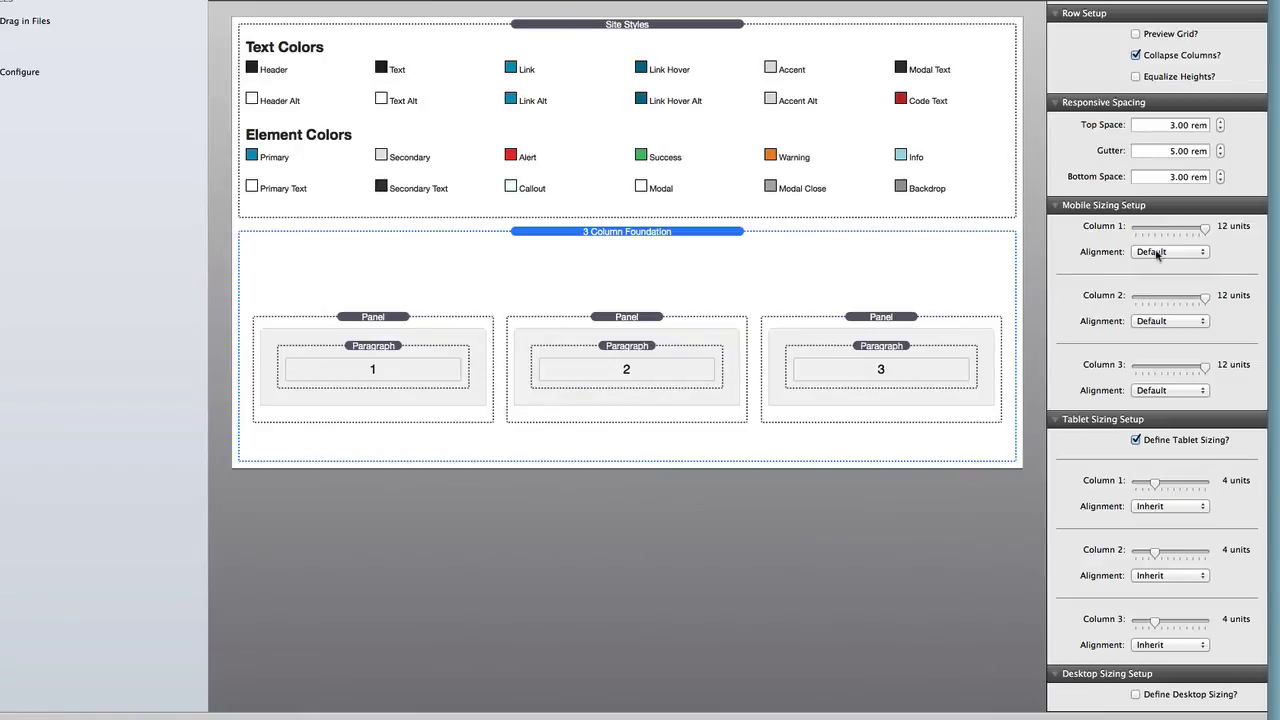
click(1185, 252)
click(1162, 265)
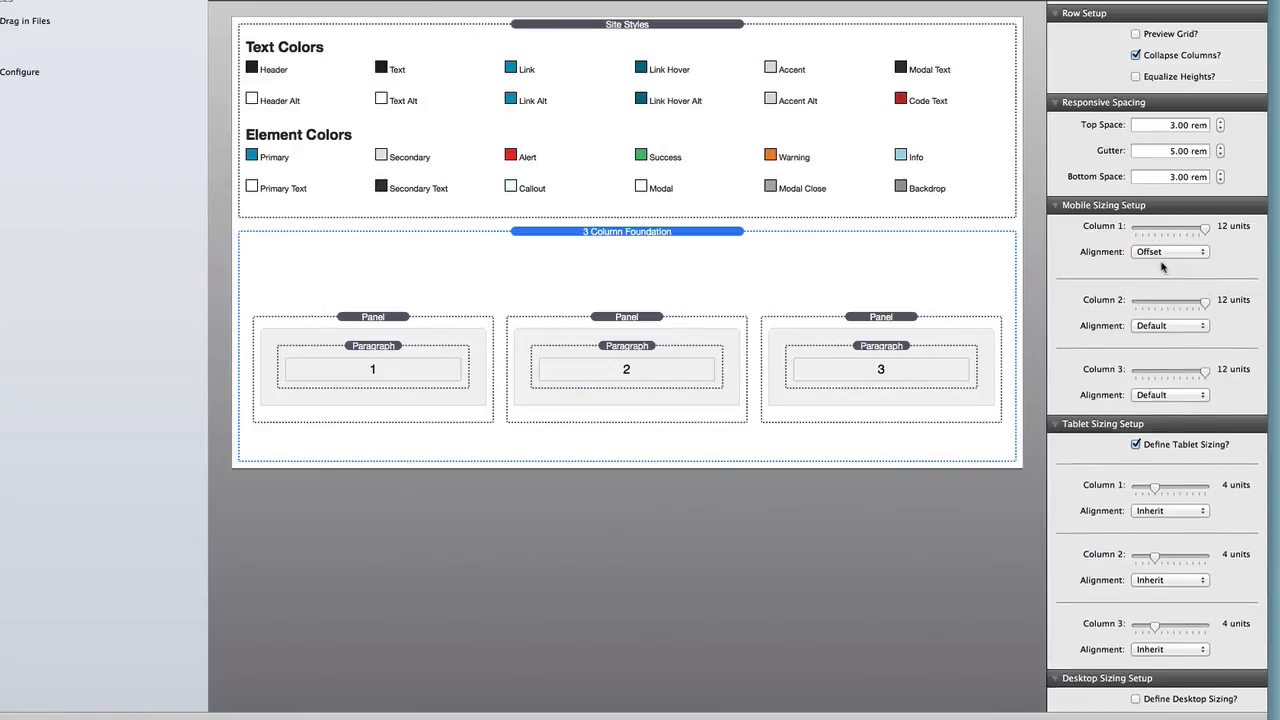
click(1171, 252)
click(1174, 265)
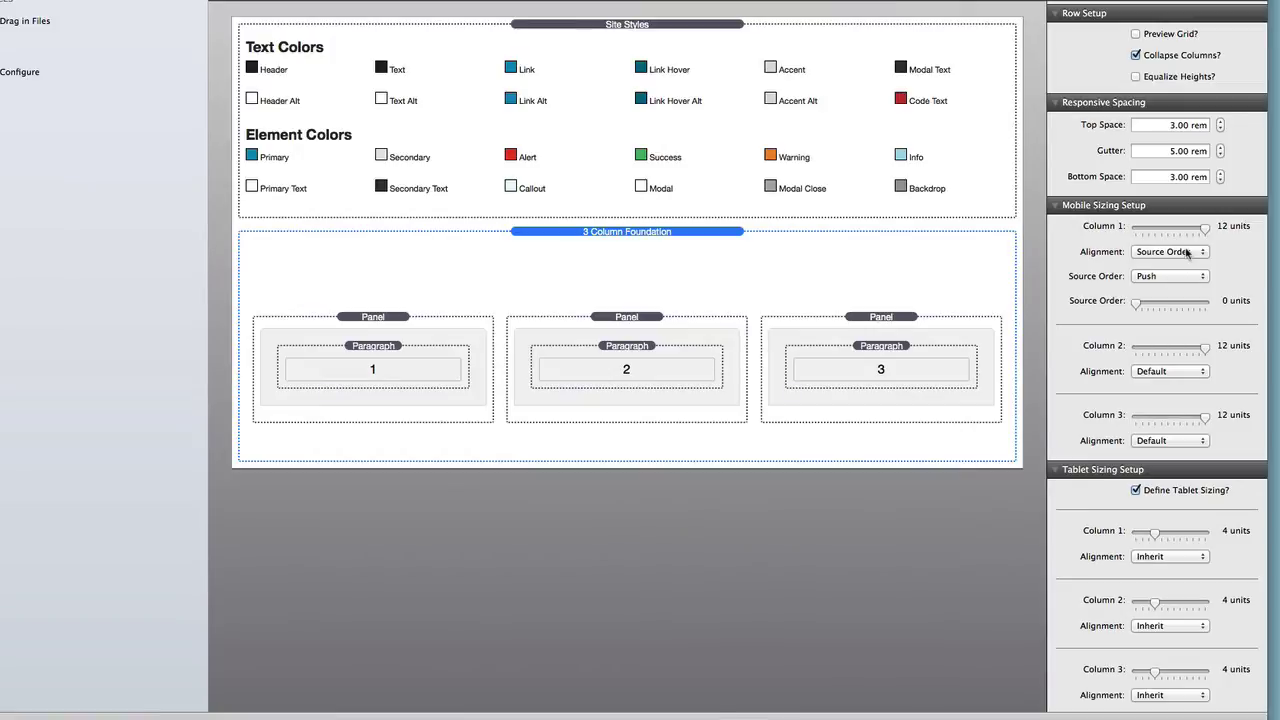
click(1166, 253)
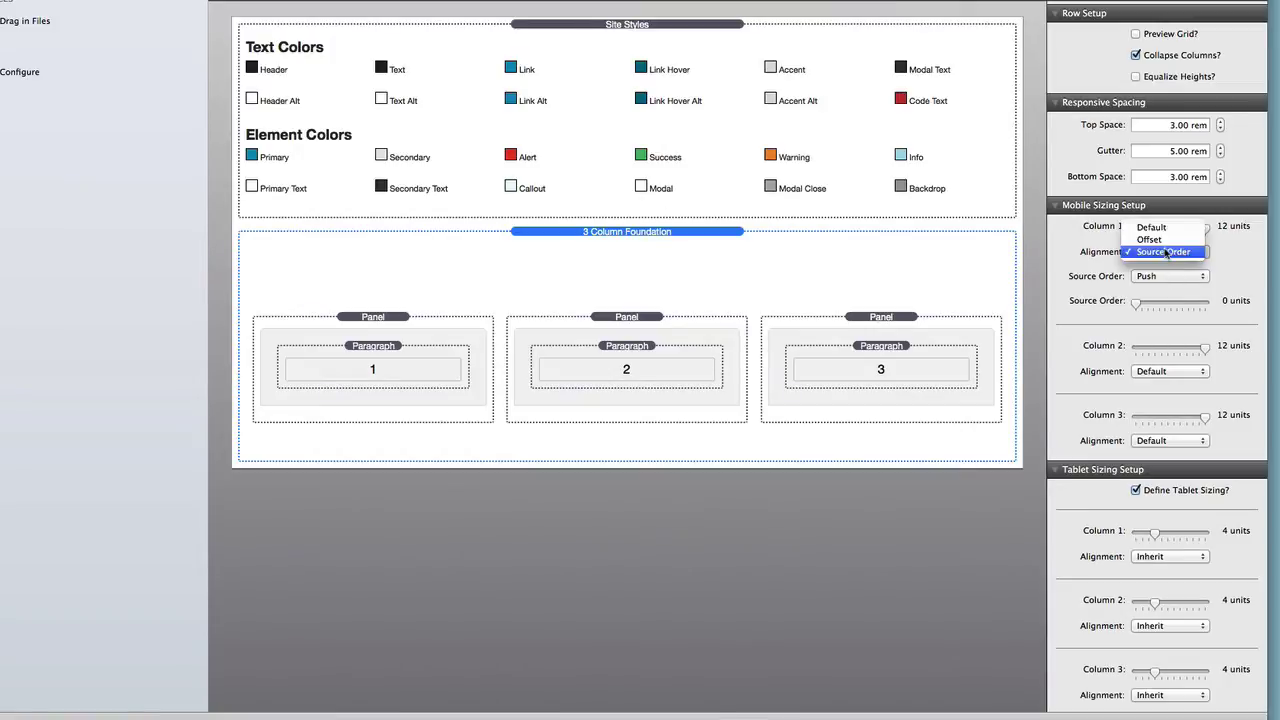
click(1165, 240)
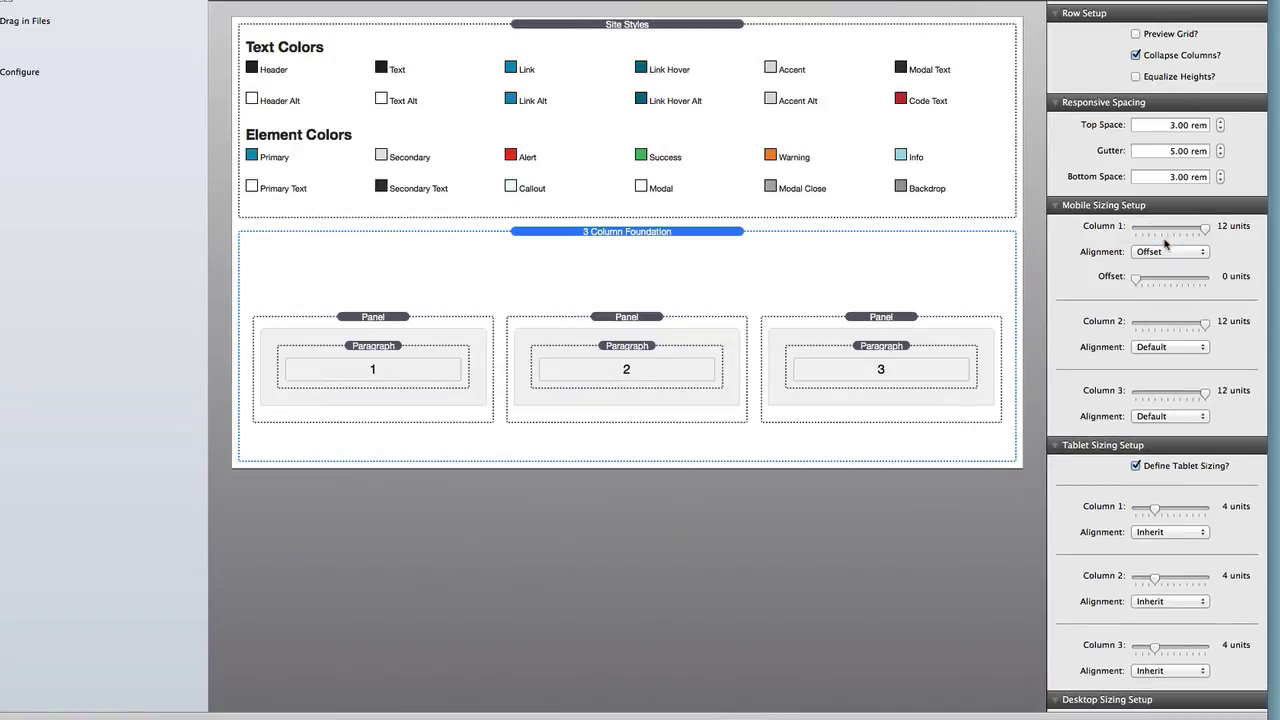
- Disable tablet sizing and give column 1 a mobile width of 6 units with an offset of 3 units
click(1136, 467)
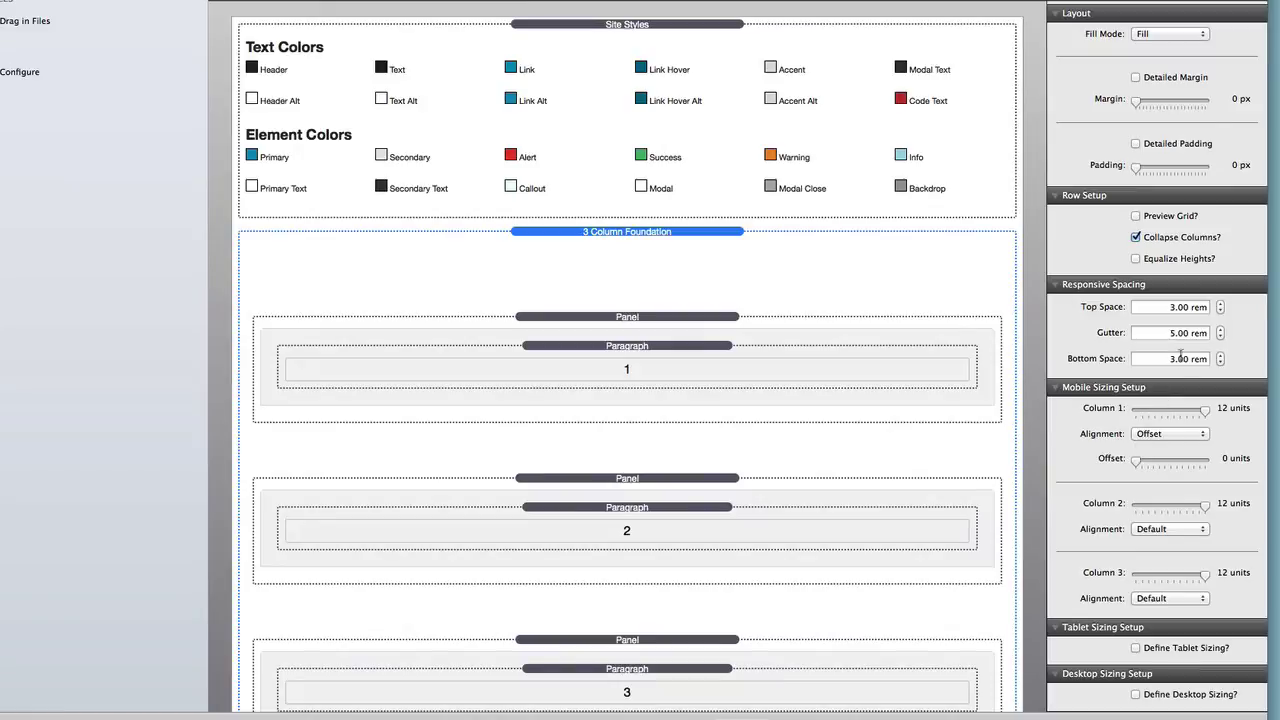
drag(1207, 418, 1170, 416)
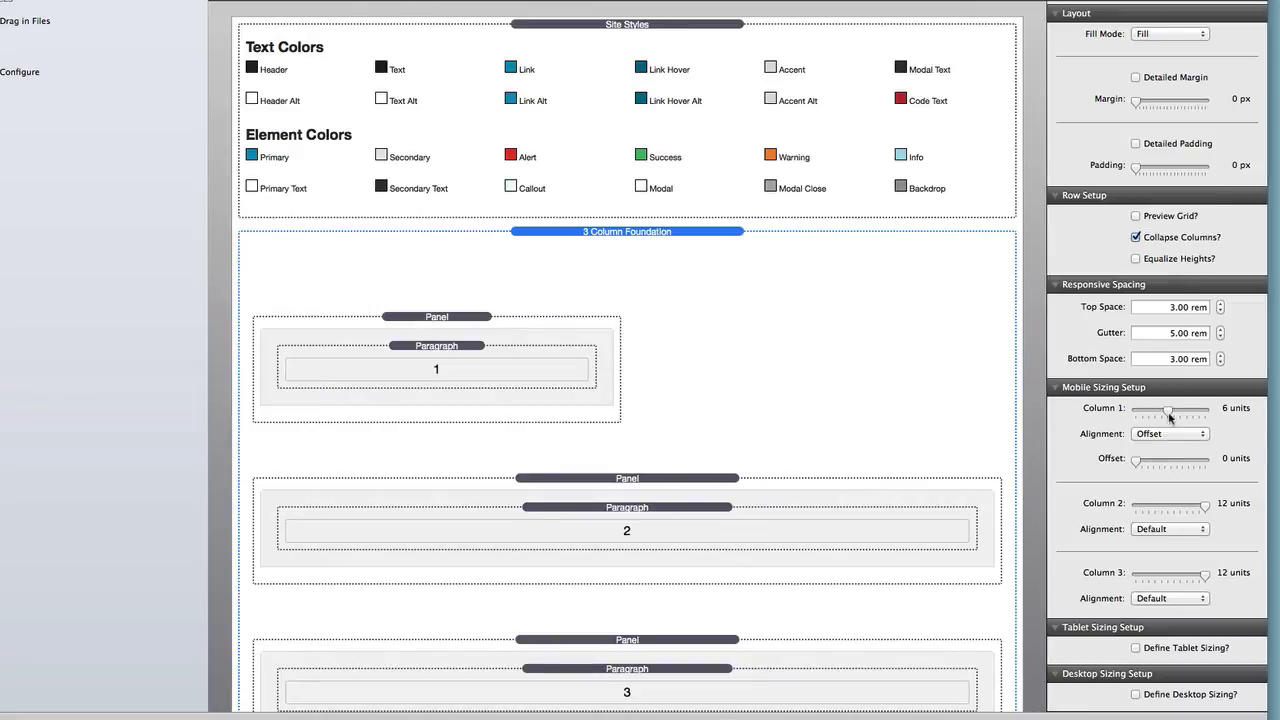
click(1153, 435)
click(1153, 437)
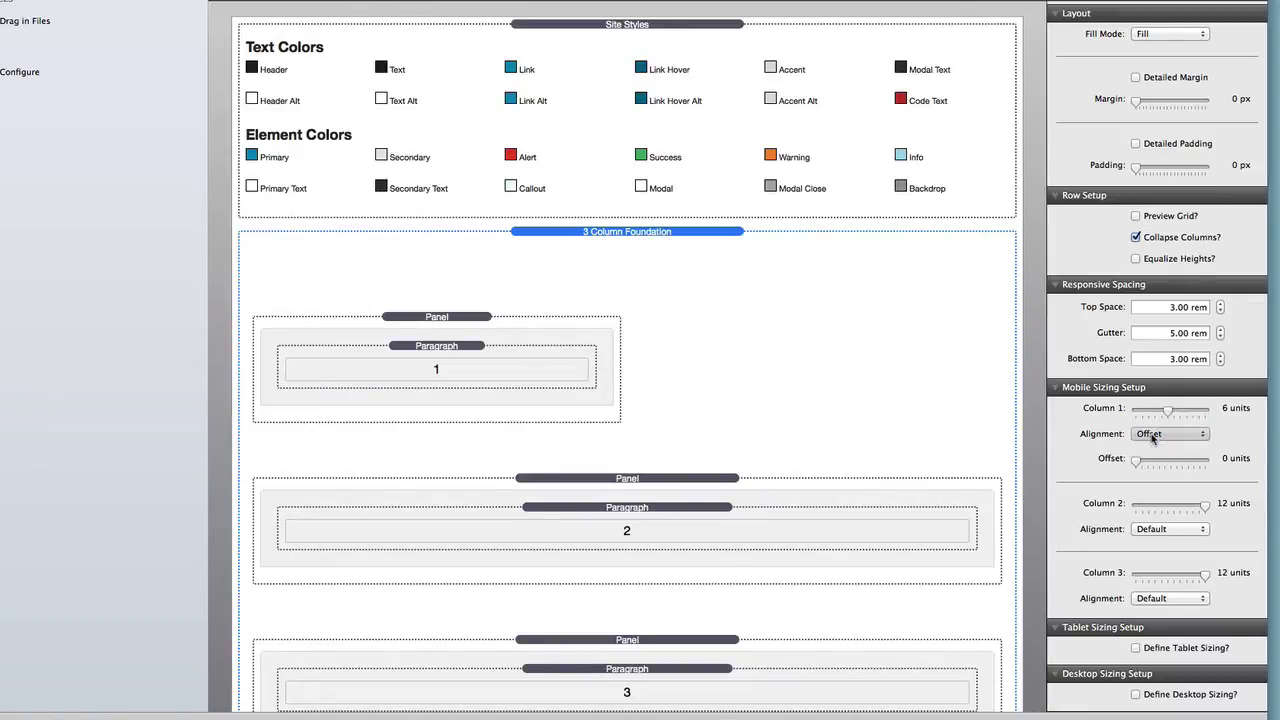
drag(1136, 461, 1151, 465)
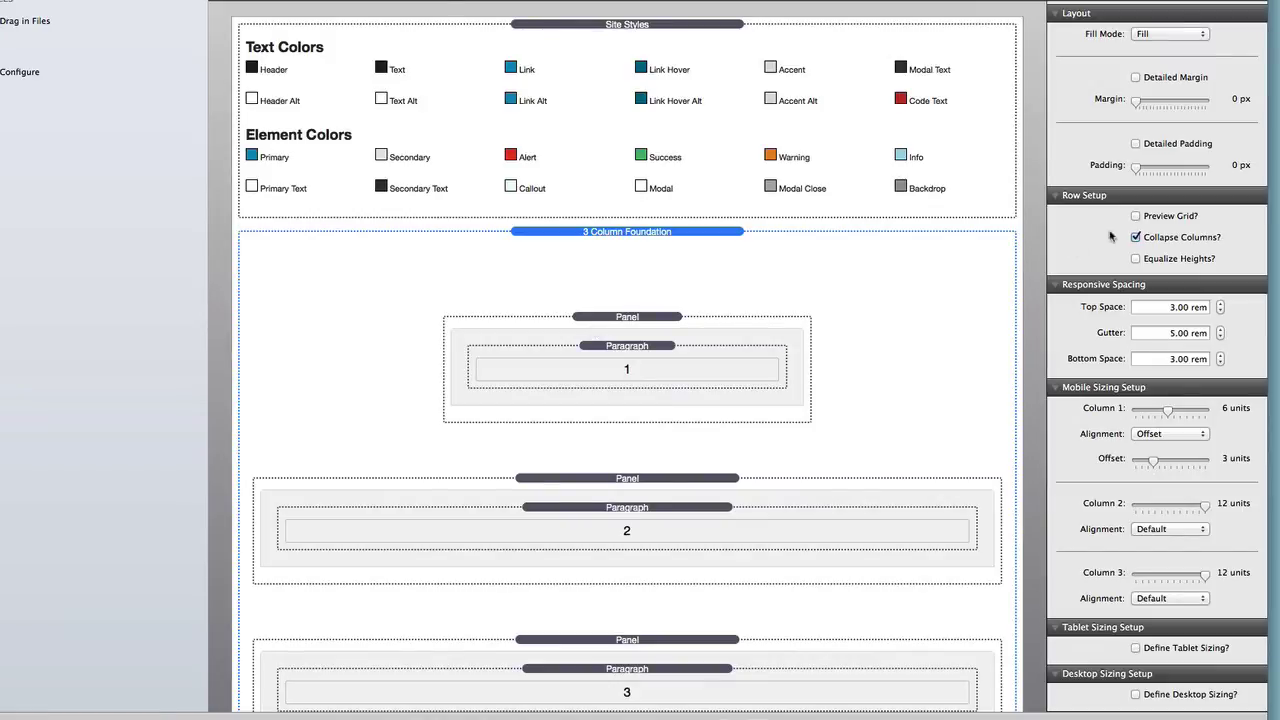
- Turn on the grid preview and give column 2 a mobile width of 6 units with a 3-unit Offset alignment
click(1136, 216)
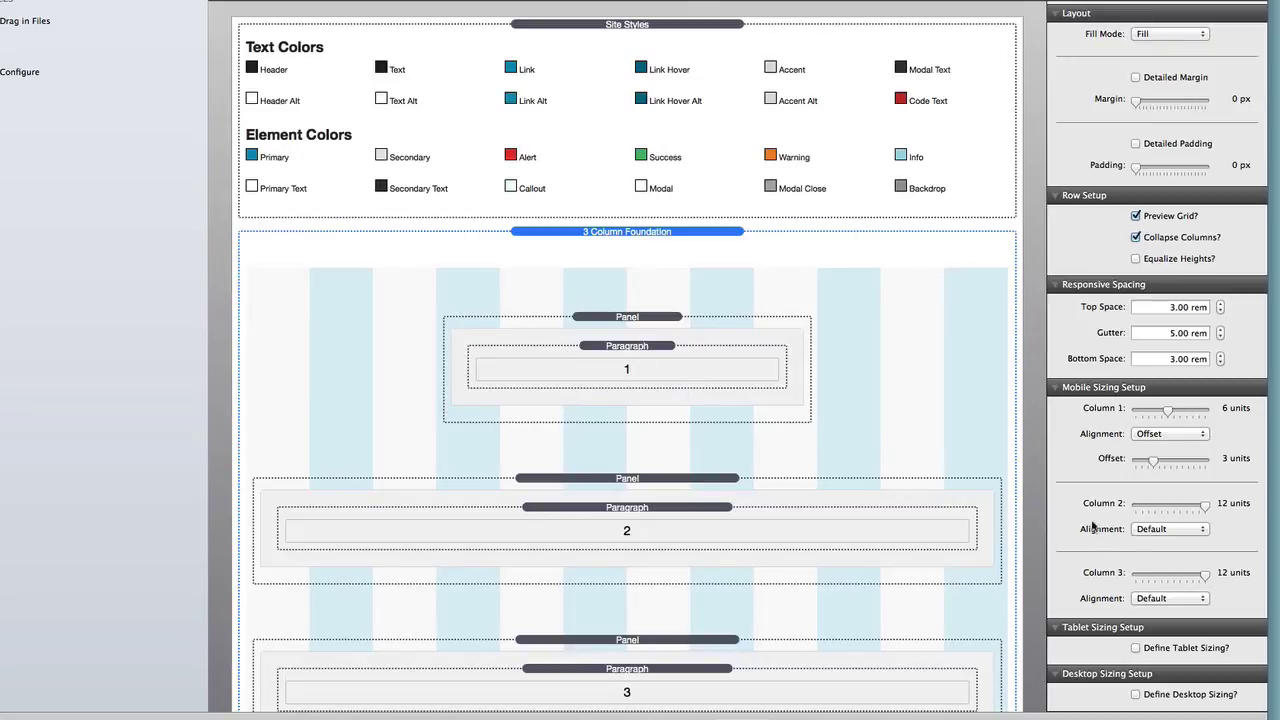
scroll(1192, 515, down, 1)
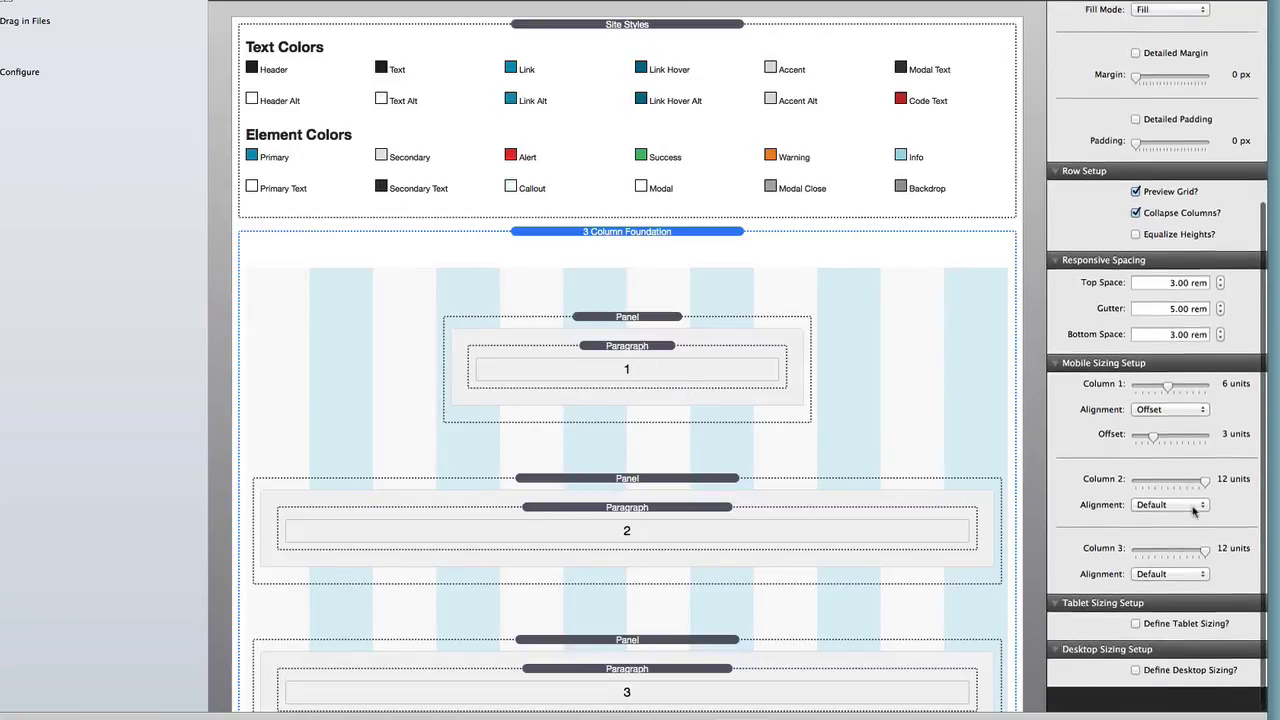
drag(1204, 502, 1168, 505)
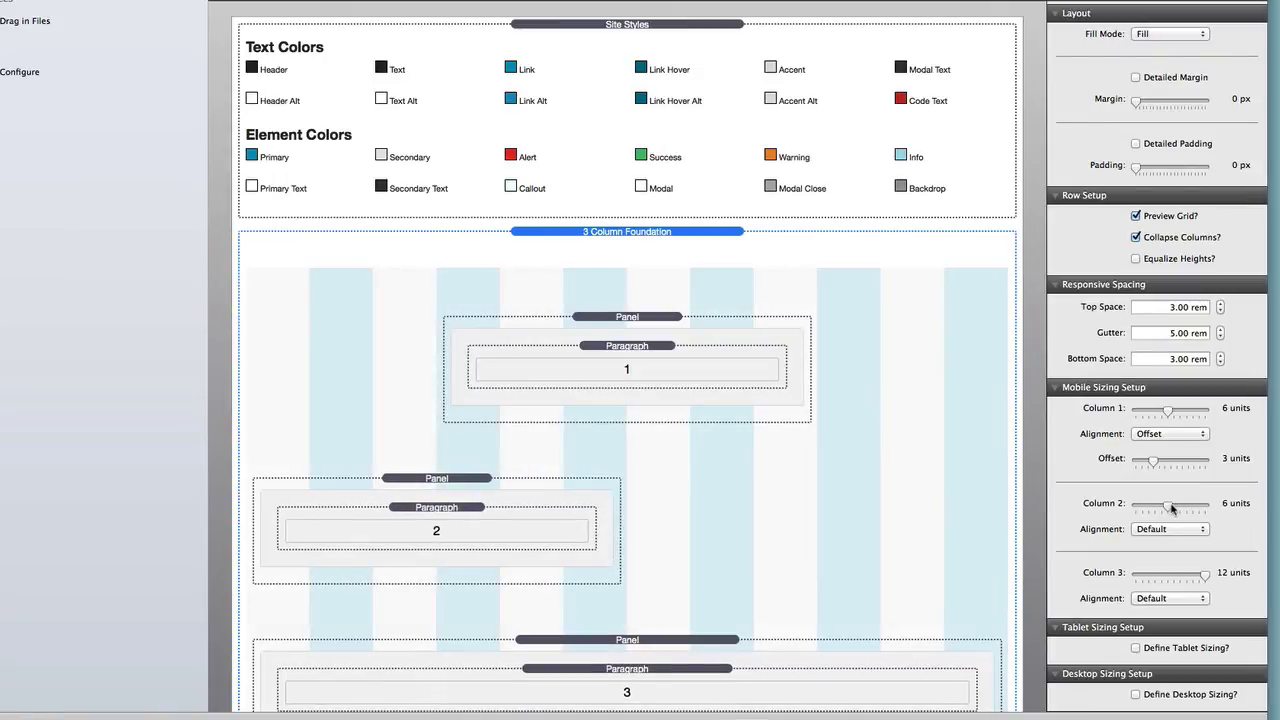
click(1168, 528)
click(1149, 541)
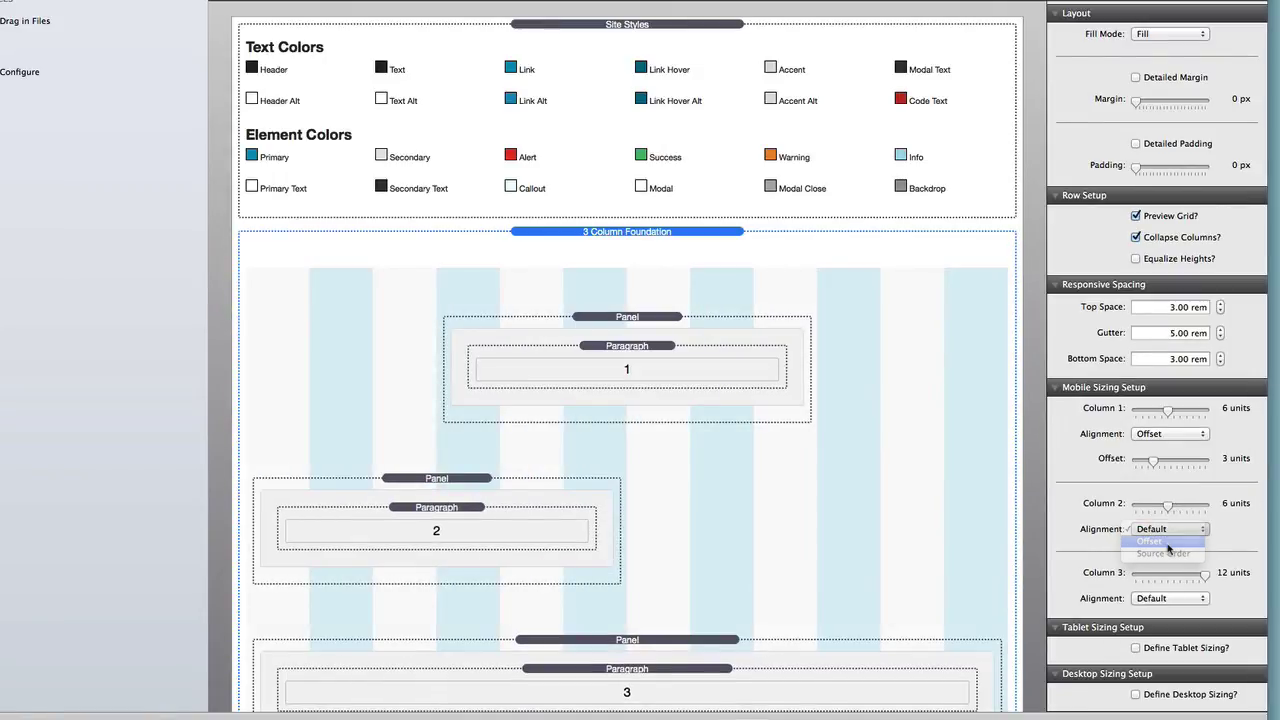
drag(1137, 556, 1155, 559)
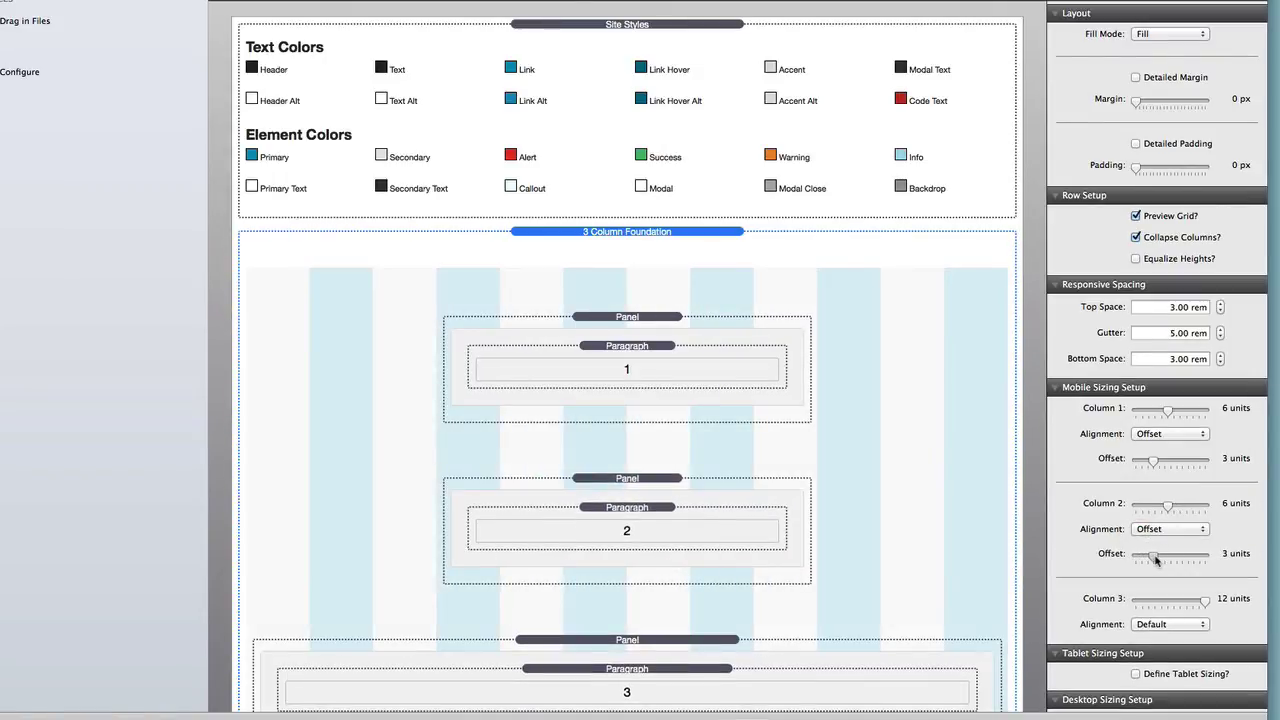
- Enable the tablet sizing definition again with the mobile offsets in place
scroll(1021, 481, down, 3)
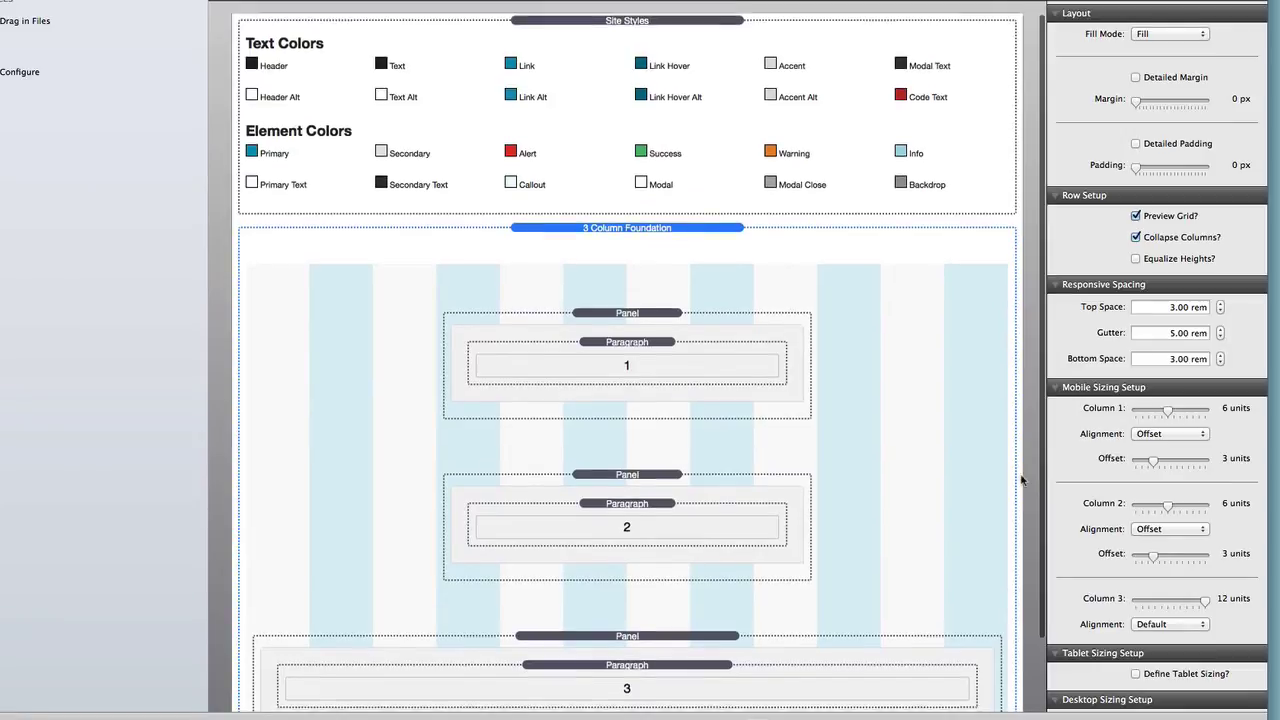
scroll(1180, 516, down, 2)
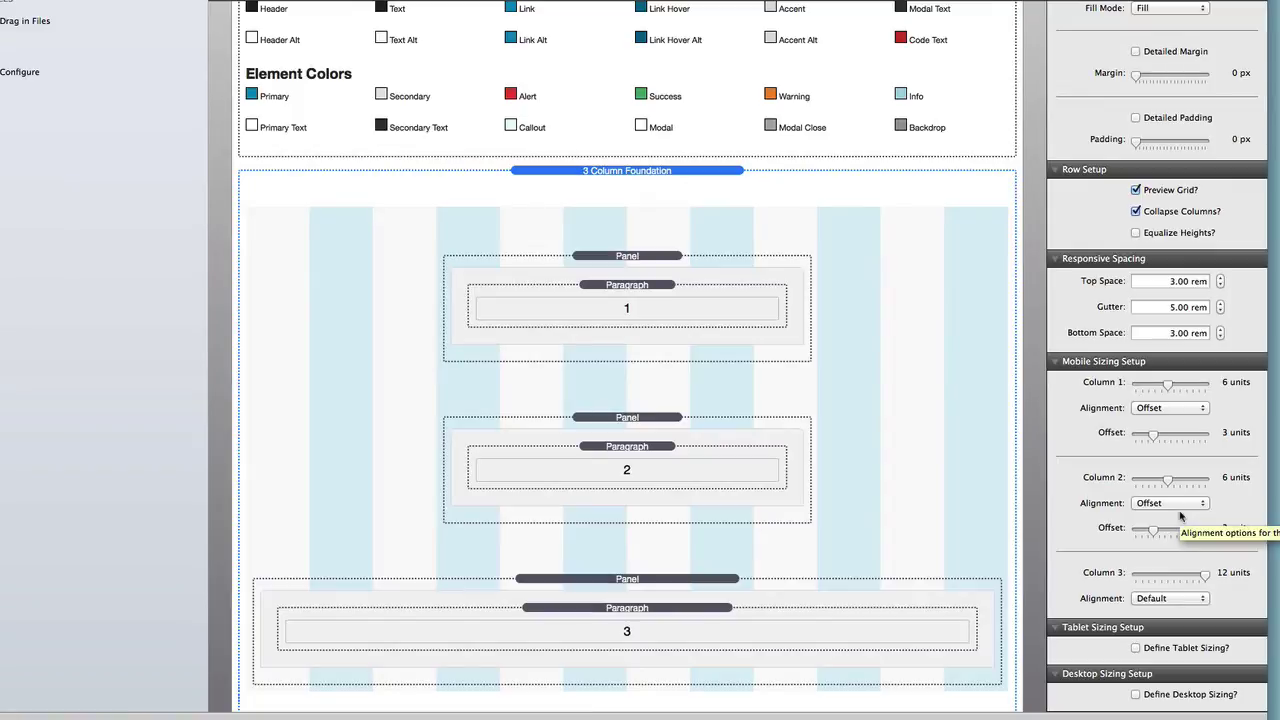
click(1134, 648)
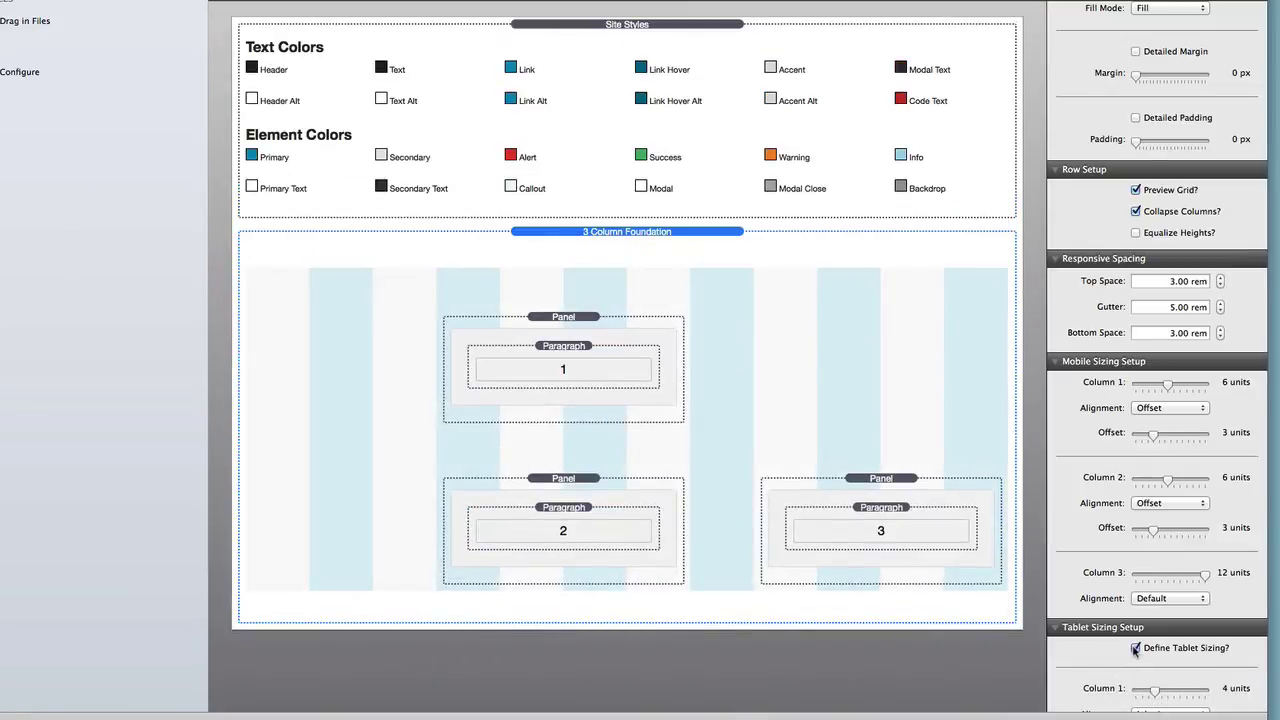
scroll(1120, 643, down, 5)
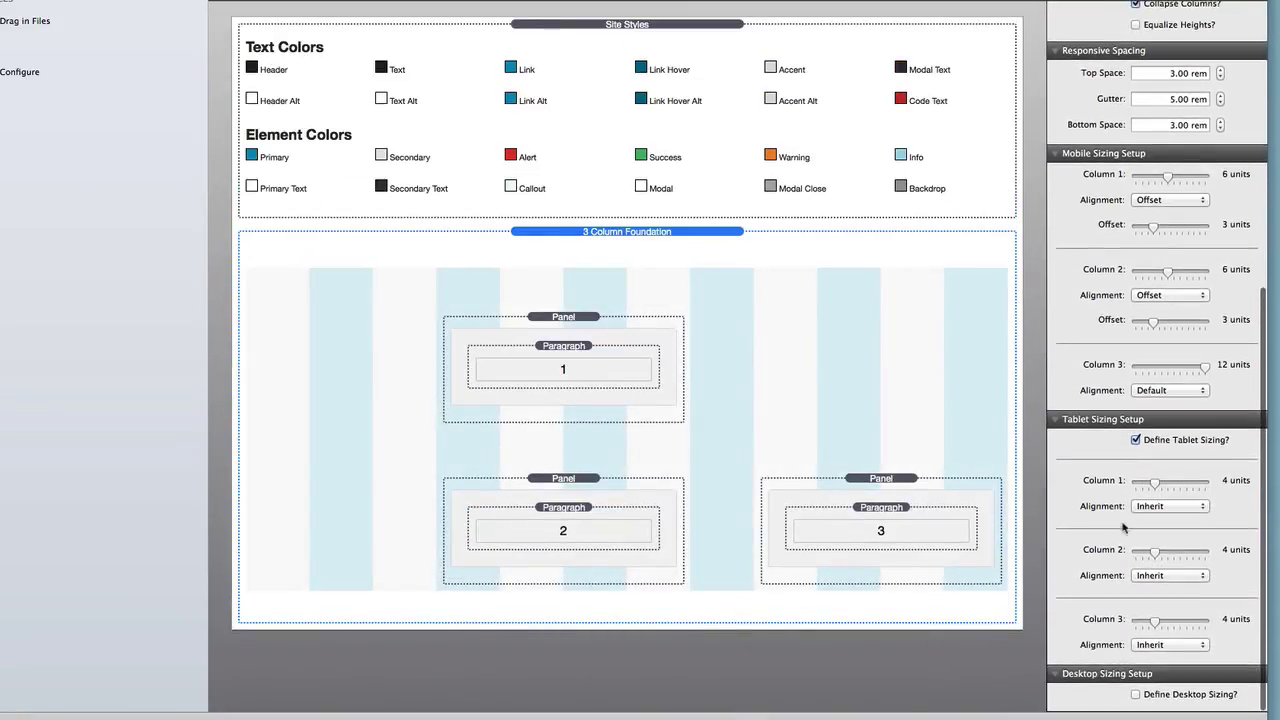
- Set the tablet alignment of column 1 to Offset, keeping the offset at 0 units to override the mobile offset
click(1158, 507)
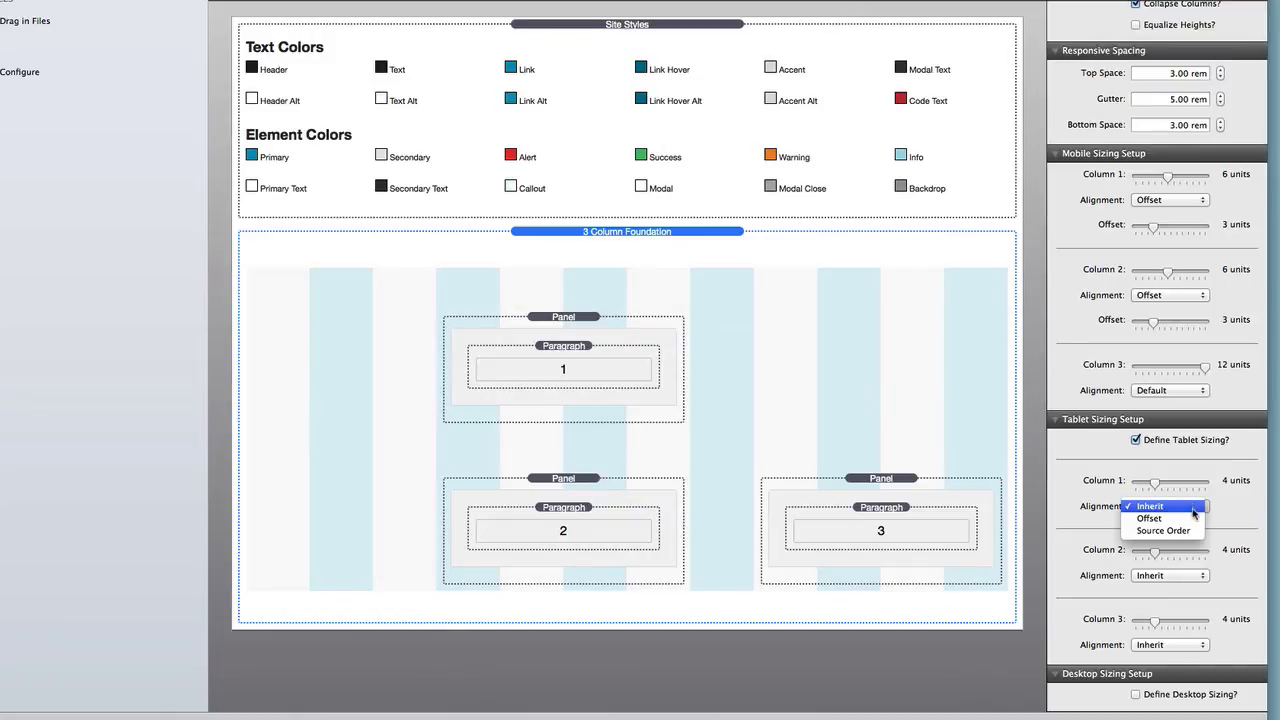
click(1193, 517)
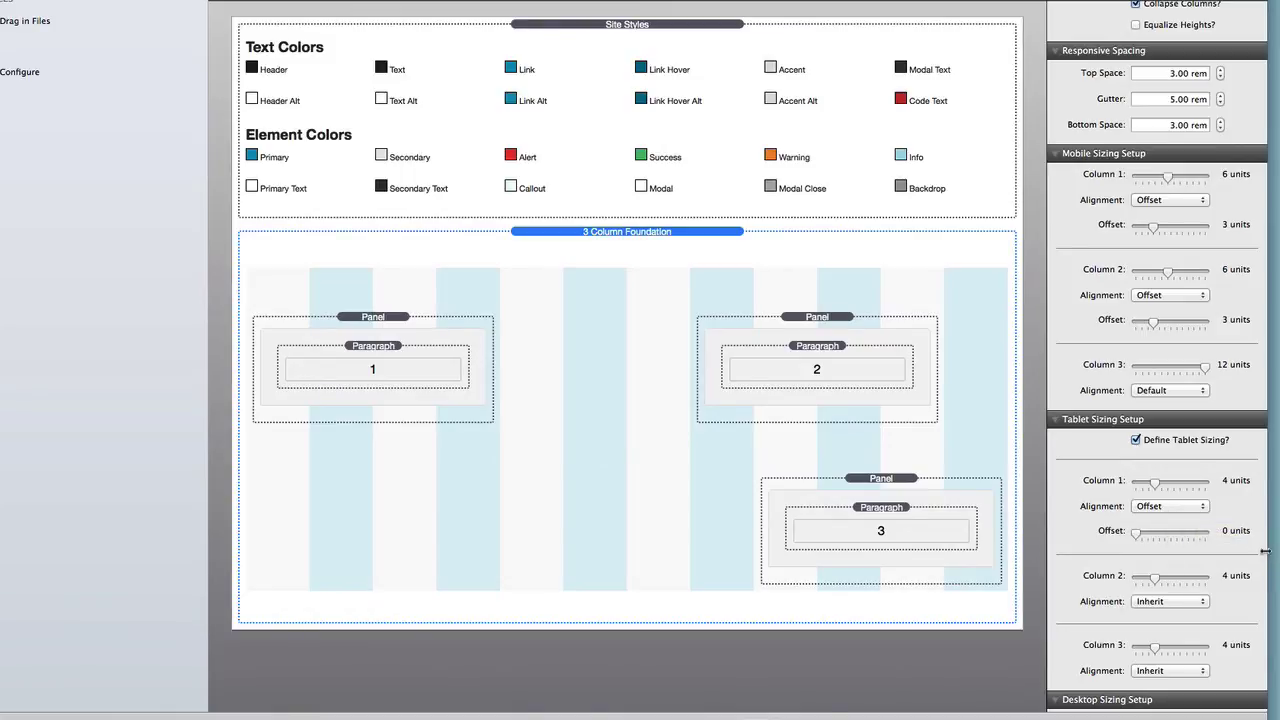
click(1180, 508)
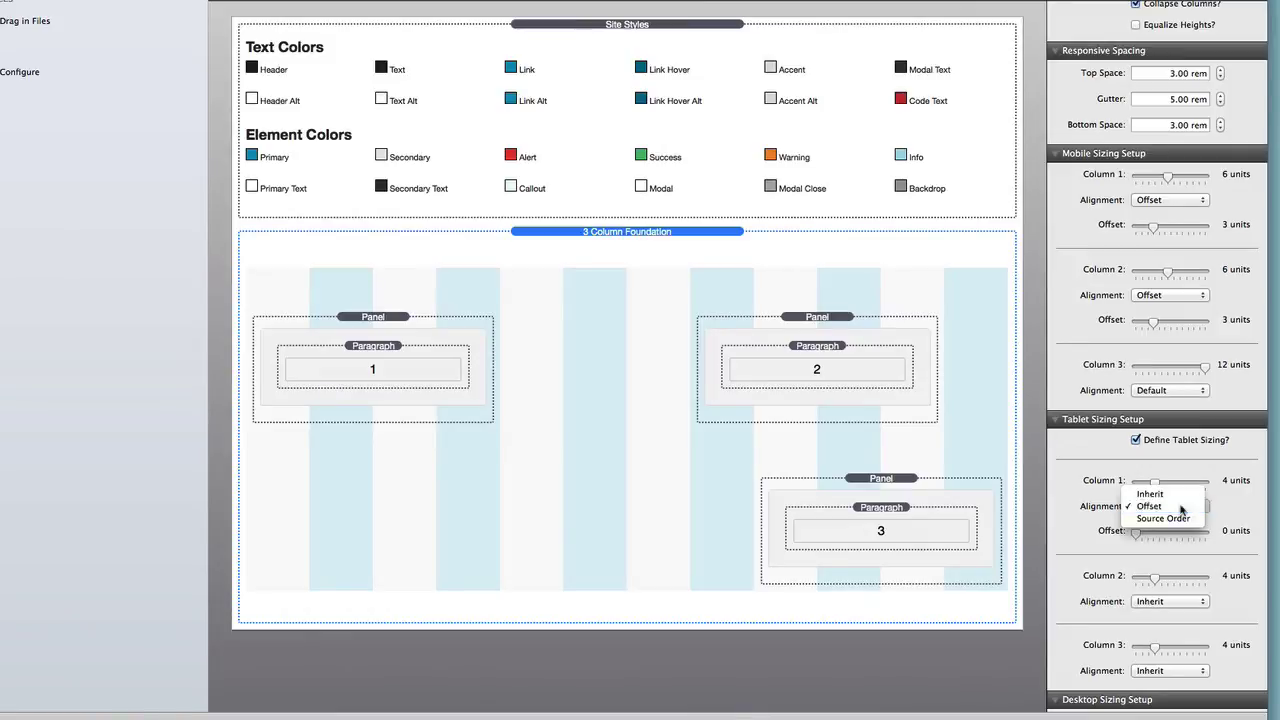
click(1180, 506)
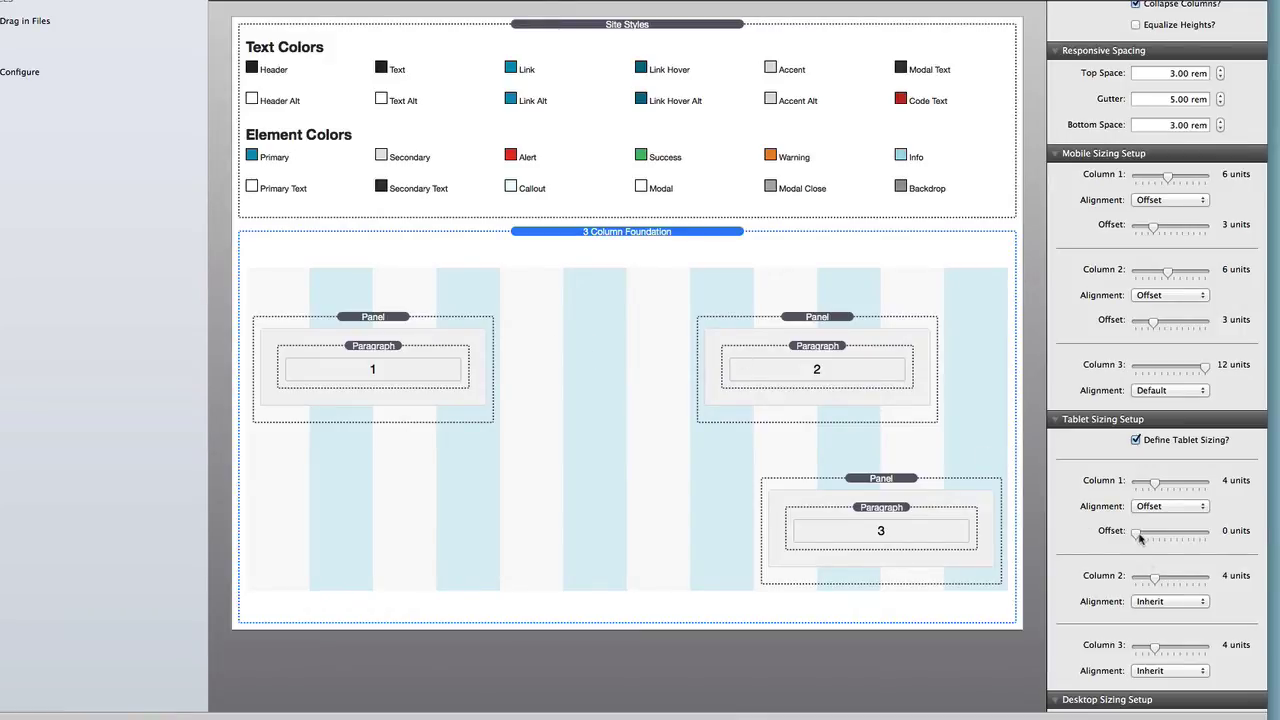
scroll(1134, 550, down, 2)
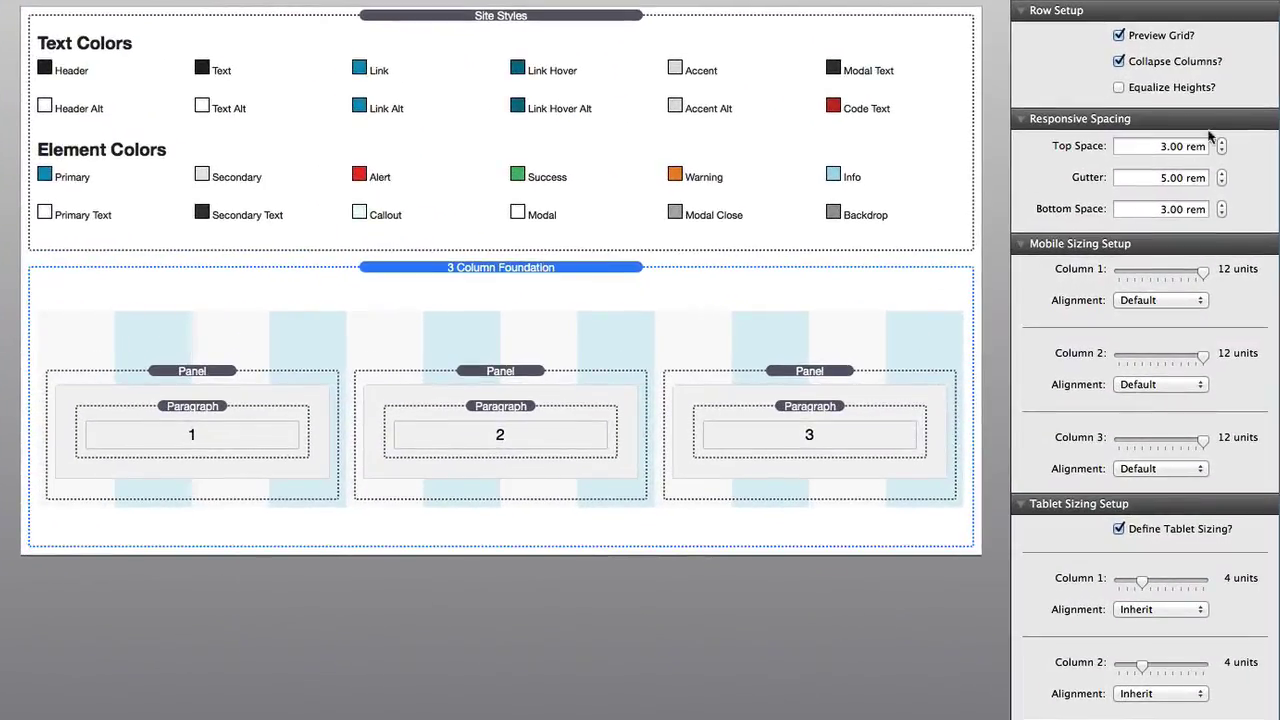
- Turn on Equalize Heights for the 3 Column Foundation row and for the panels in its columns
click(1119, 88)
click(224, 373)
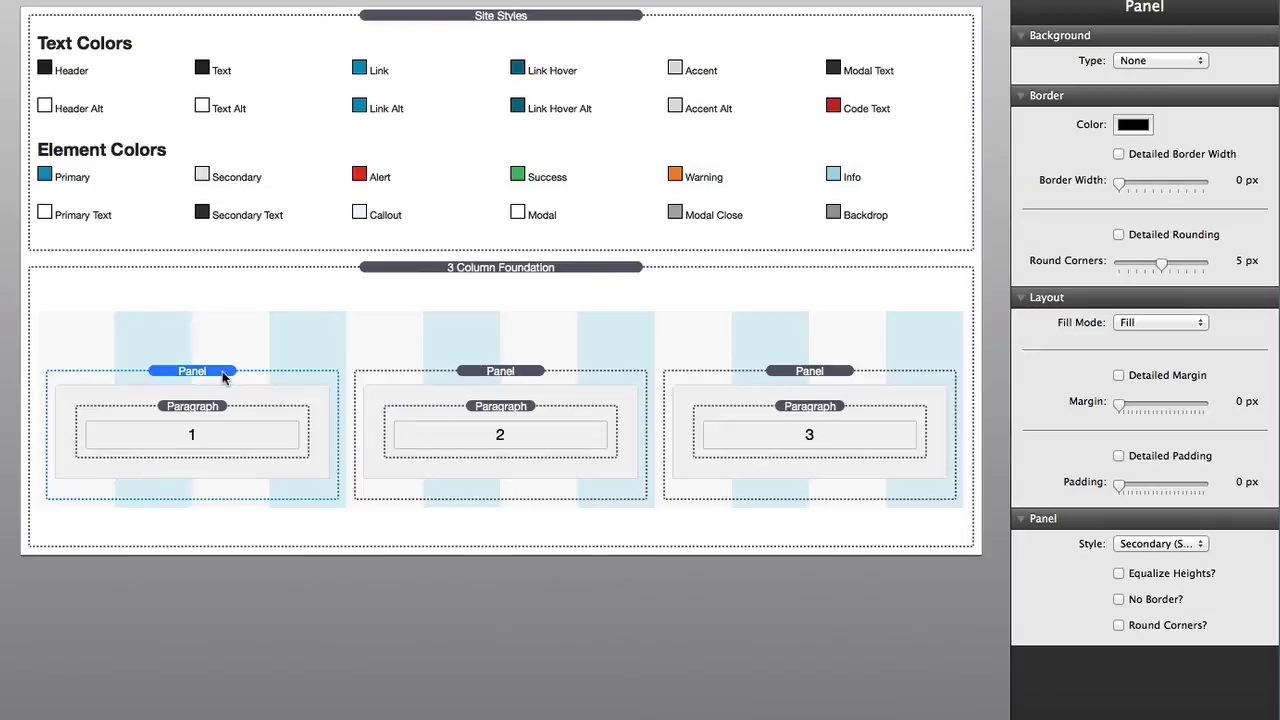
click(1119, 574)
click(528, 373)
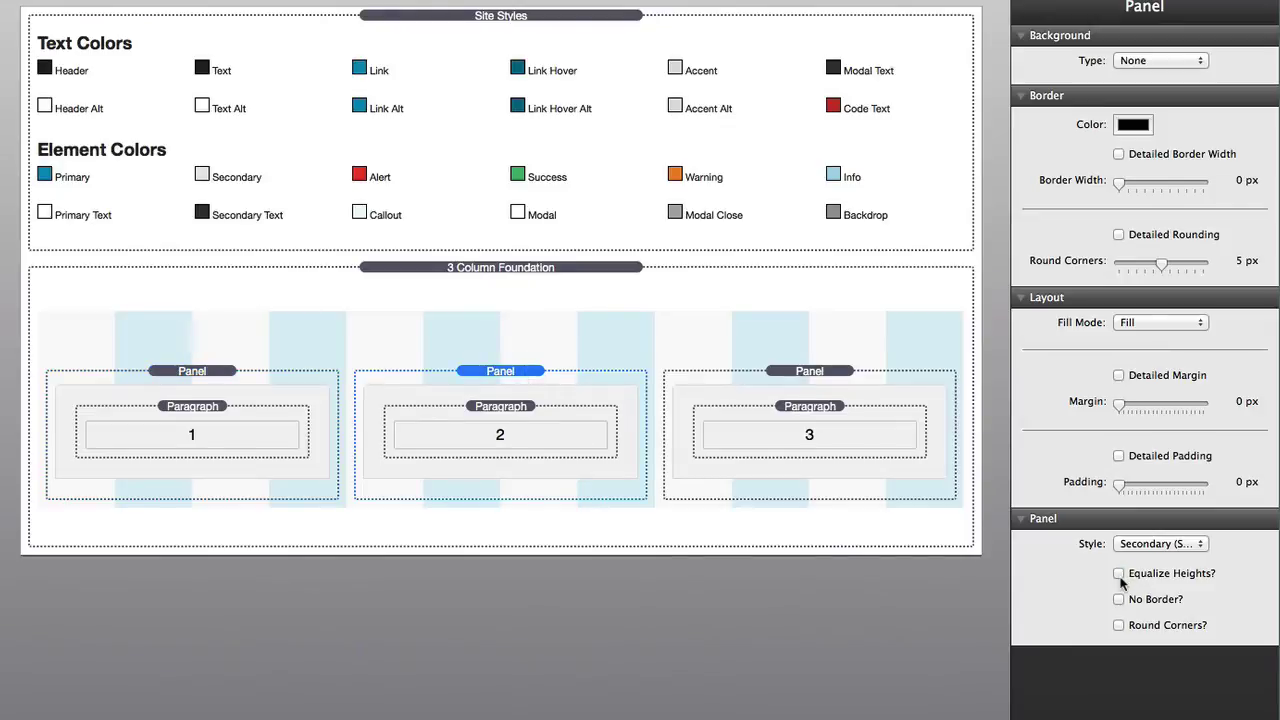
click(836, 372)
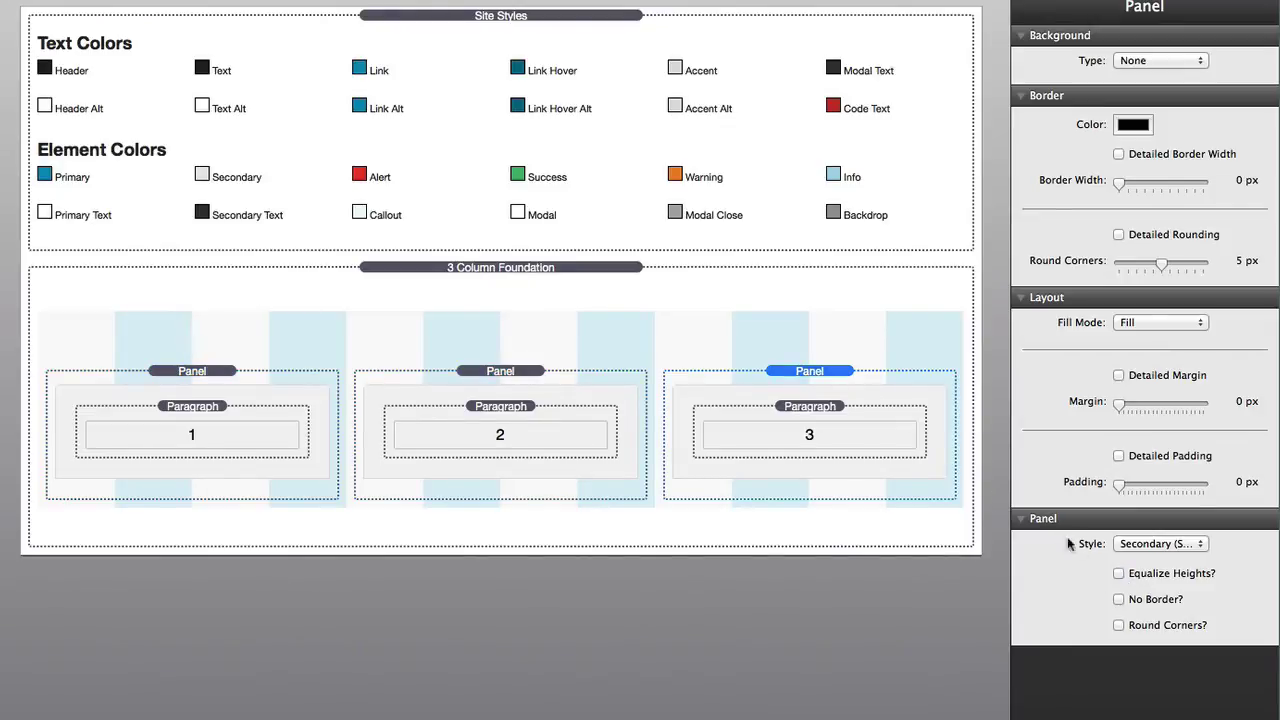
click(1120, 573)
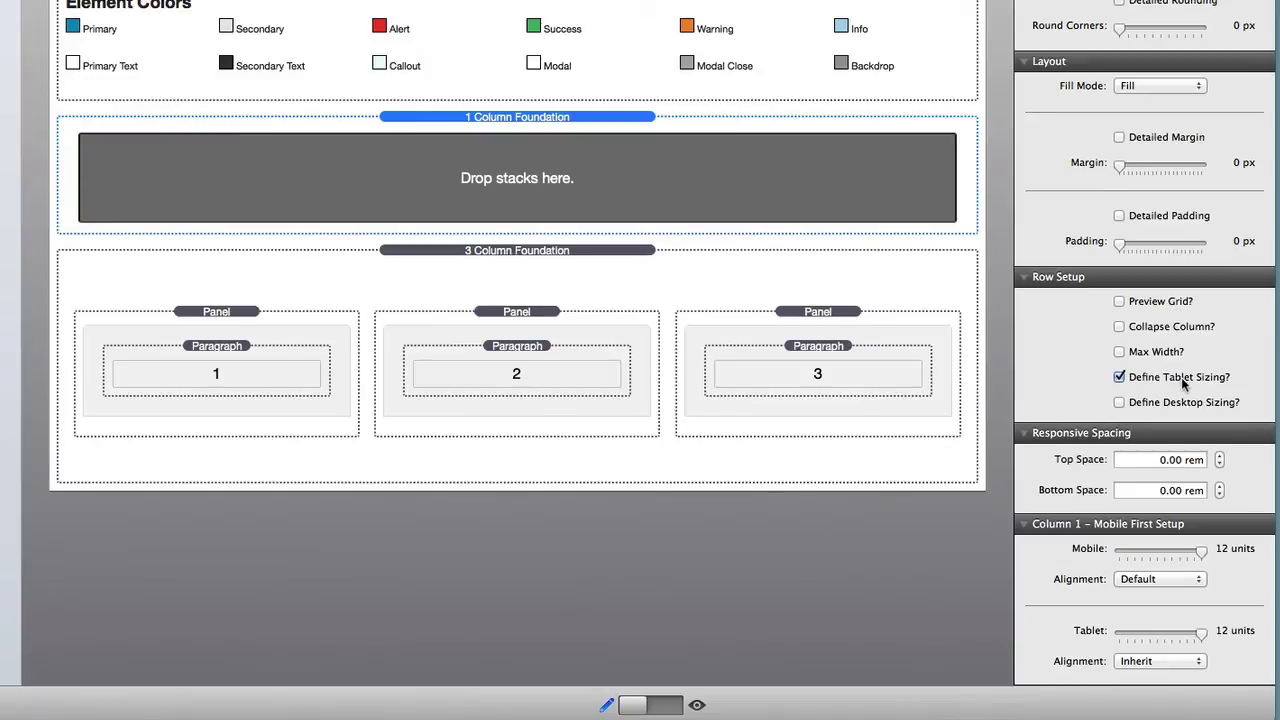
- Enable the desktop sizing definition for the 1 Column Foundation row
scroll(1138, 408, down, 2)
click(1119, 403)
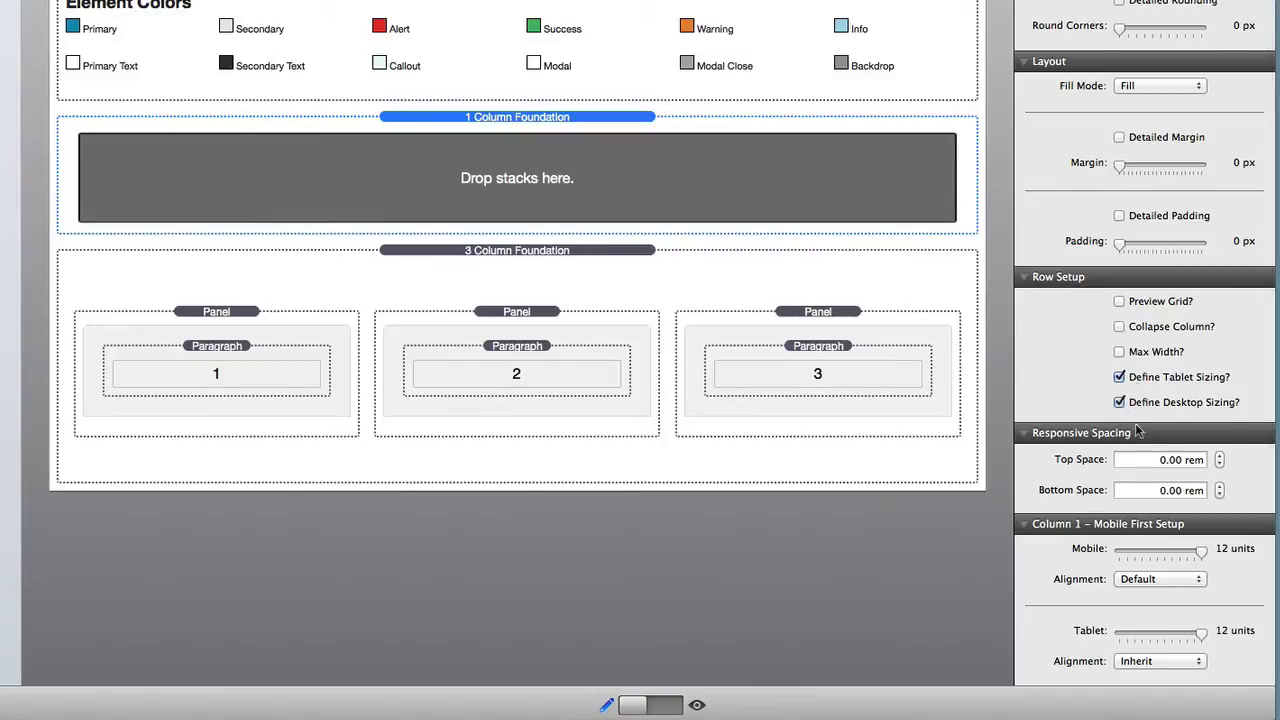
- Try the Max Width option on the 1 Column Foundation row and turn it back off
scroll(1138, 432, down, 3)
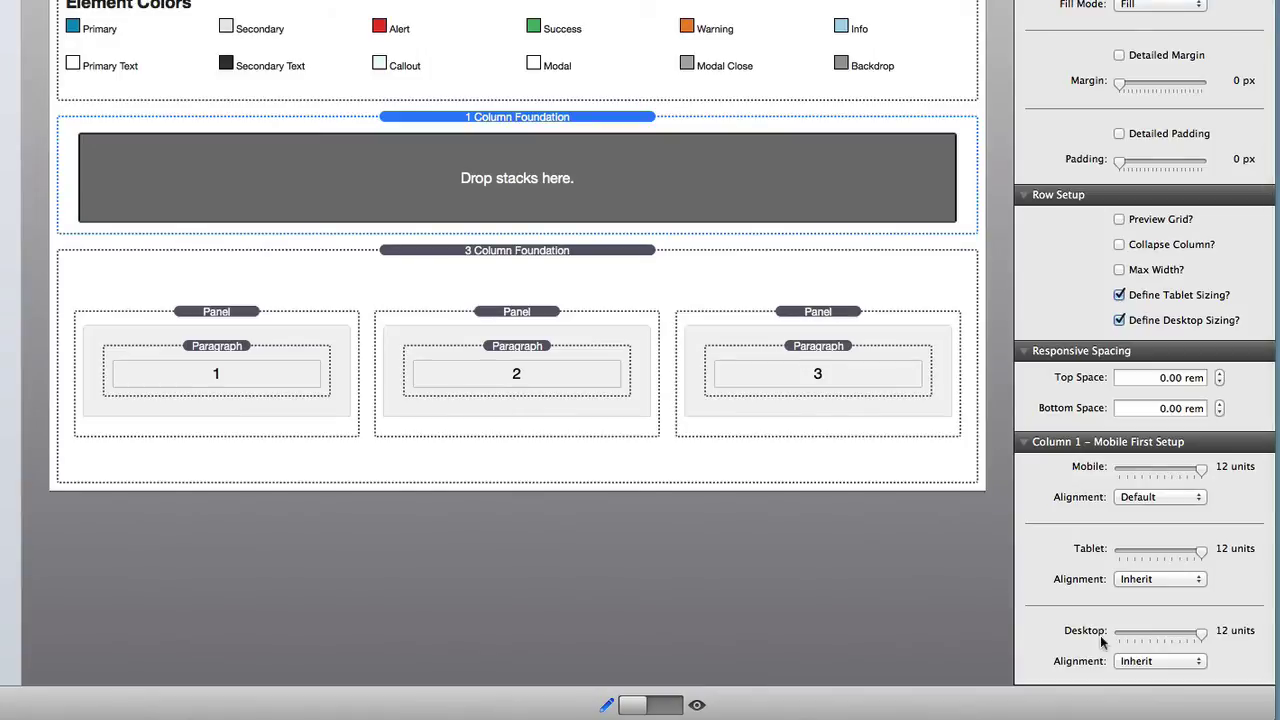
click(1156, 272)
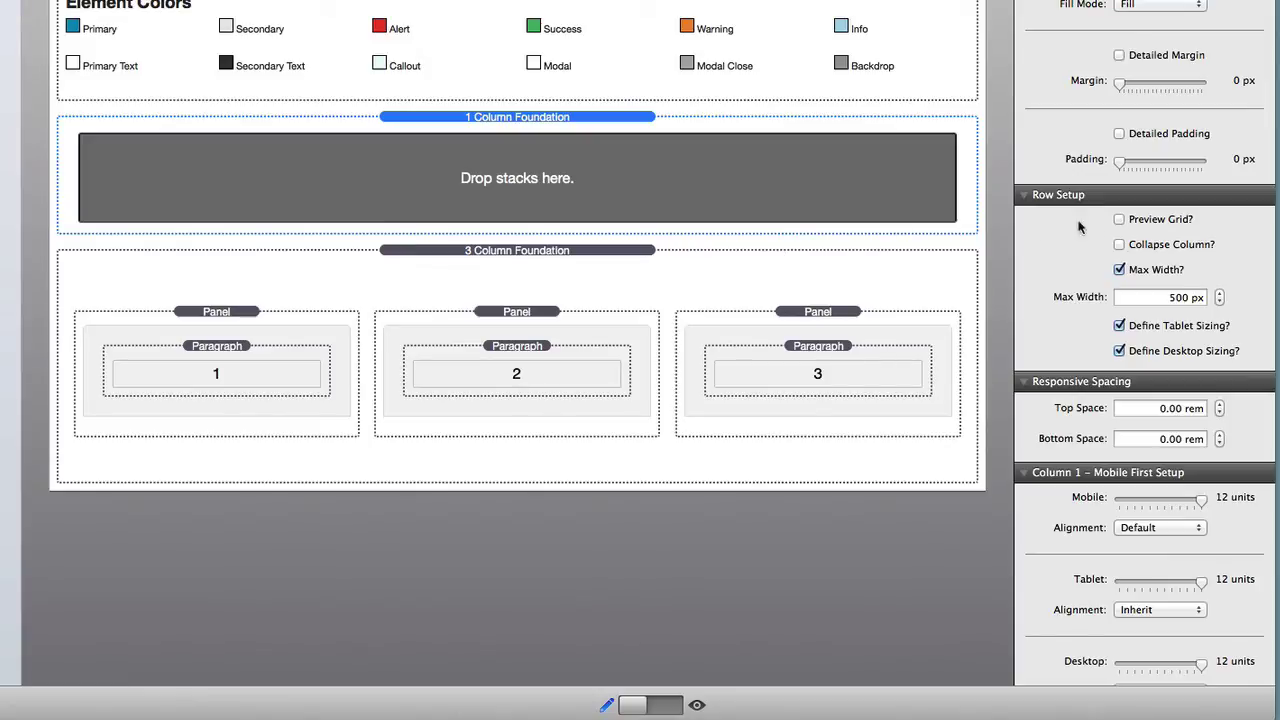
click(1119, 270)
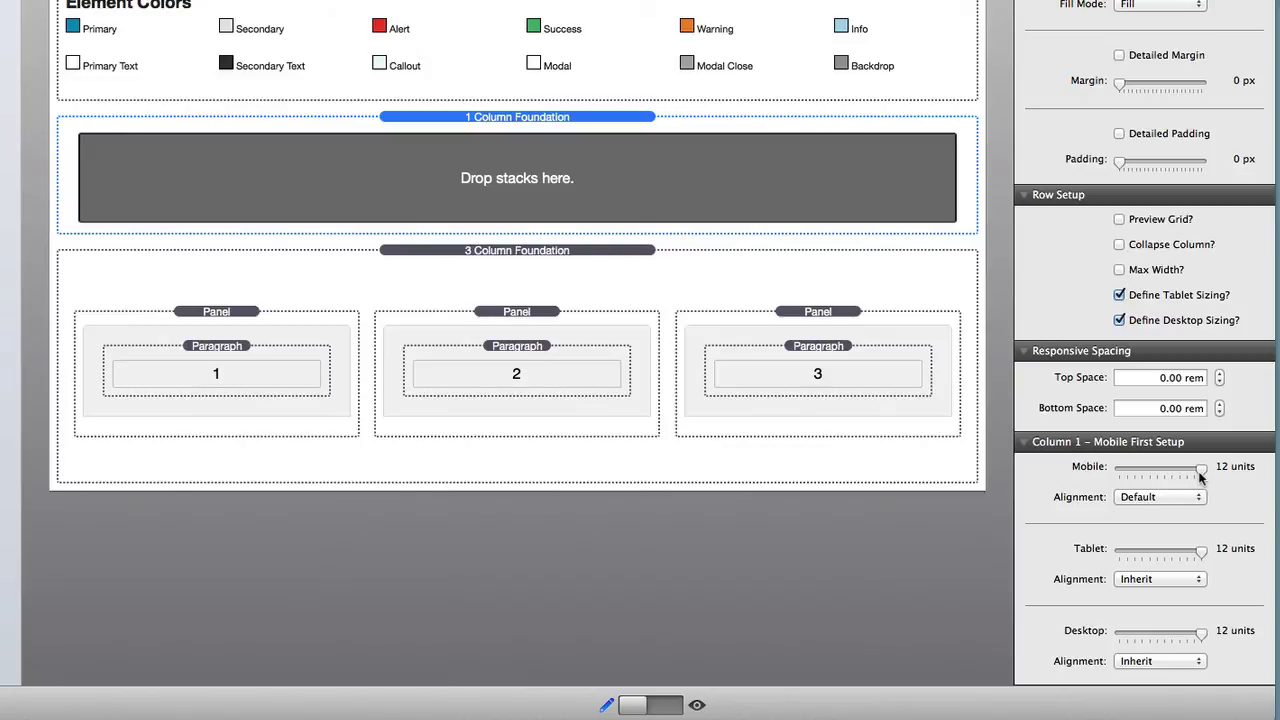
- Try narrower mobile and tablet widths for column 1, restore both to 12 units, and look at the mobile alignment options
drag(1201, 474, 1166, 474)
drag(1201, 553, 1157, 555)
mouse_move(1201, 635)
mouse_down()
mouse_move(1135, 635)
mouse_move(1209, 645)
mouse_up()
drag(1157, 553, 1210, 557)
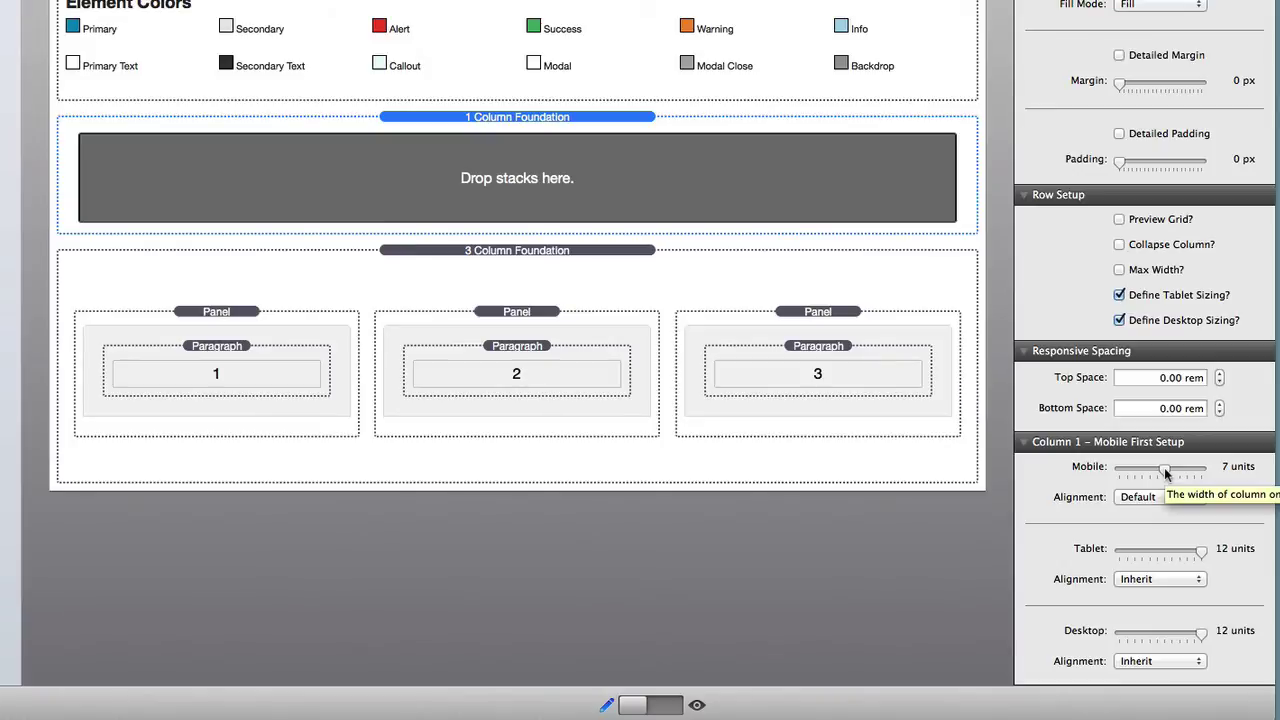
drag(1166, 474, 1219, 471)
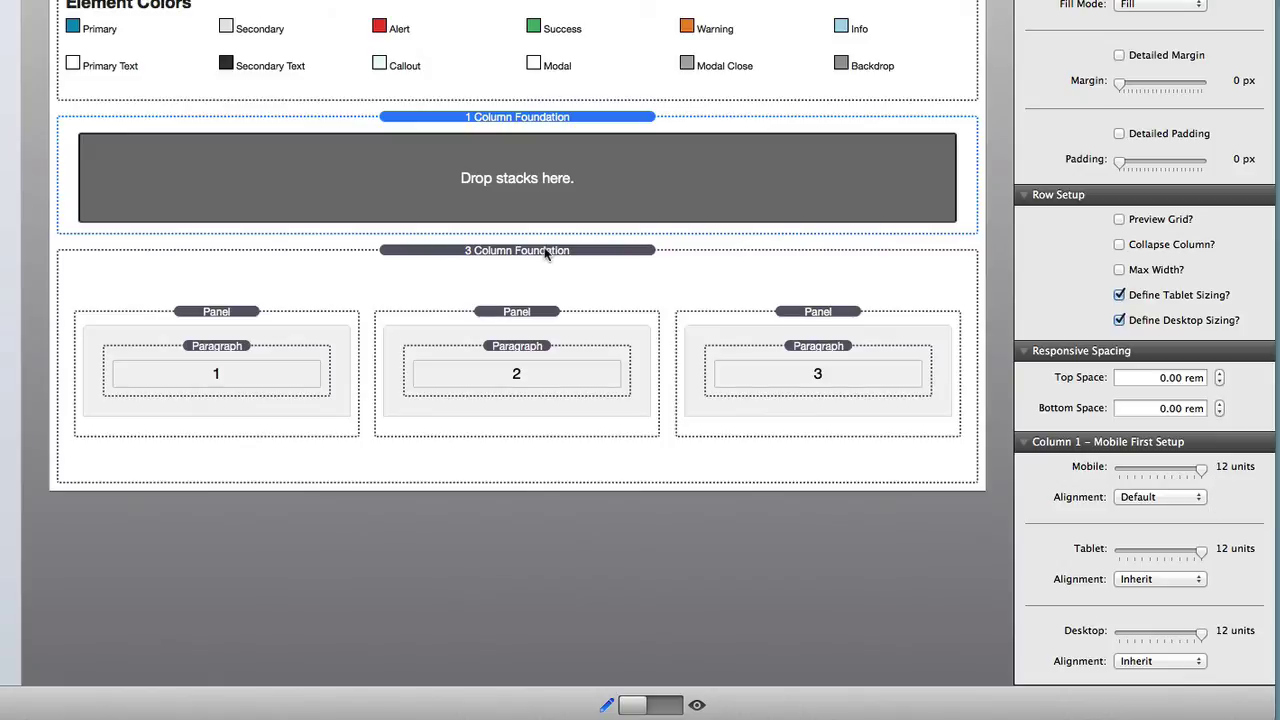
click(1142, 503)
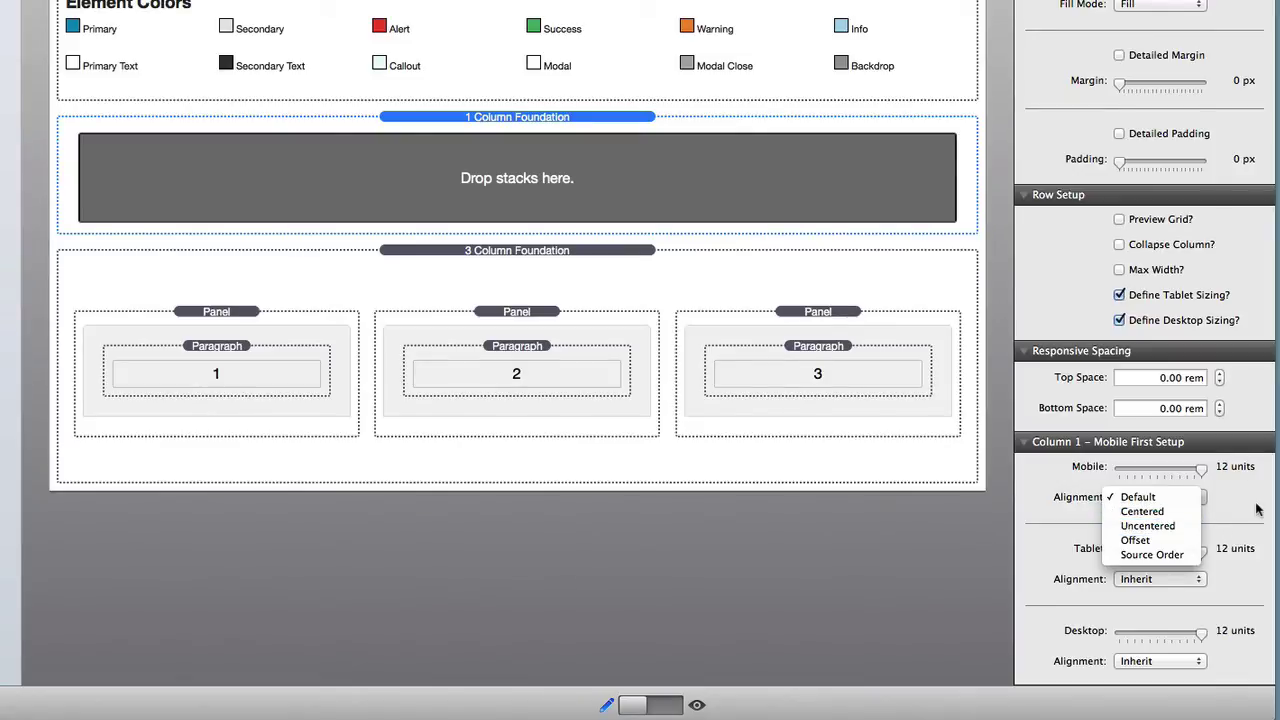
- Nest the 3 Column Foundation row inside the empty 1 Column Foundation row
click(552, 251)
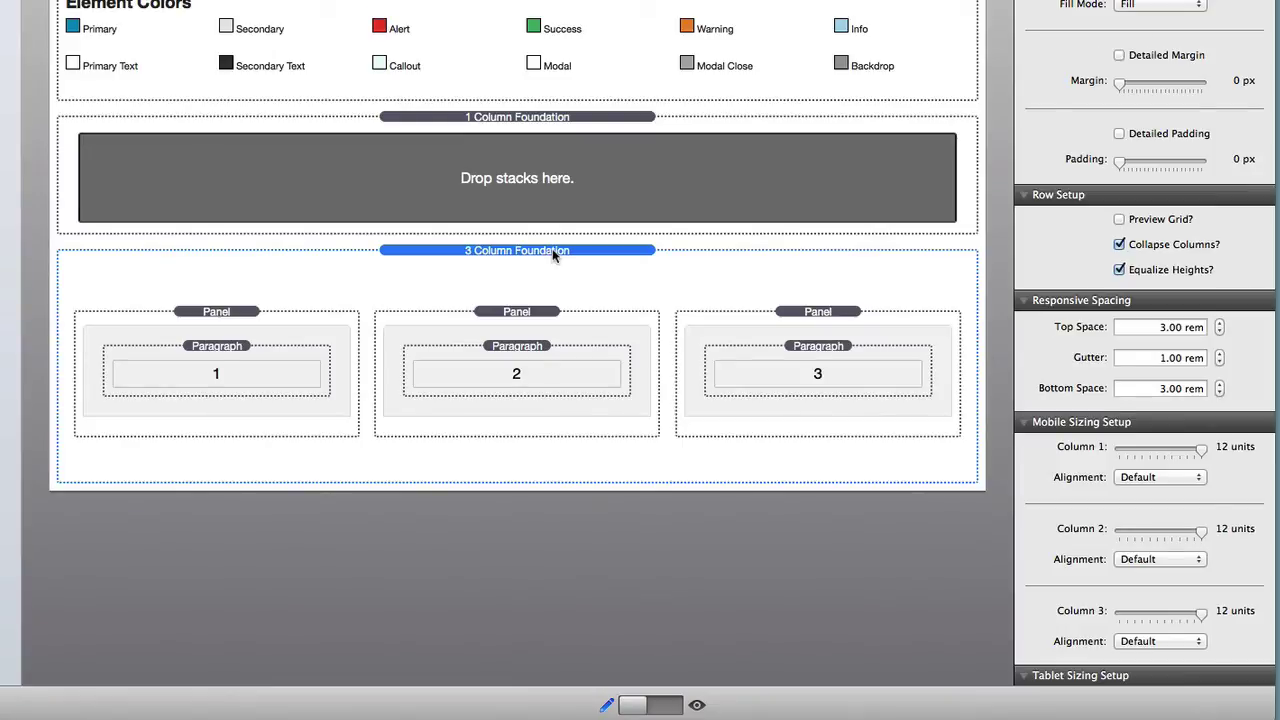
drag(552, 250, 557, 186)
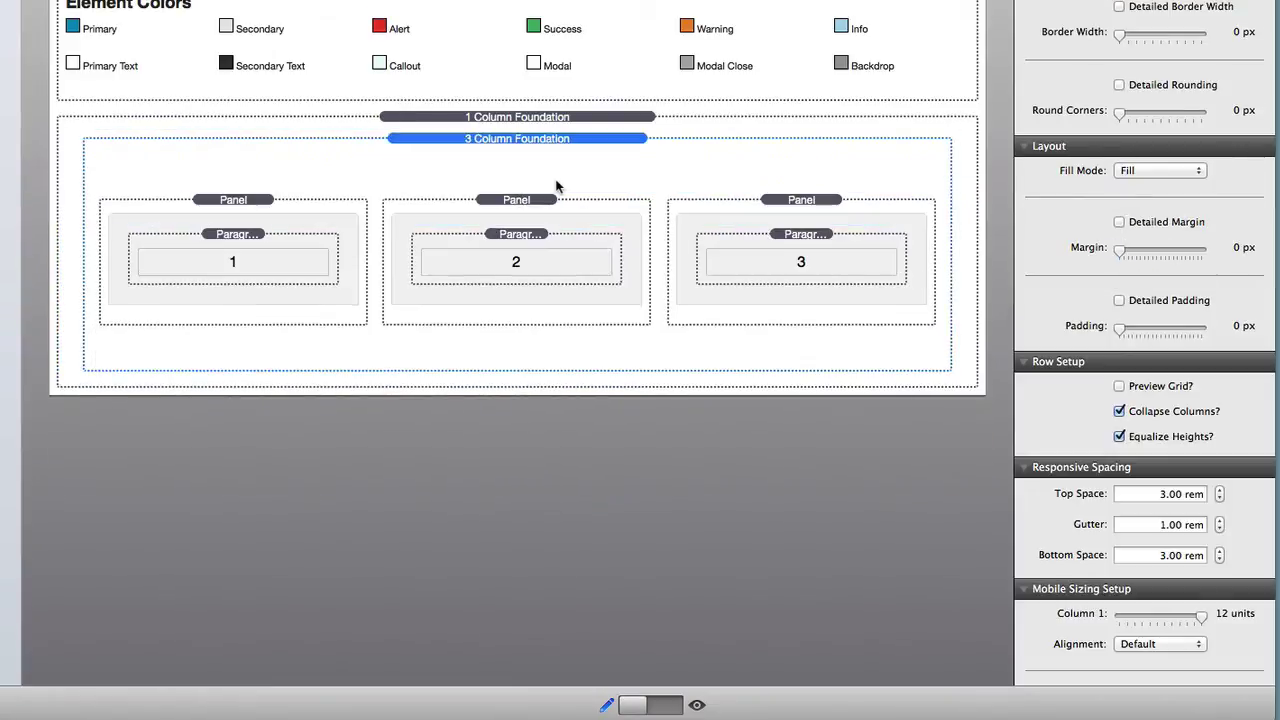
- Turn off the desktop and tablet sizing definitions for the outer 1 Column Foundation row
click(558, 116)
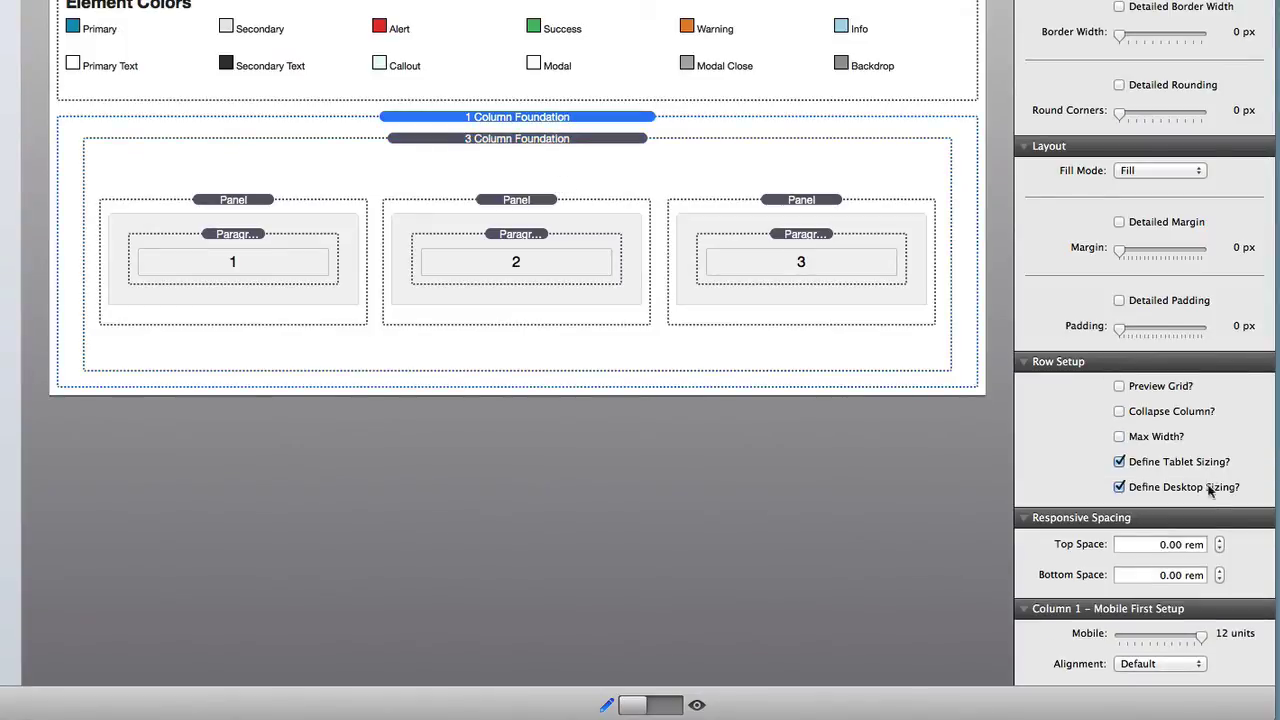
scroll(1205, 438, down, 5)
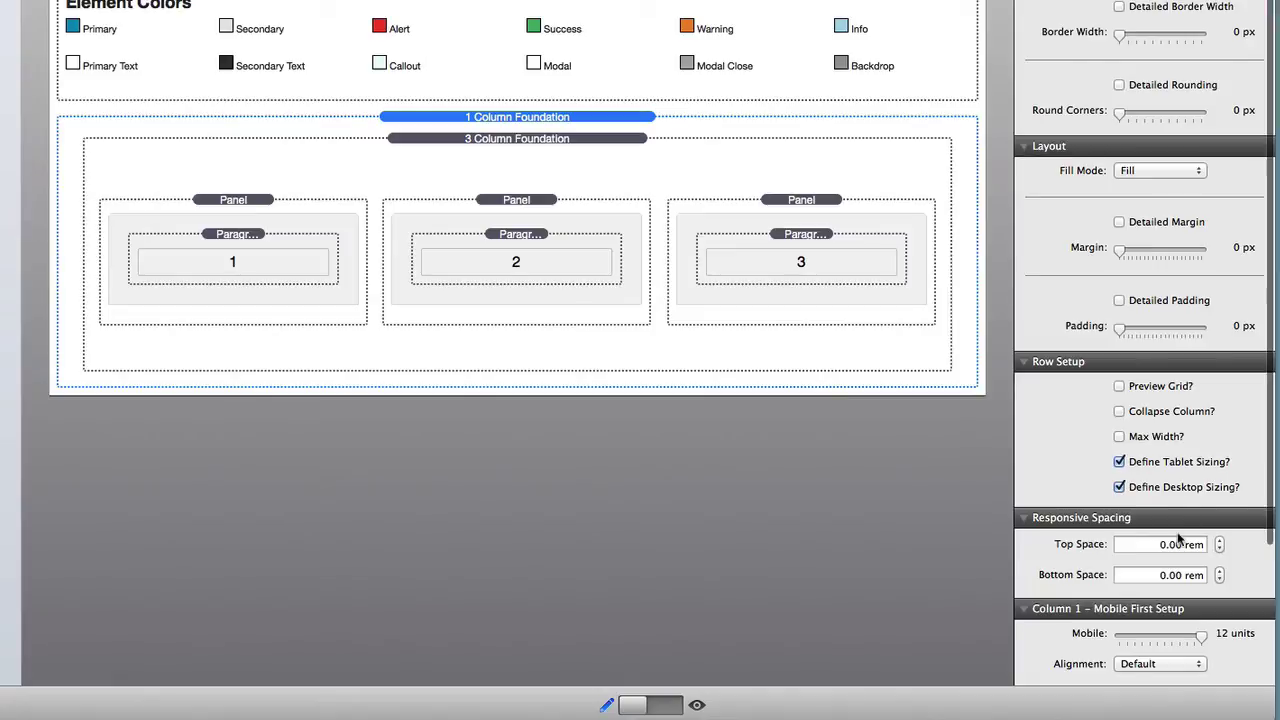
scroll(1178, 538, up, 1)
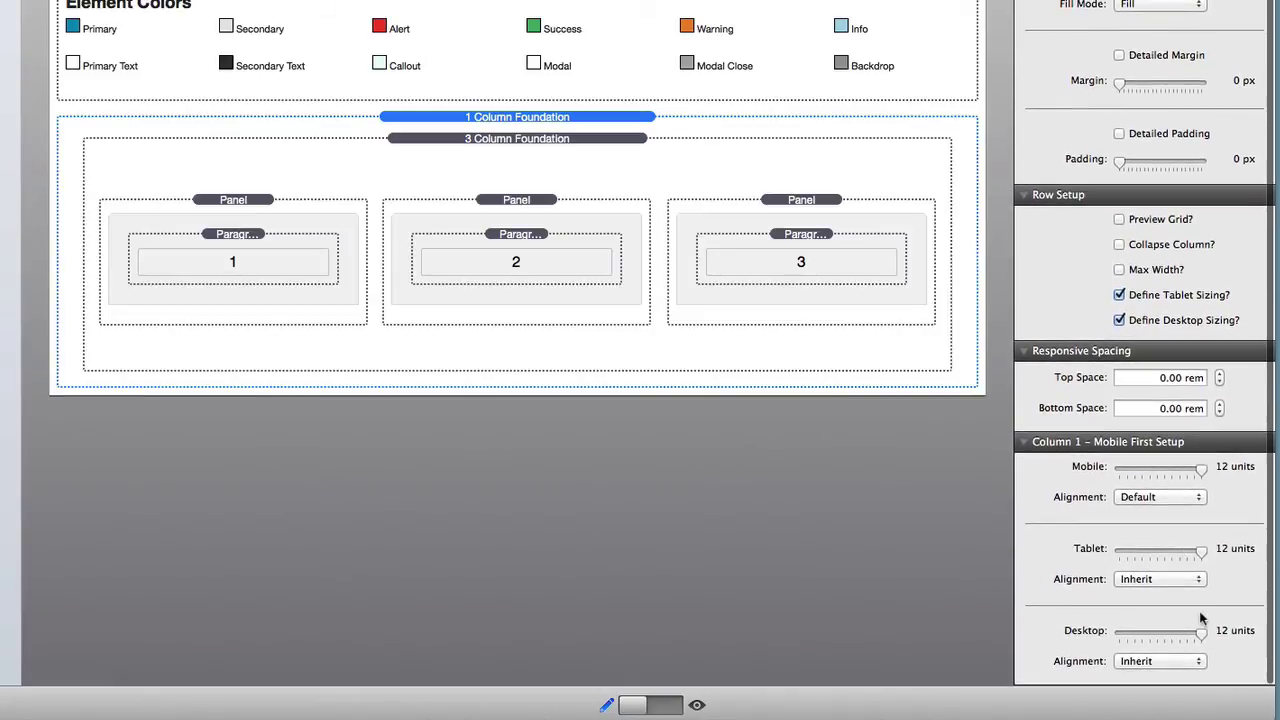
click(1120, 320)
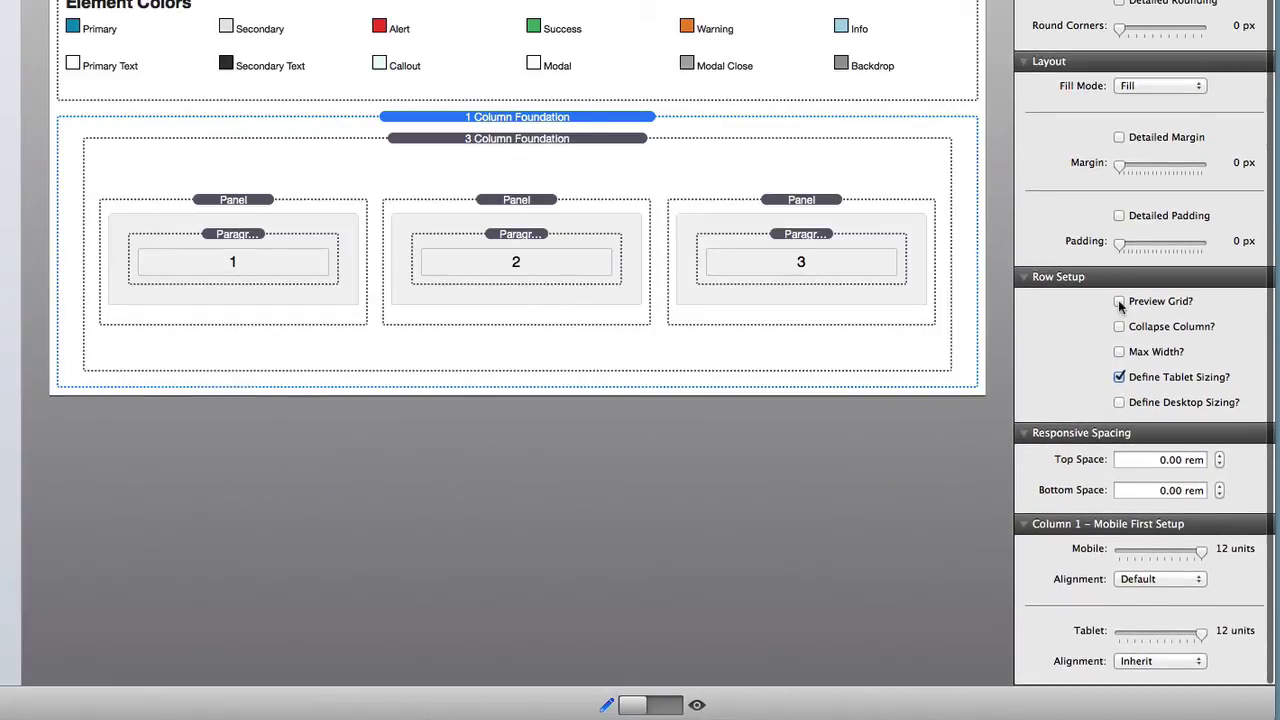
click(1120, 377)
scroll(1177, 532, down, 3)
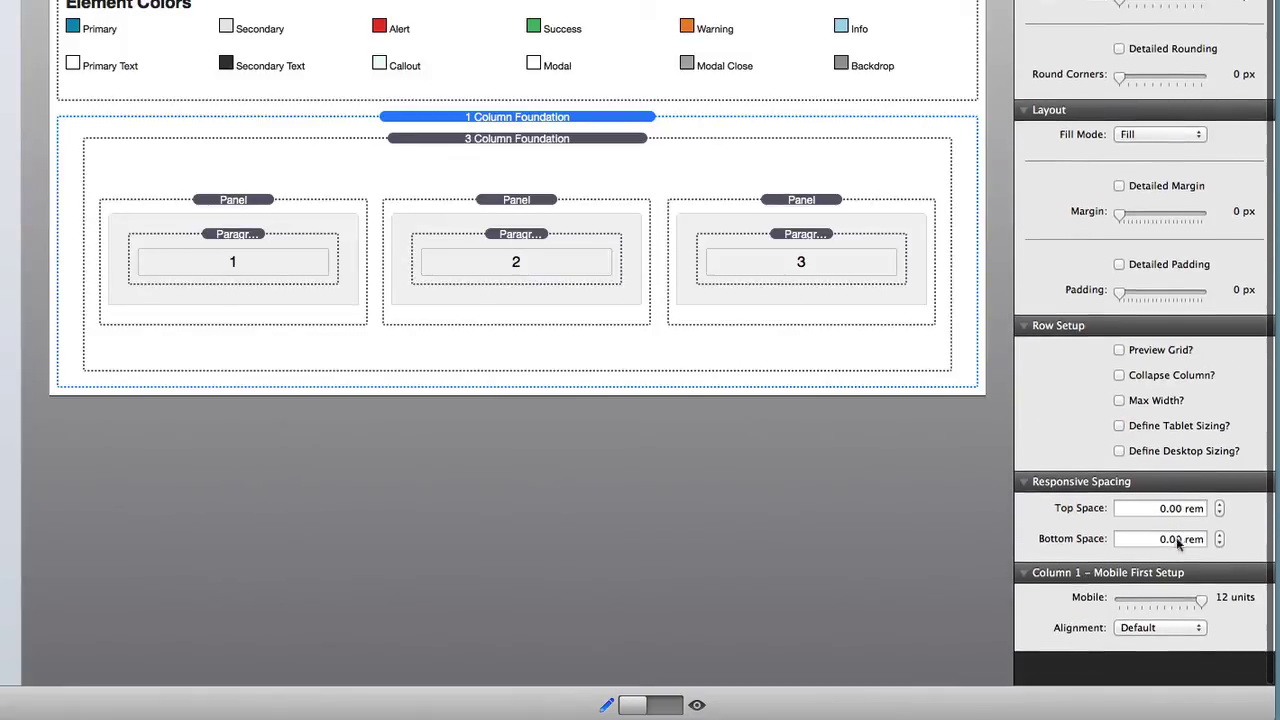
- Set the 1 Column row's mobile width to 9 units with Centered alignment
drag(1200, 634, 1168, 637)
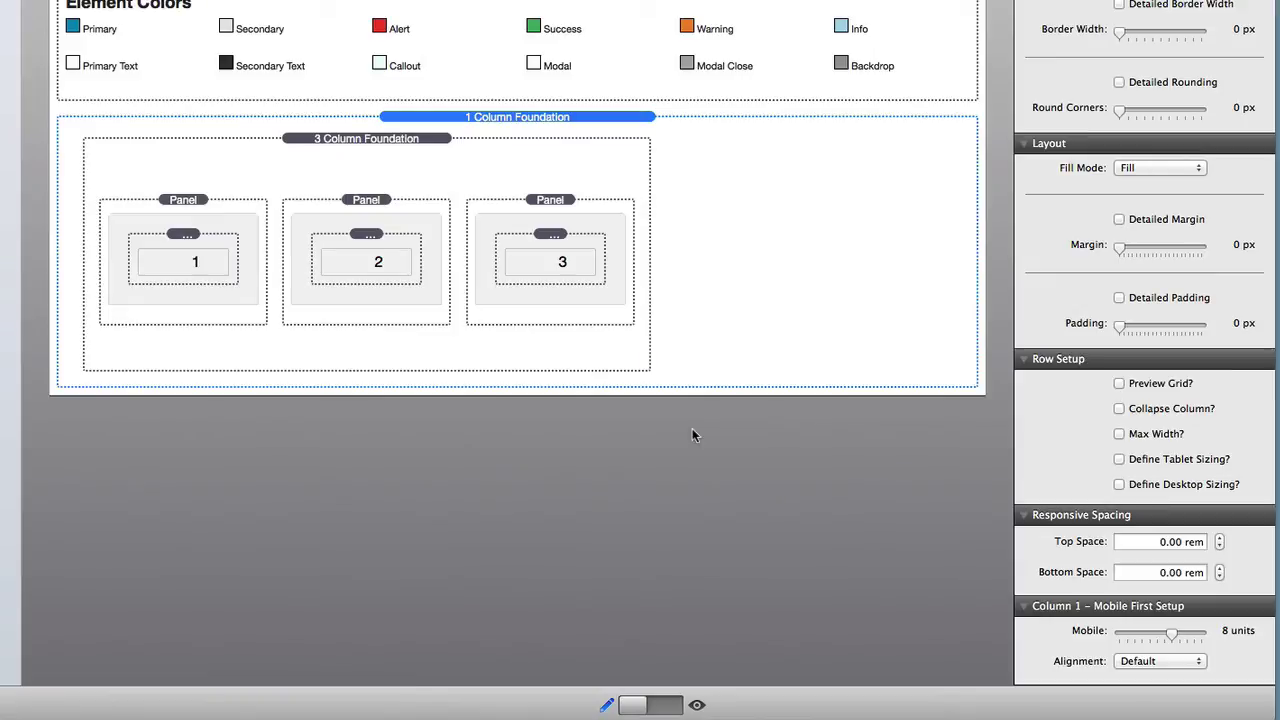
click(1157, 661)
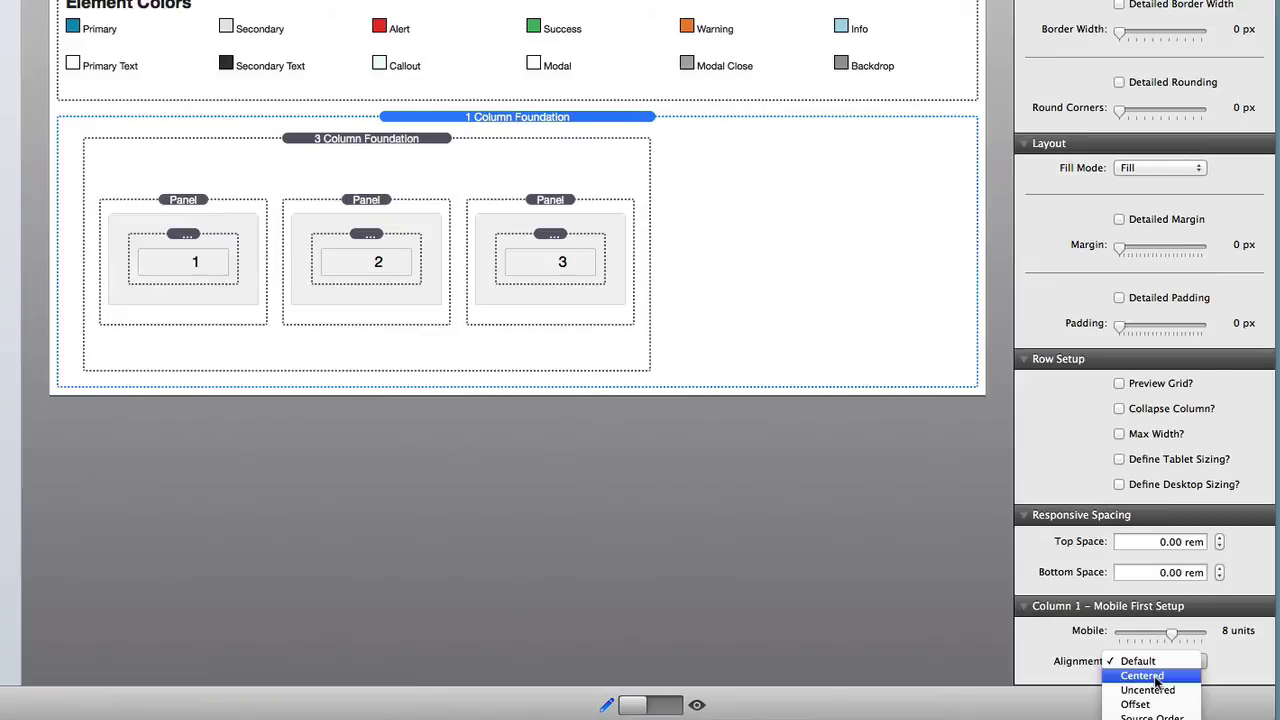
click(1138, 676)
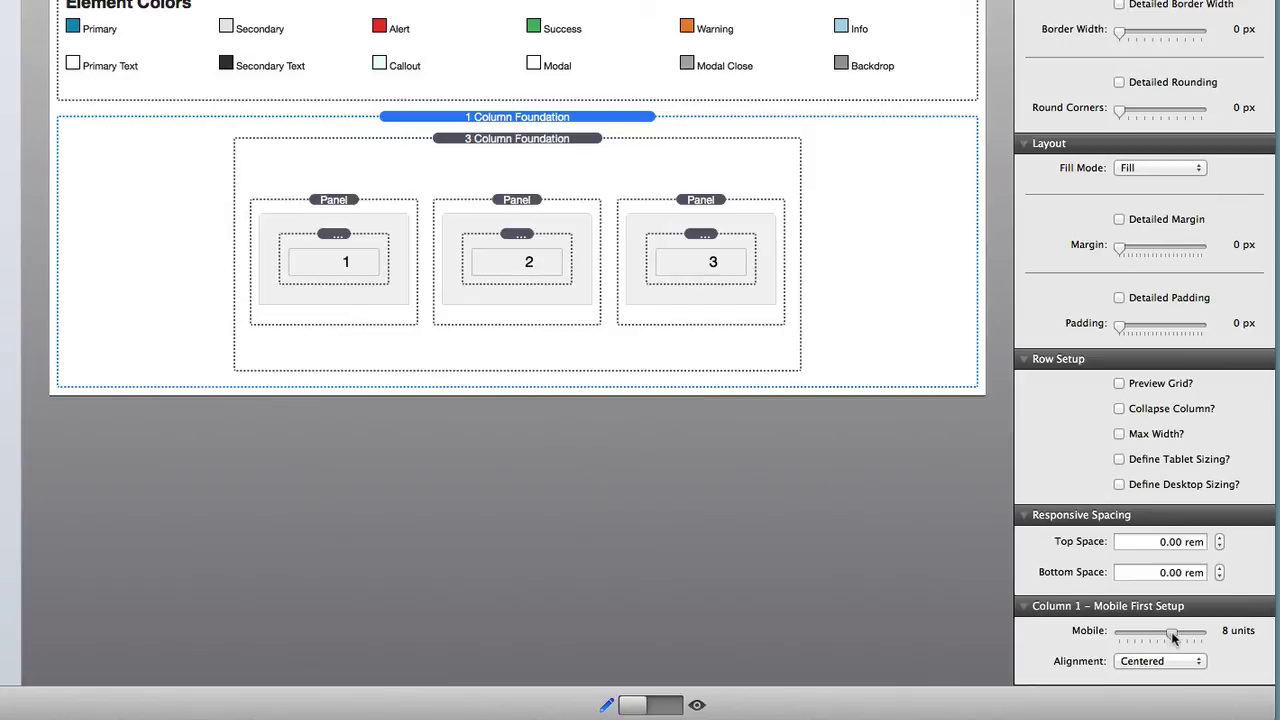
drag(1174, 636, 1178, 636)
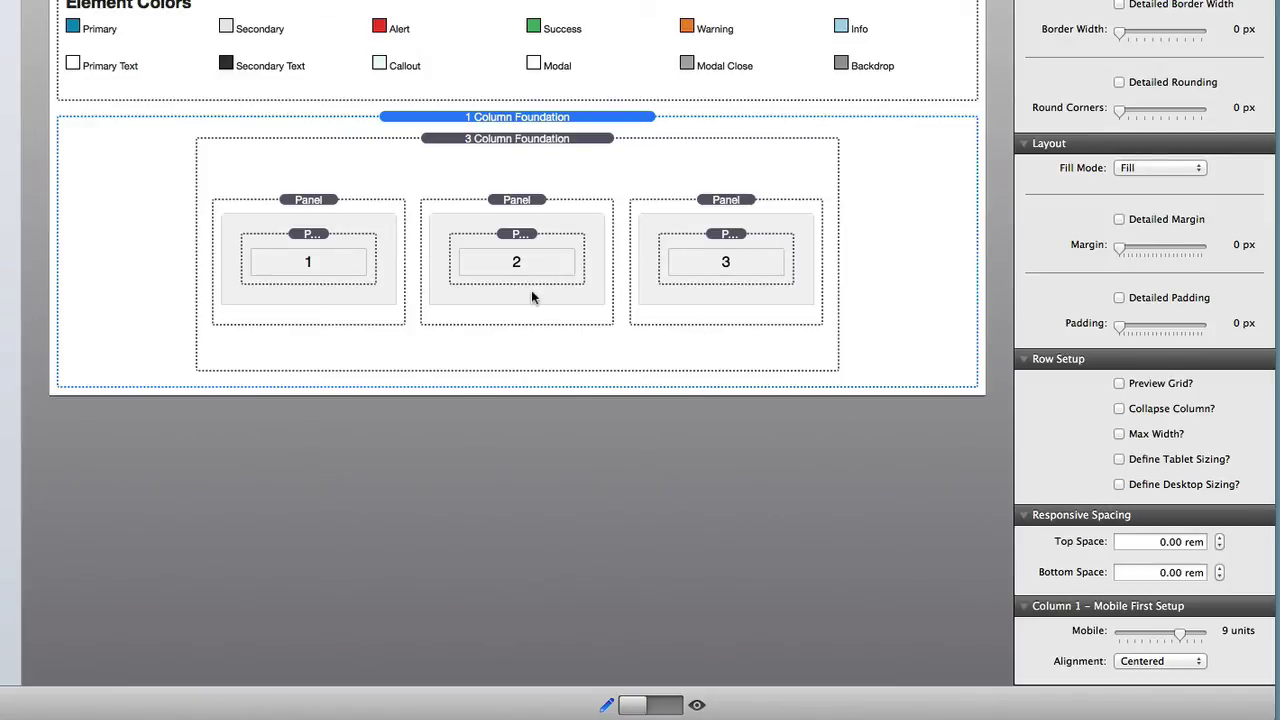
- Turn on the grid preview for the 1 Column Foundation row and for the nested 3 Column Foundation row
click(537, 140)
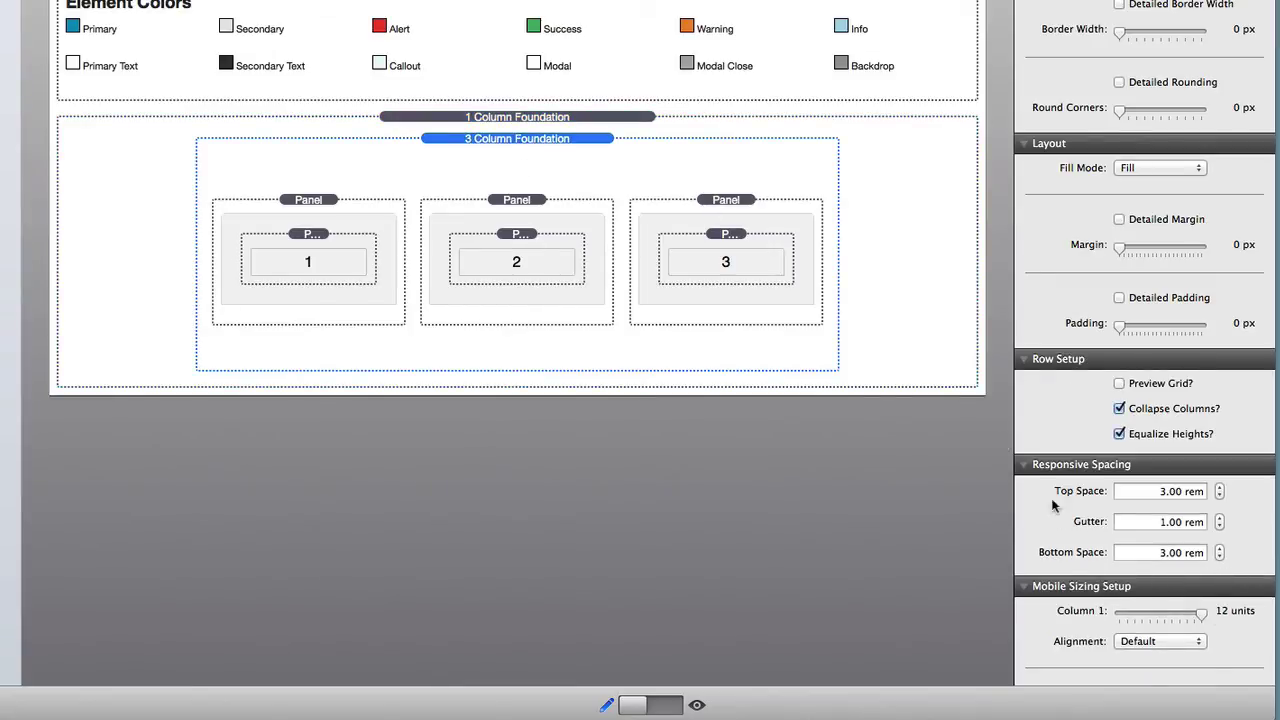
click(897, 263)
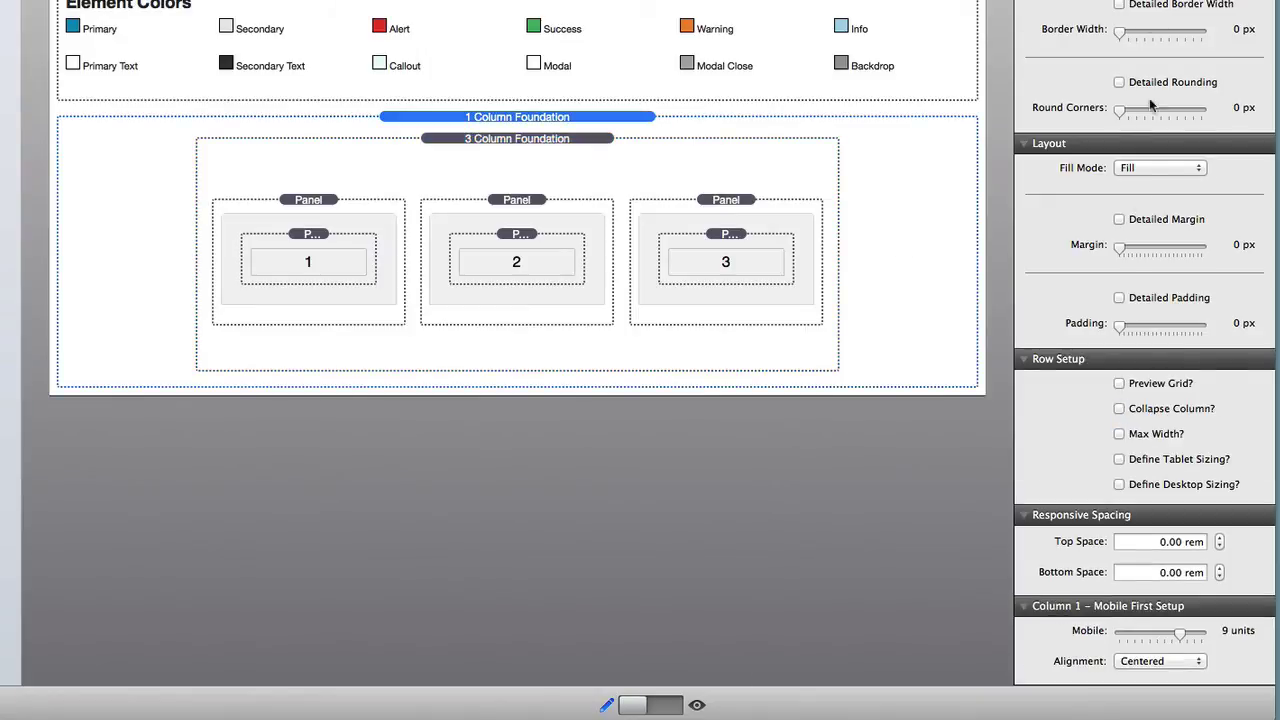
click(1120, 383)
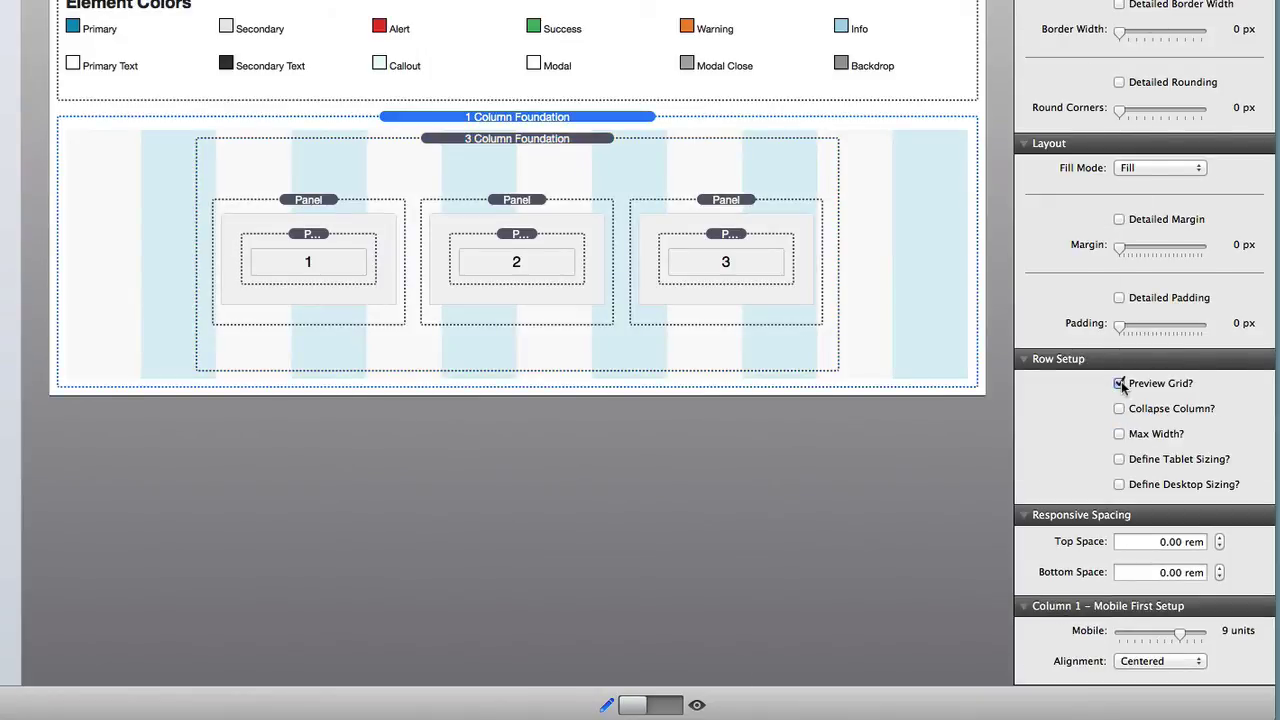
click(516, 140)
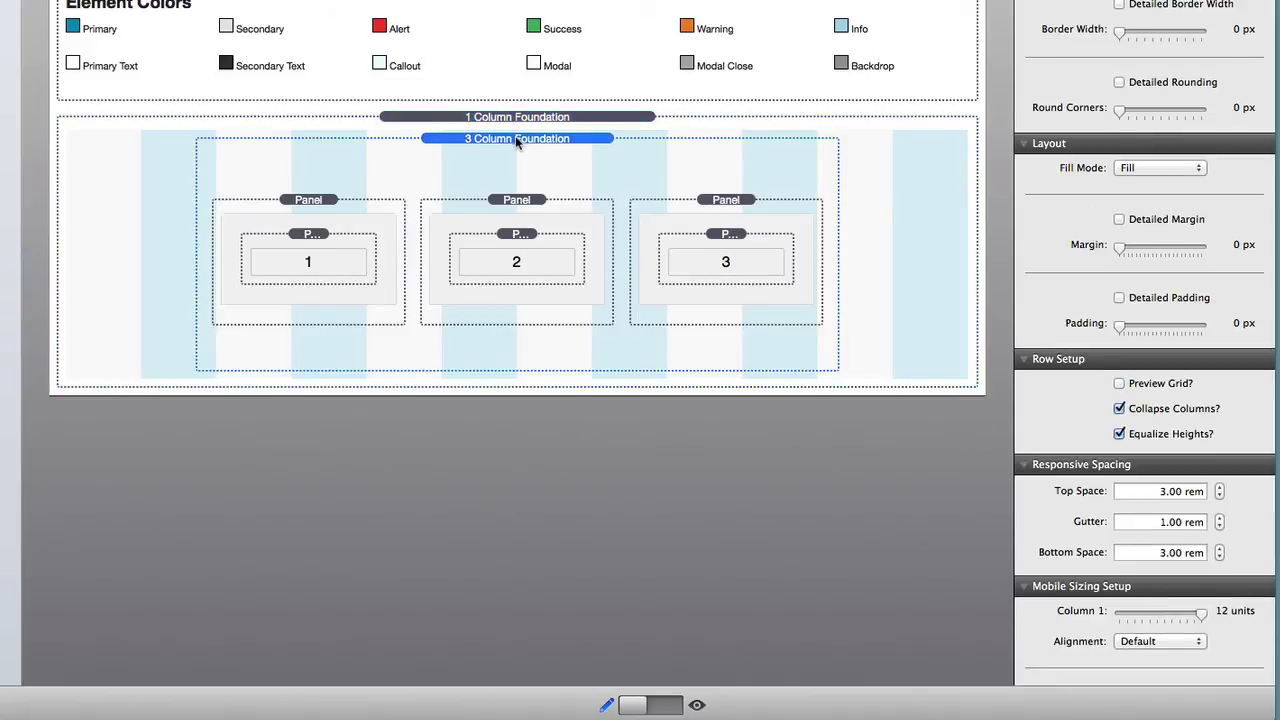
click(1119, 384)
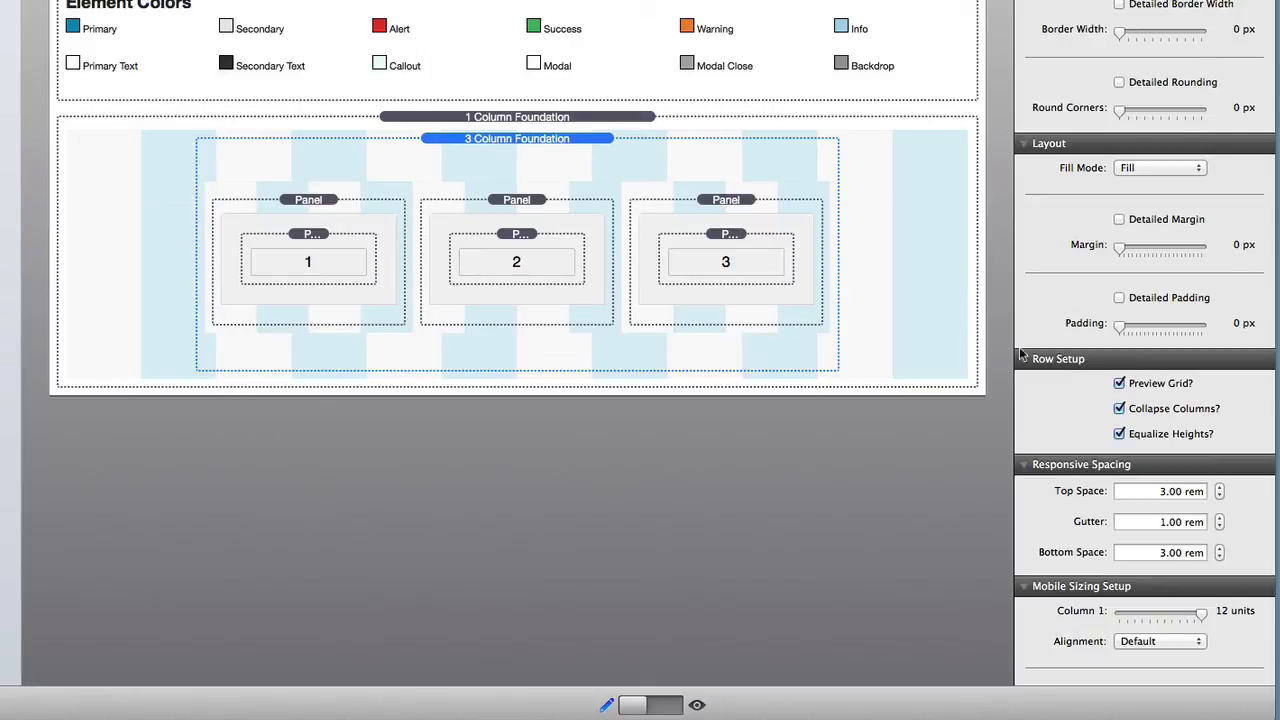
- Turn off the grid preview for the outer 1 Column Foundation row
click(906, 202)
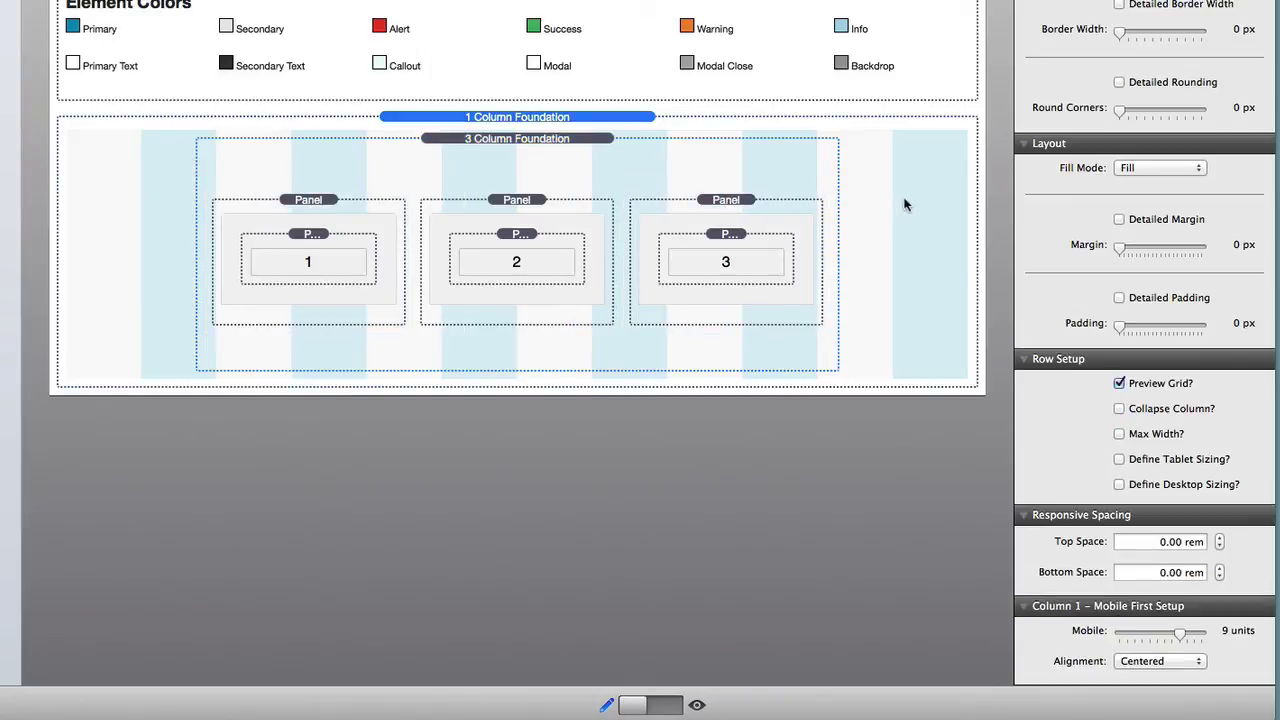
click(1119, 383)
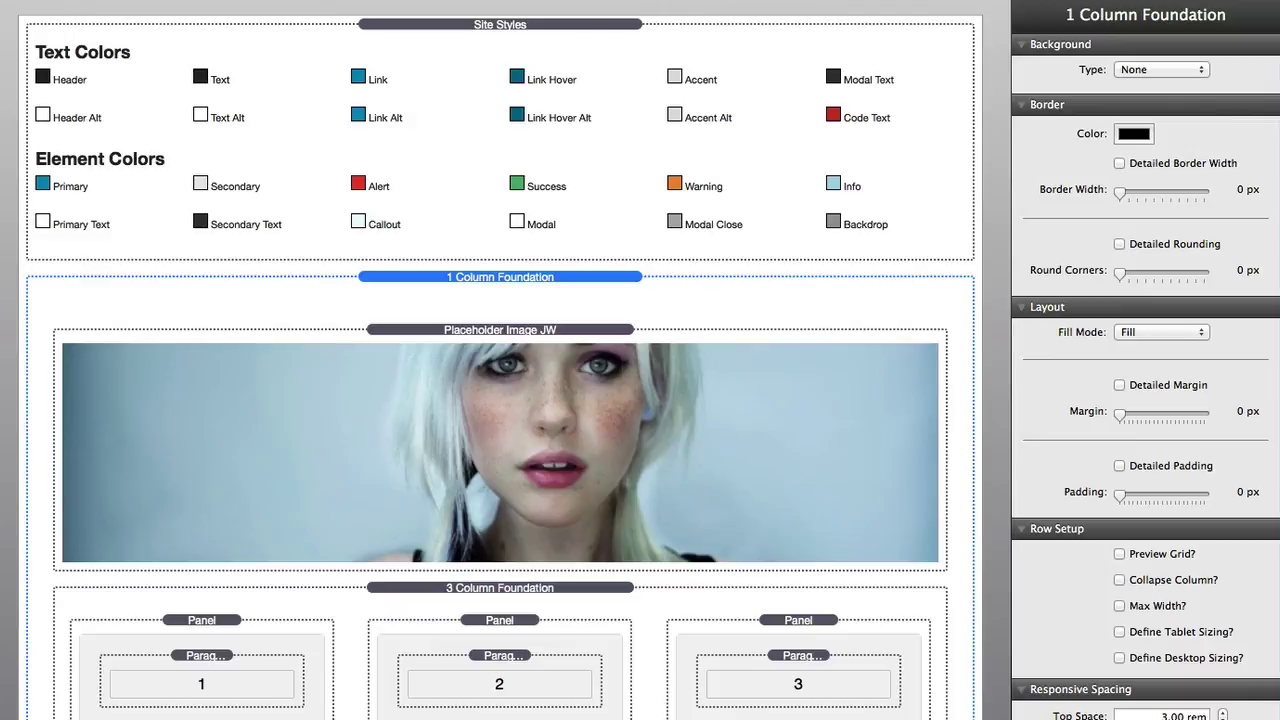
- Review the Foundation site sizing settings in the Site Styles stack, including the maximum width
click(505, 26)
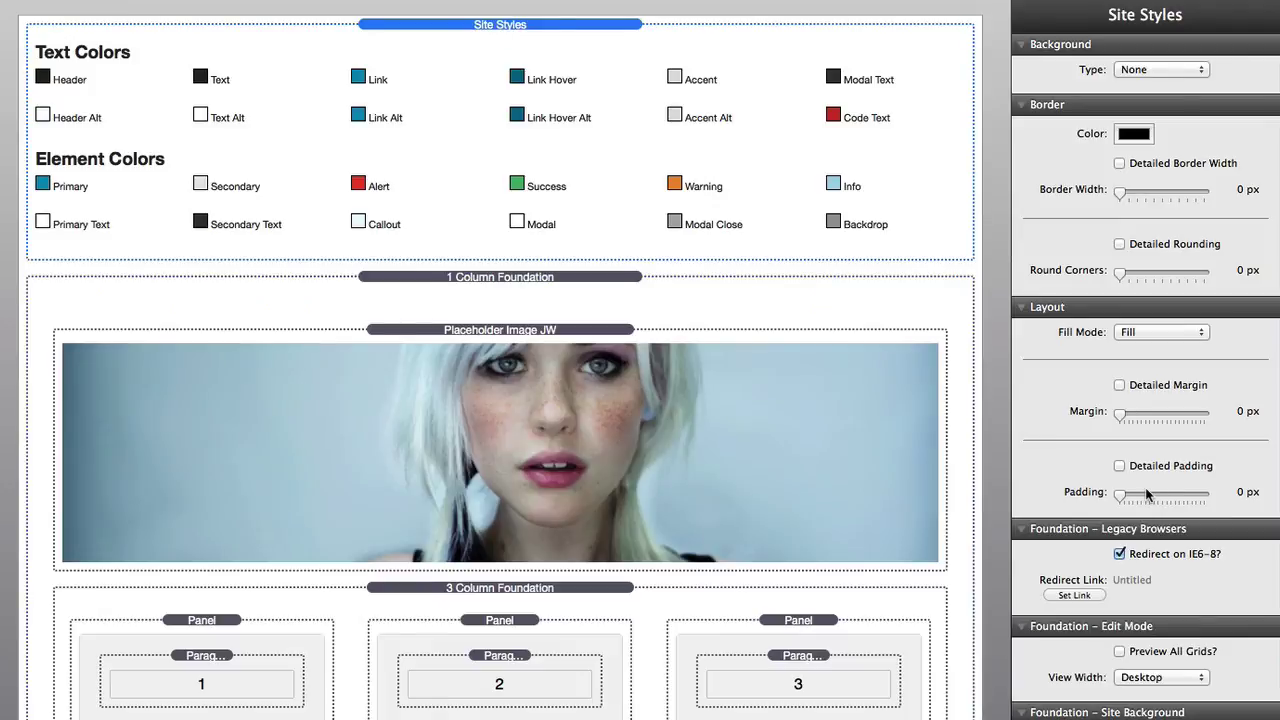
scroll(1147, 494, down, 10)
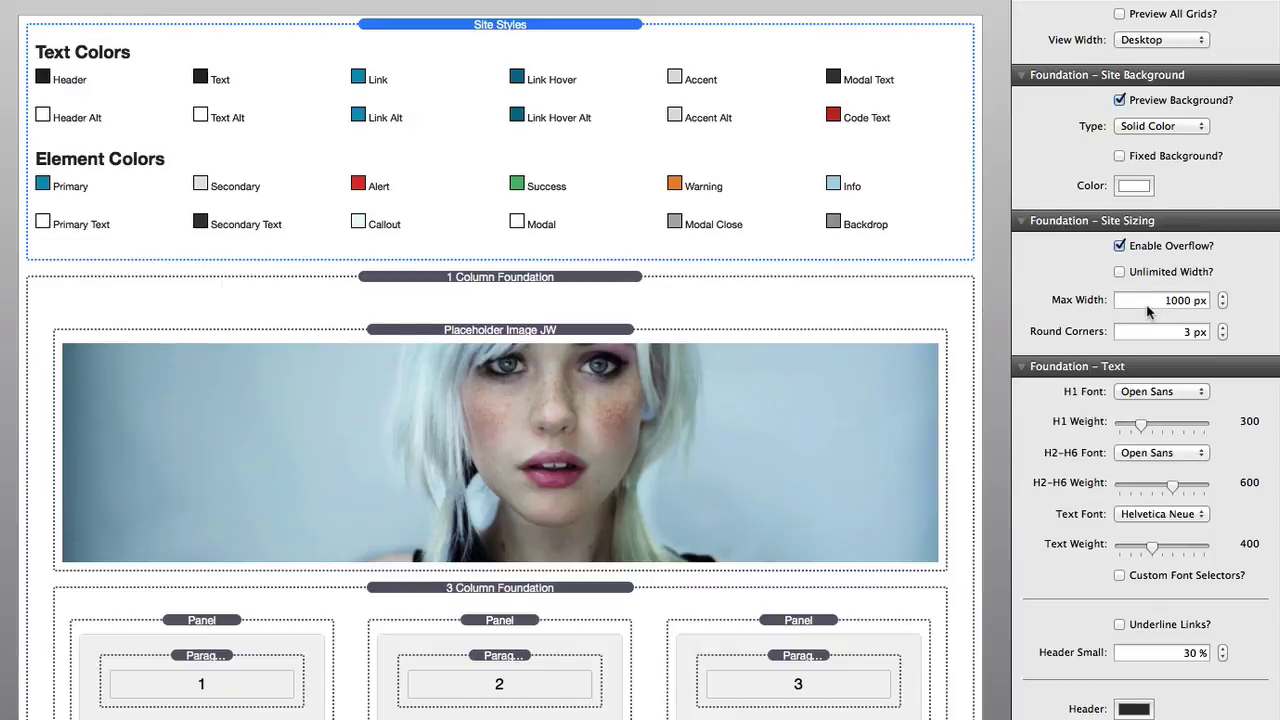
- Preview the page to compare the placeholder image inside the 1 Column Foundation row, and return to editing
click(575, 331)
key(super+r)
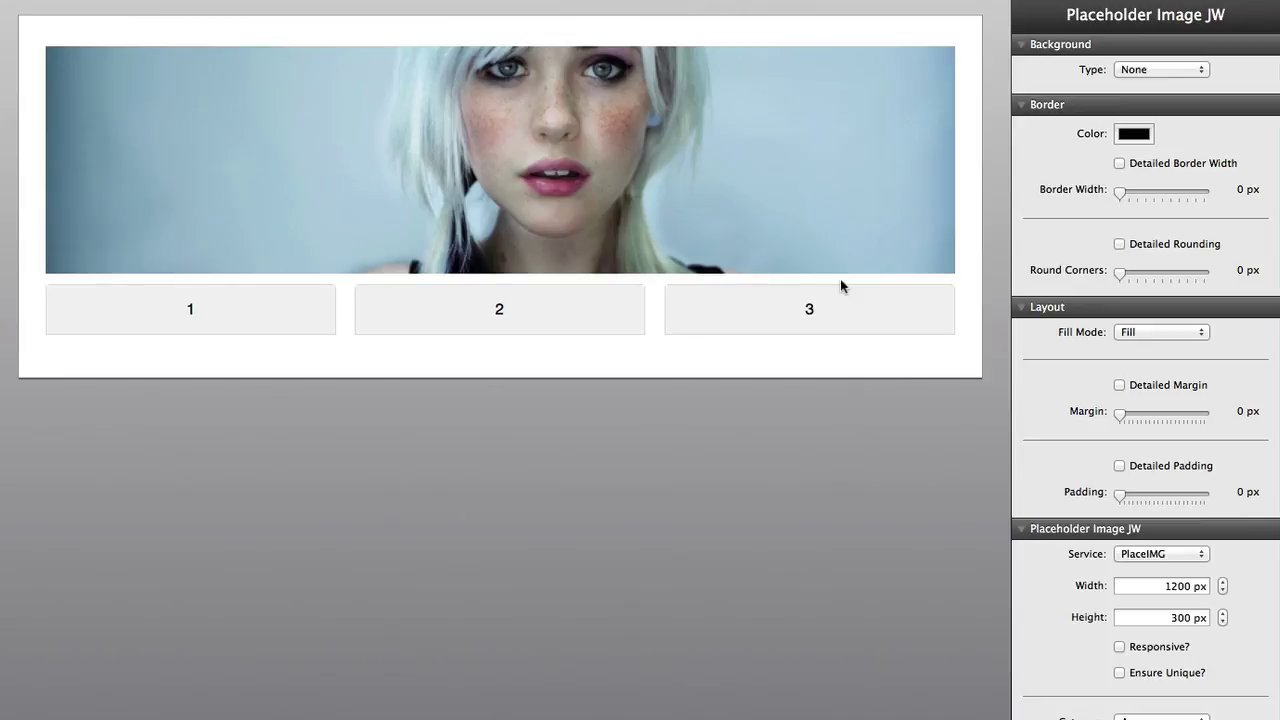
key(super+l)
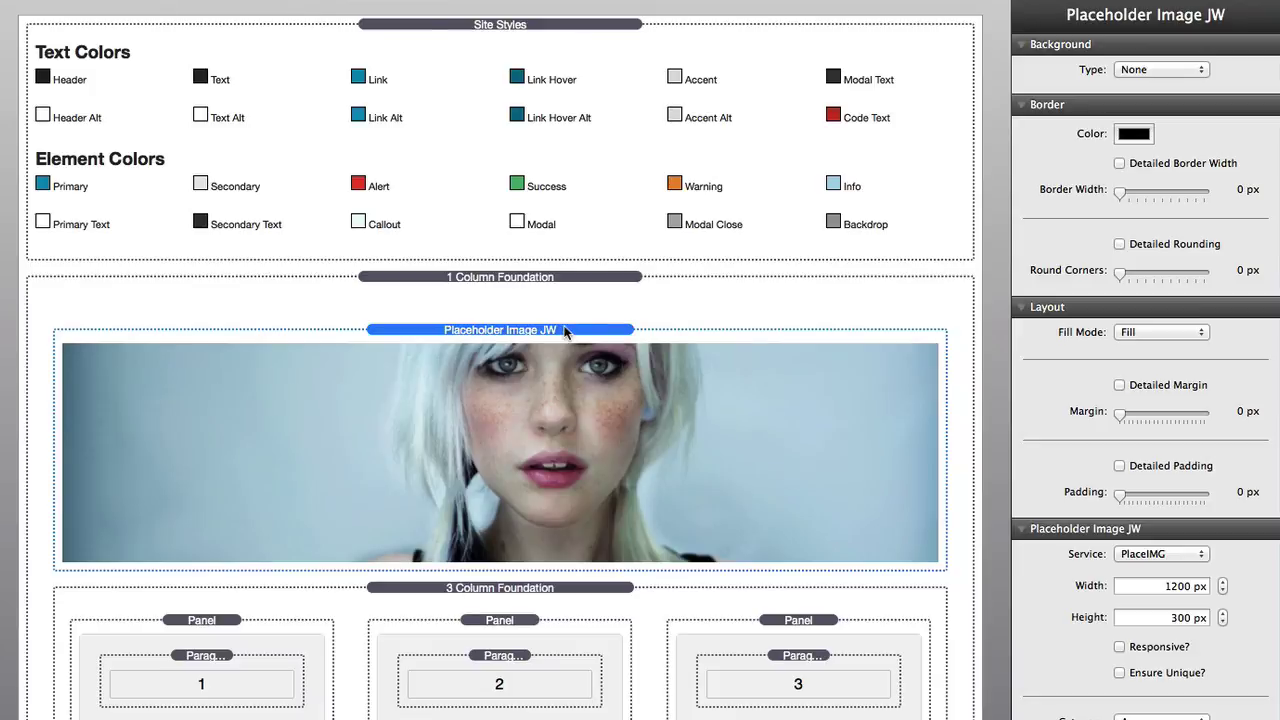
key(super+l)
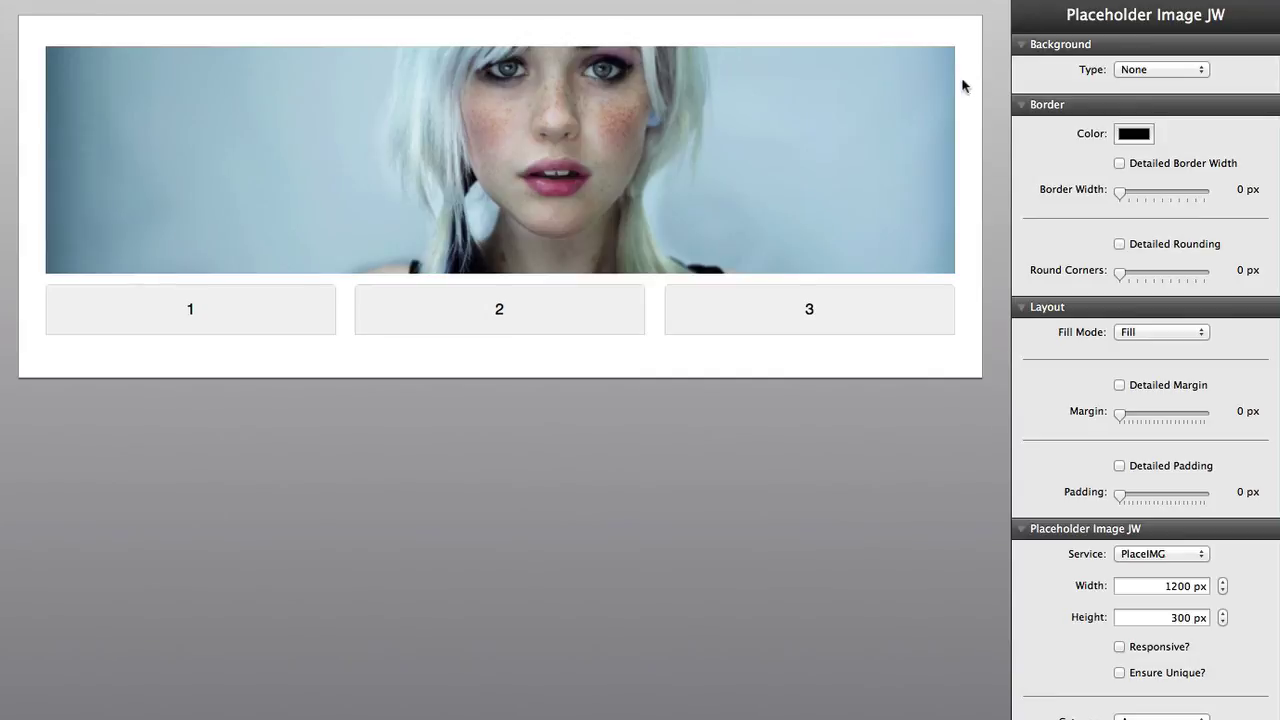
key(super+l)
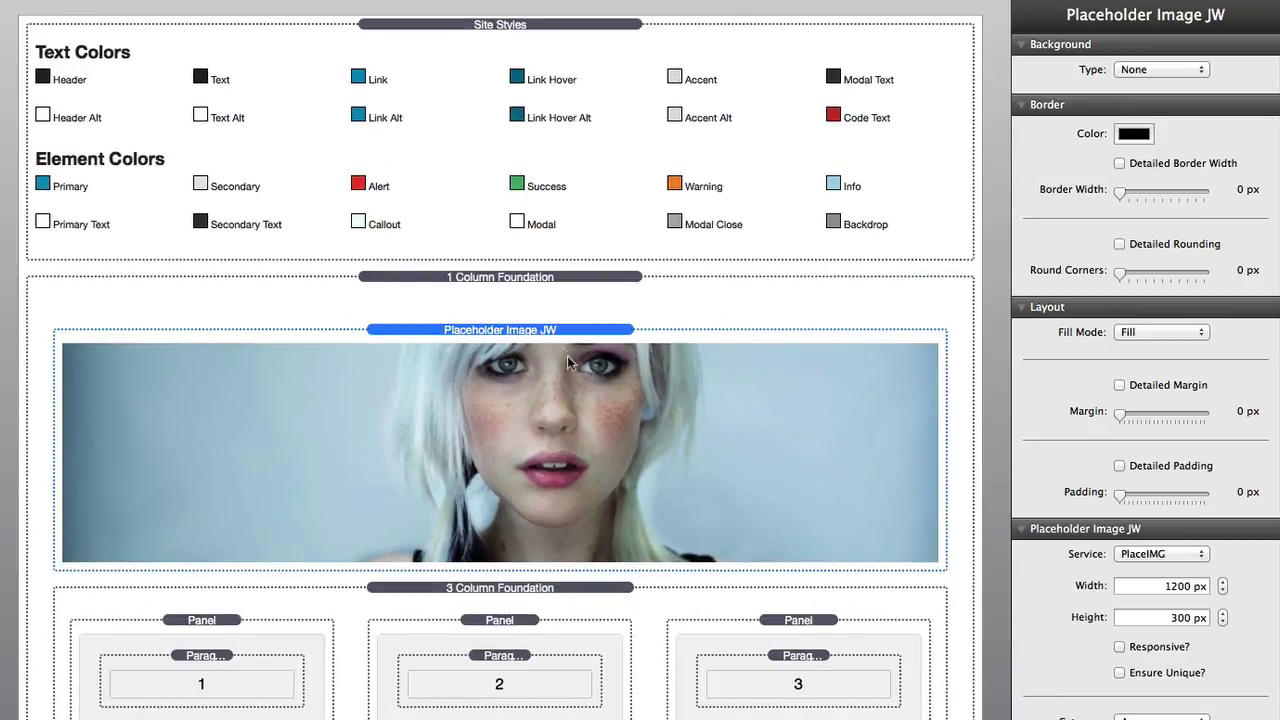
- Move the placeholder image out of the 1 Column Foundation row to directly above it, and preview the page in a resized browser window
drag(557, 330, 557, 279)
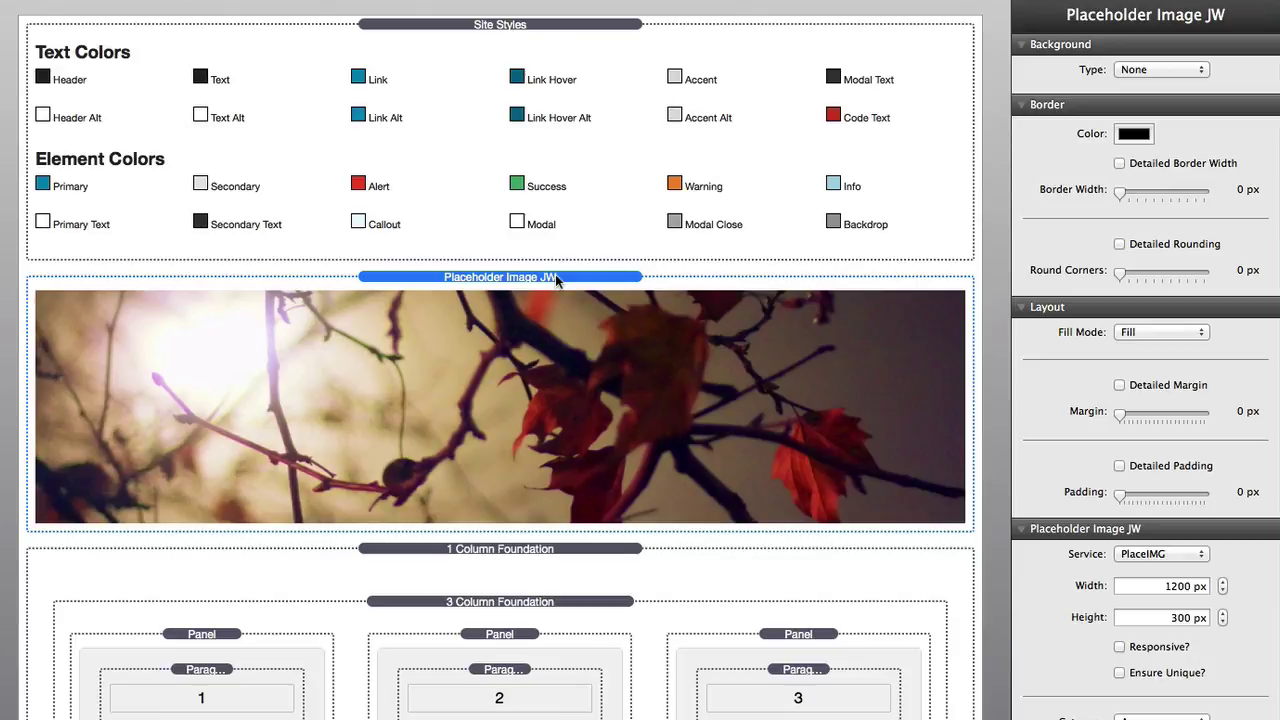
key(super+r)
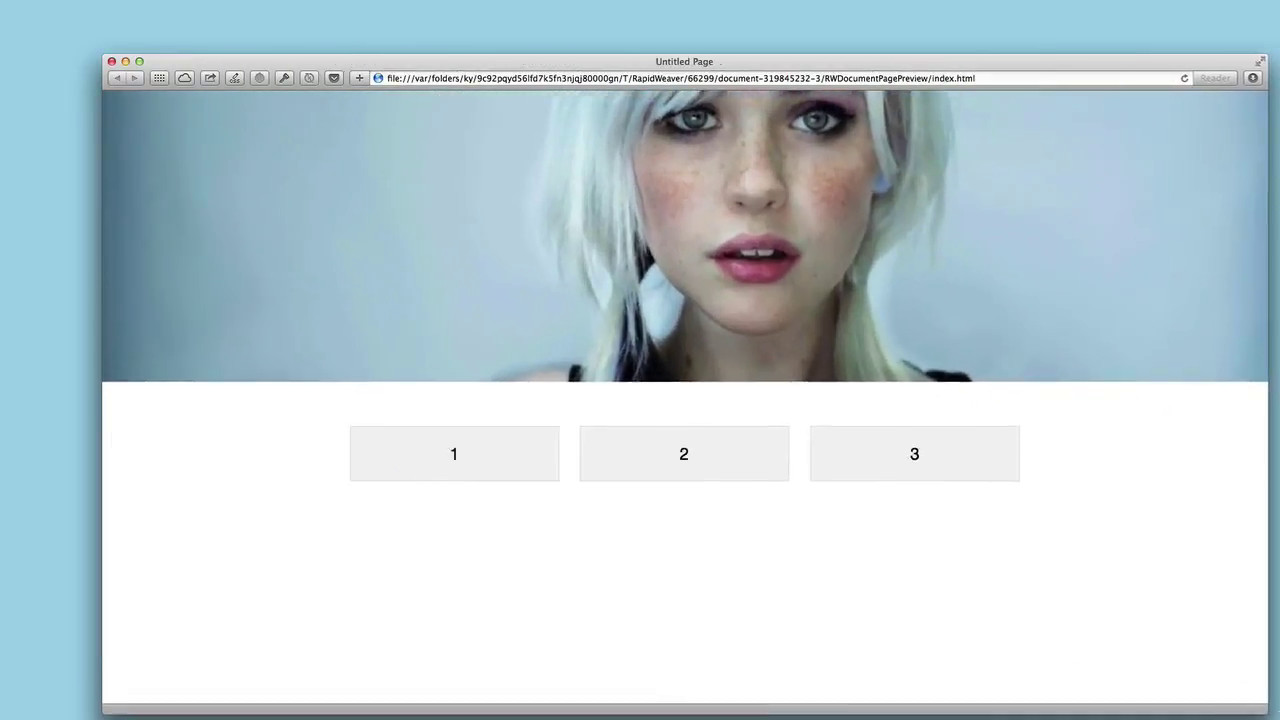
drag(1266, 712, 1100, 718)
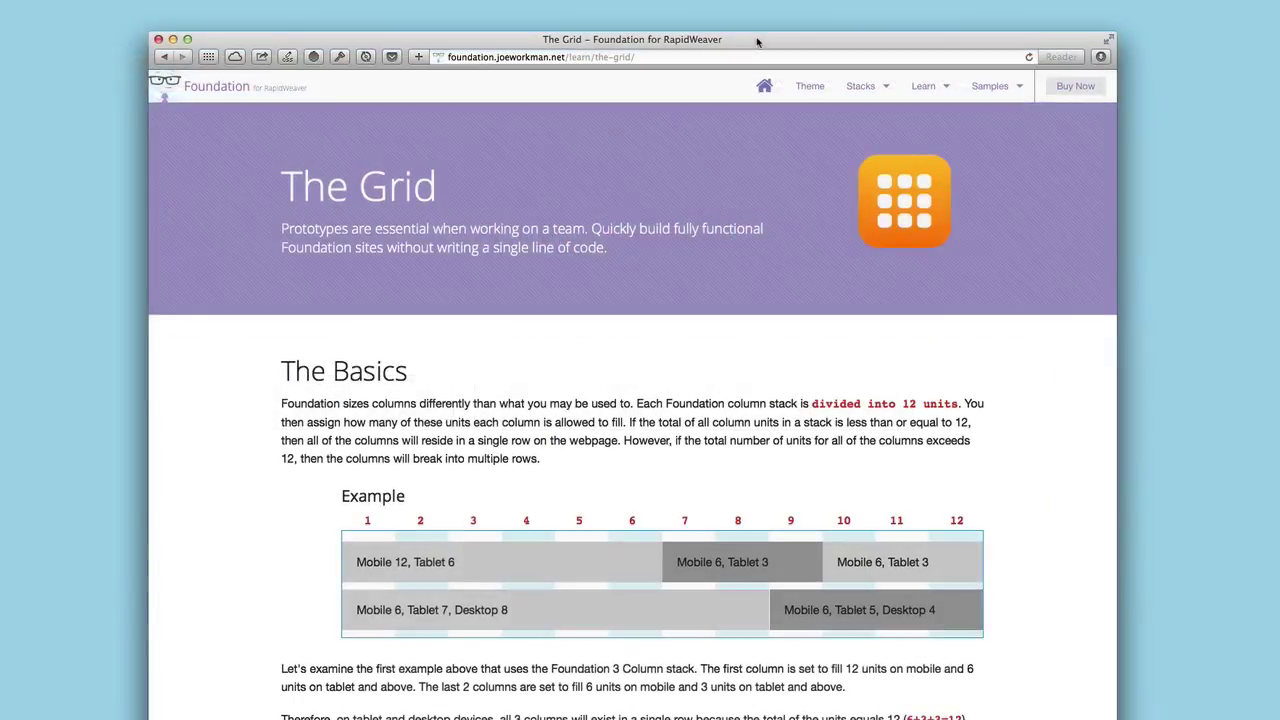
- Skim The Basics section of the Foundation documentation page about the grid
scroll(710, 385, down, 4)
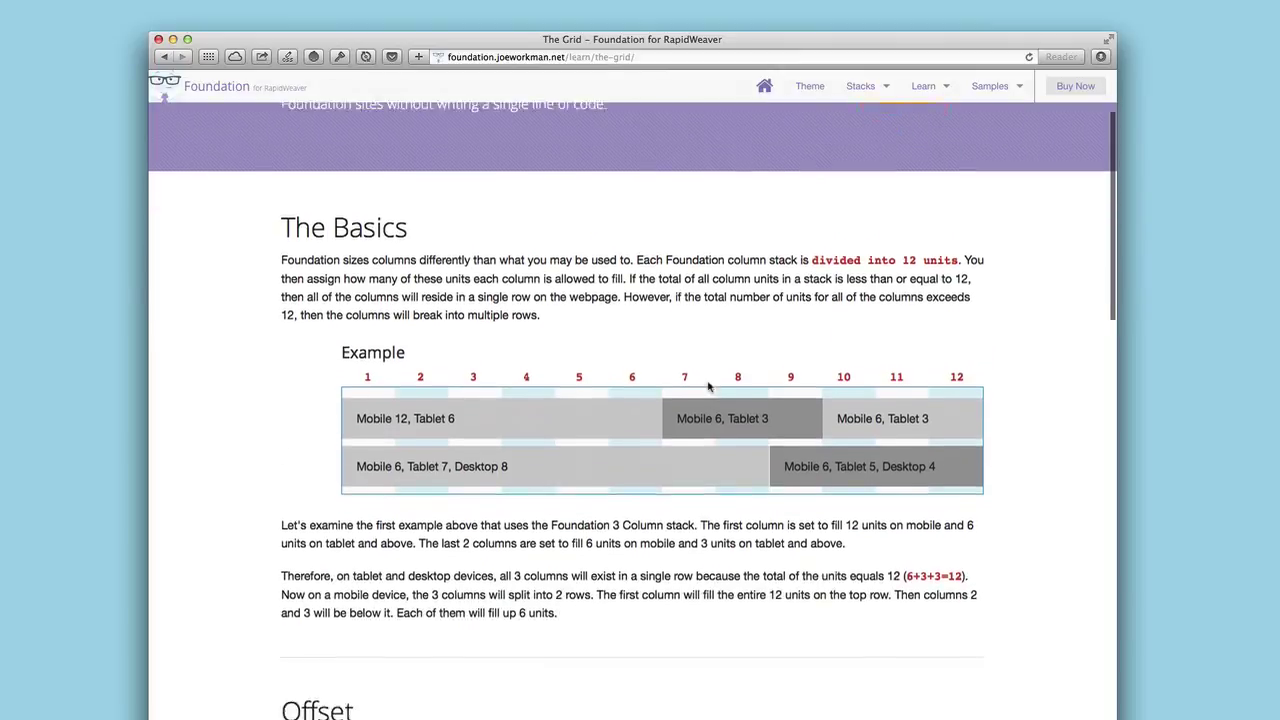
scroll(710, 385, up, 4)
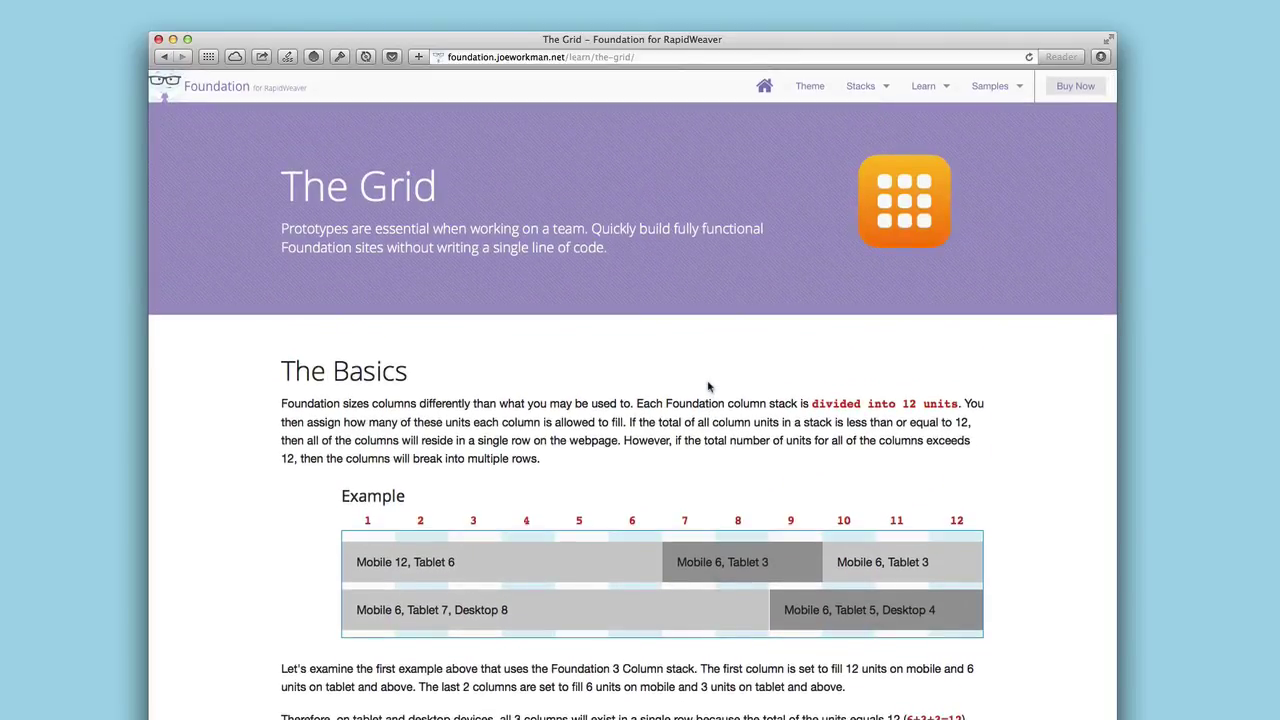
- Look through the Basics, Offset and Equalize Height examples on the Foundation grid documentation page
scroll(704, 418, up, 1)
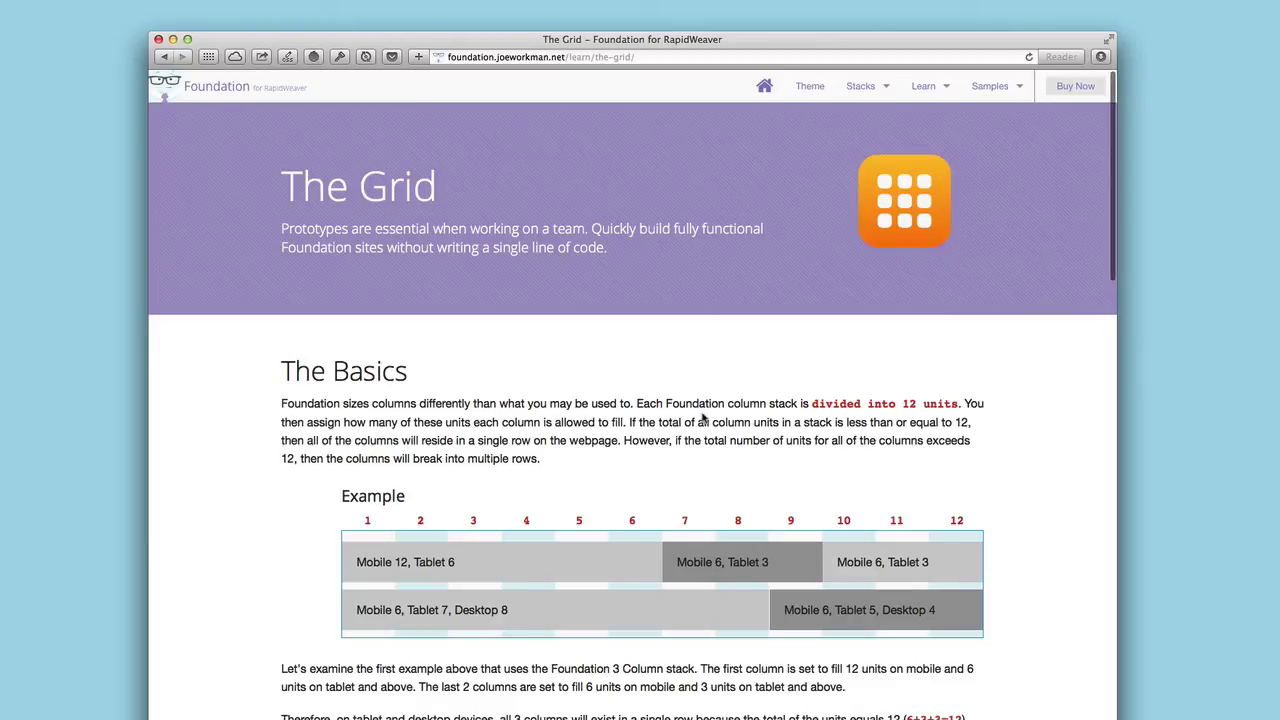
scroll(704, 418, down, 7)
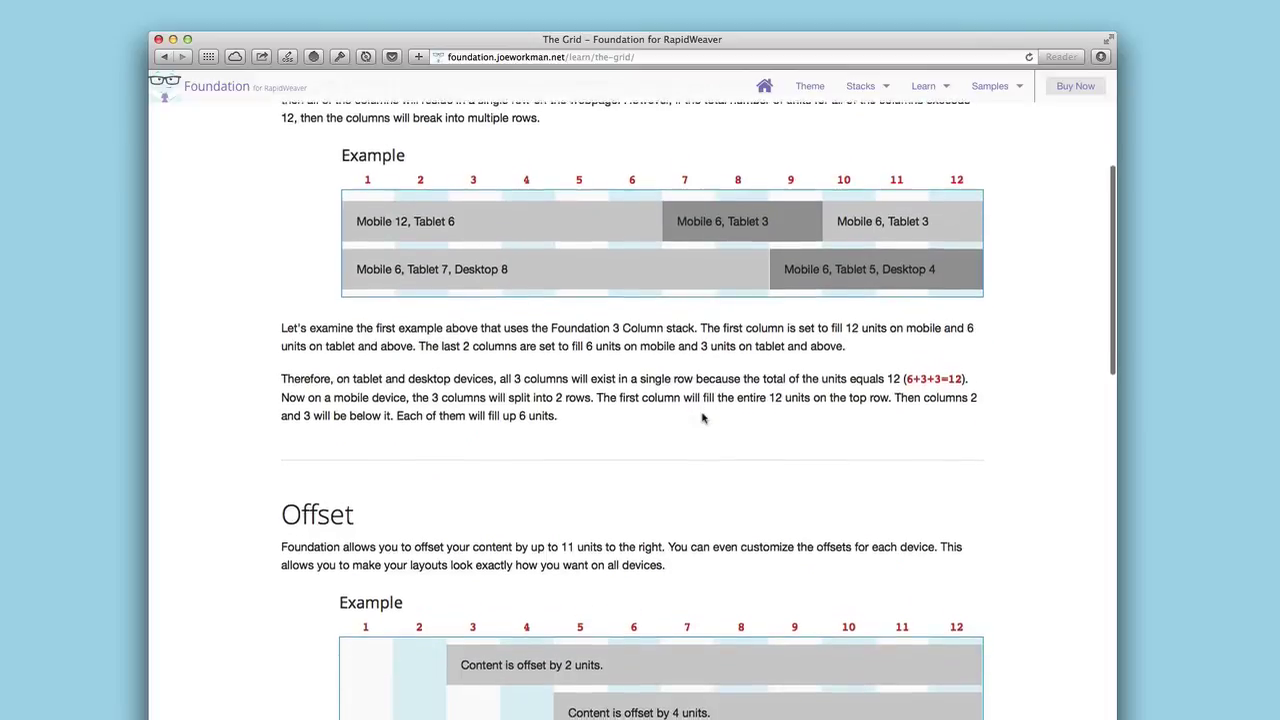
scroll(703, 418, down, 12)
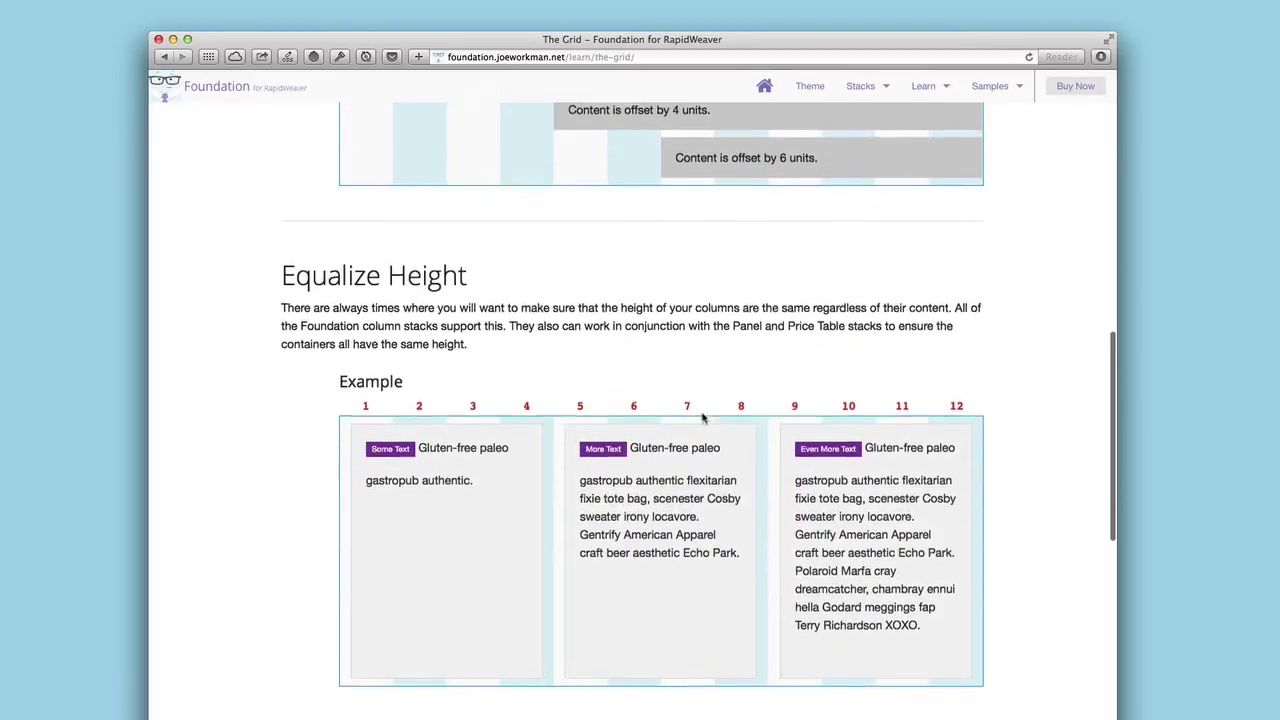
scroll(703, 418, up, 14)
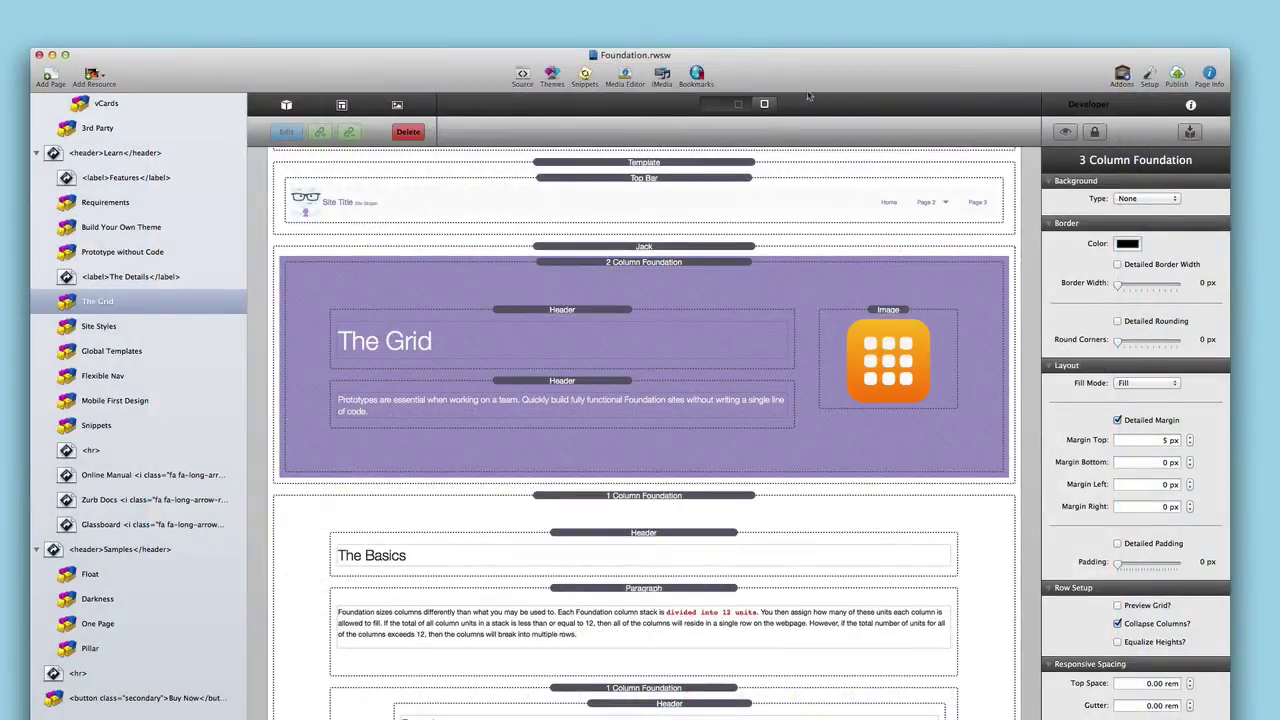
- Examine in the RapidWeaver project how The Grid page nests Foundation column stacks, from The Basics example through Source Ordering
scroll(767, 370, down, 5)
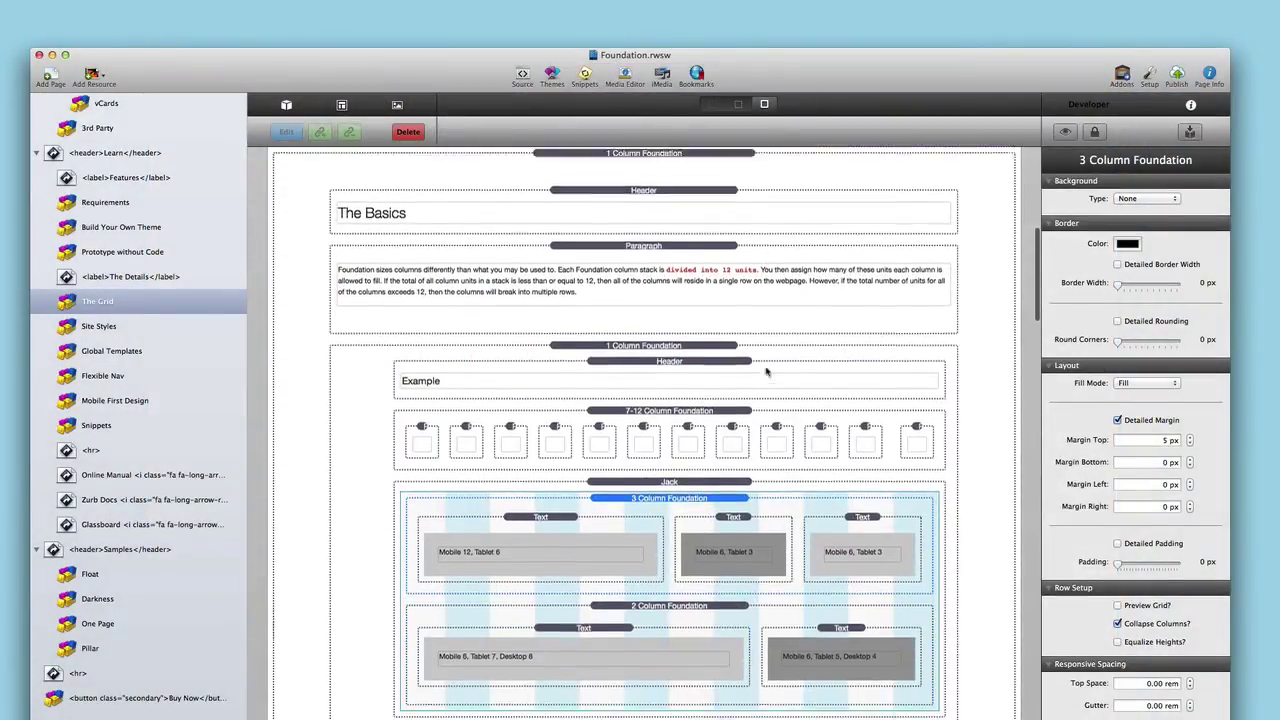
scroll(767, 372, down, 1)
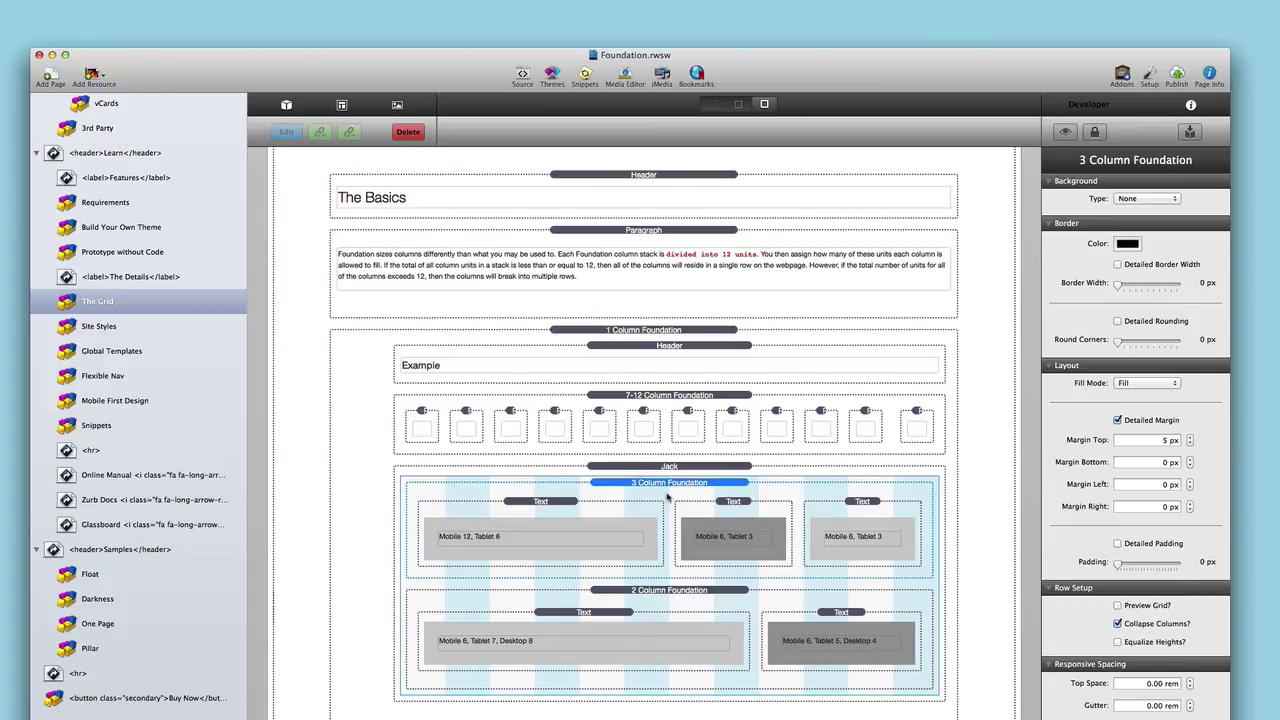
scroll(668, 497, down, 2)
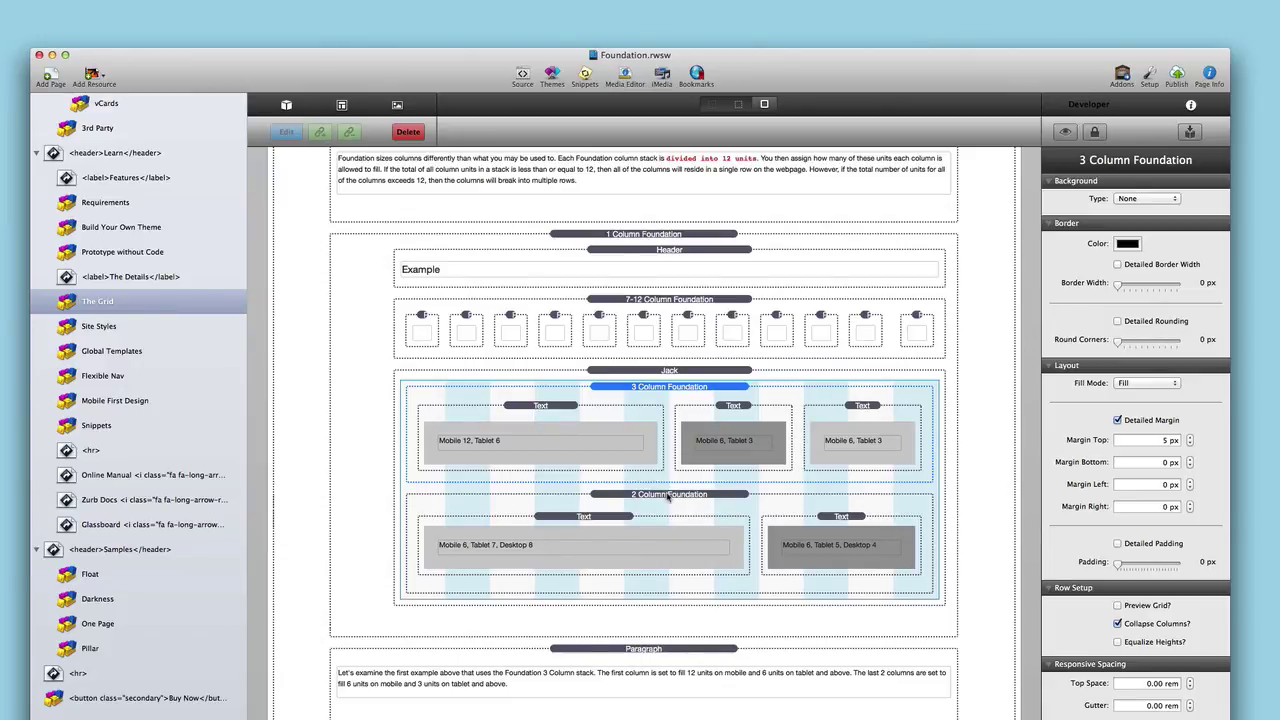
scroll(668, 497, down, 2)
scroll(668, 497, down, 15)
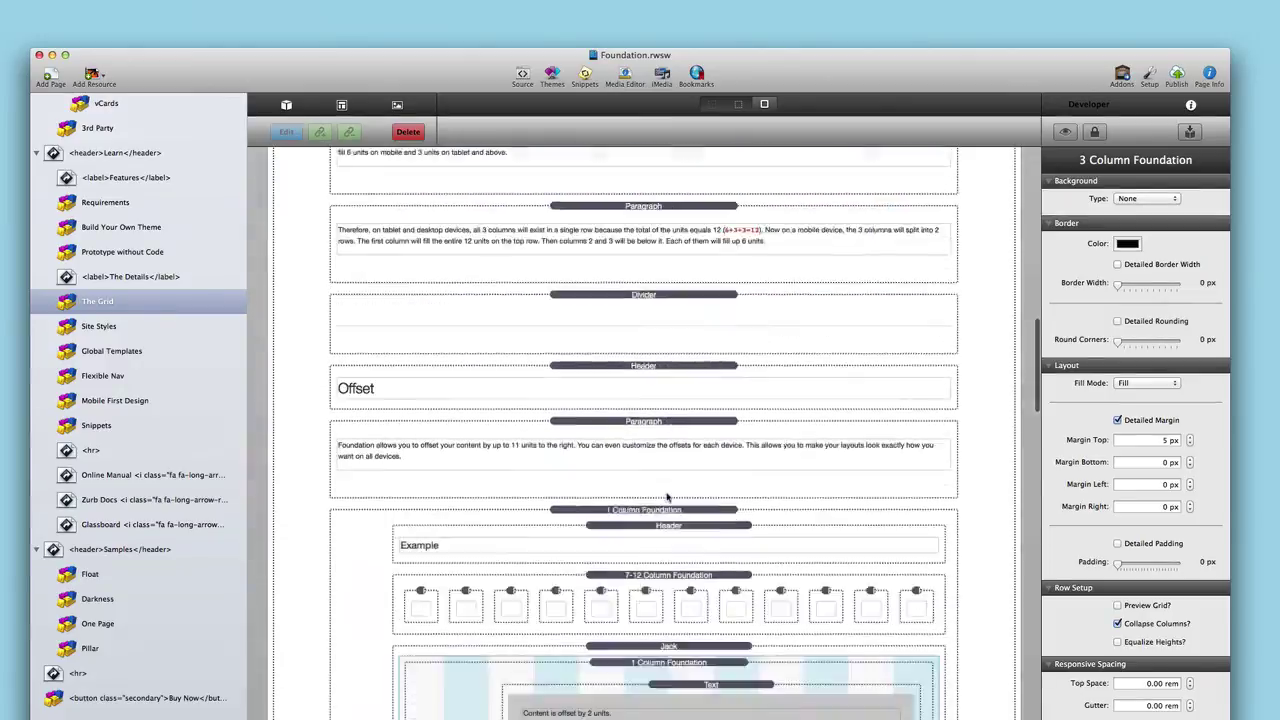
scroll(668, 497, down, 2)
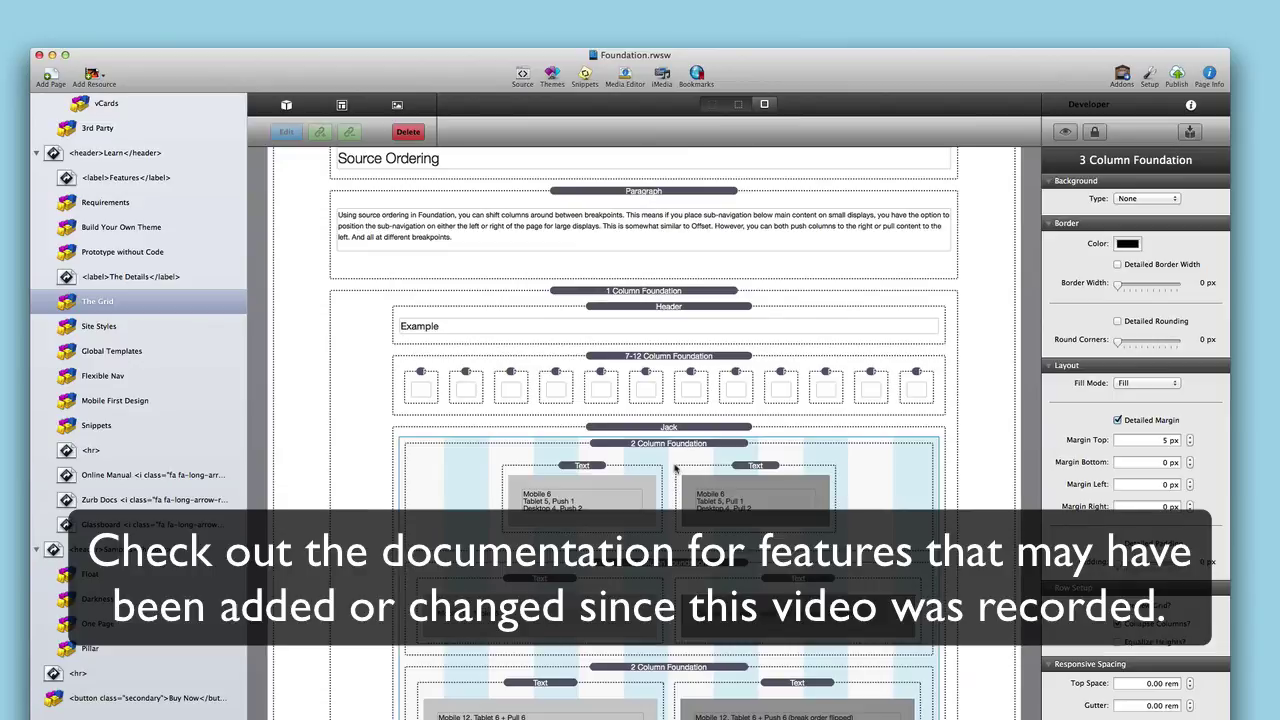
scroll(675, 466, up, 15)
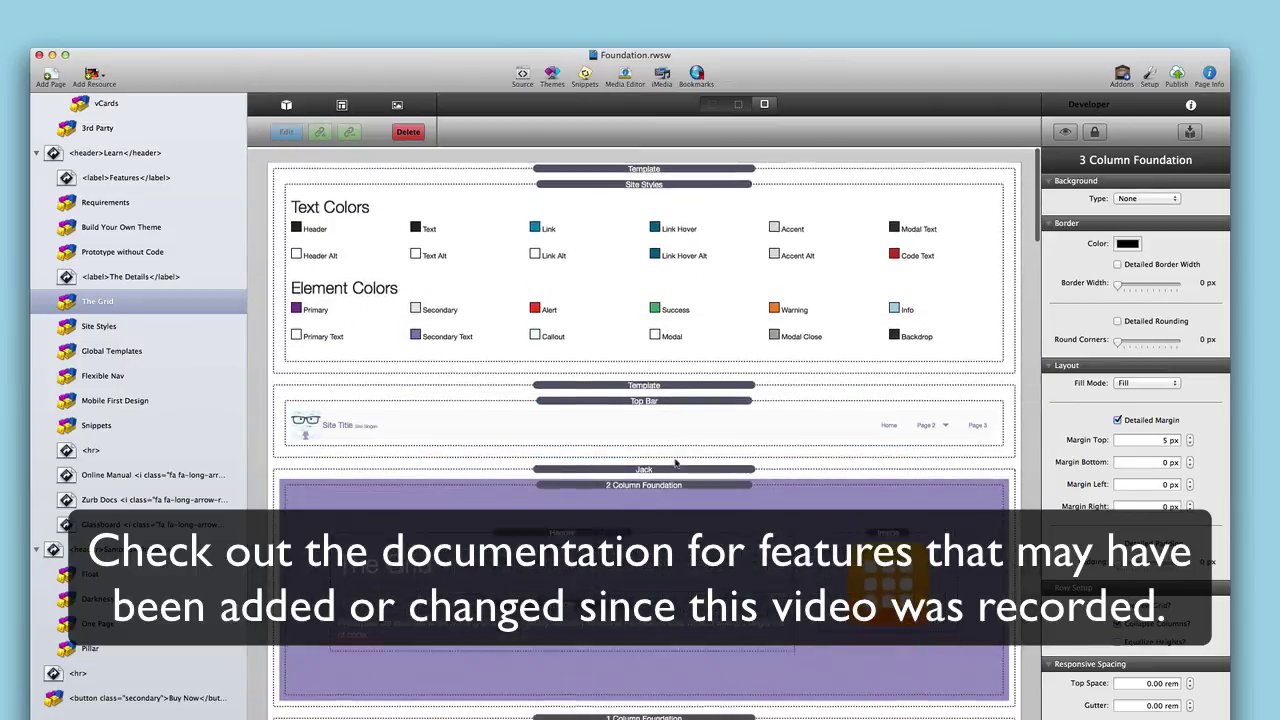